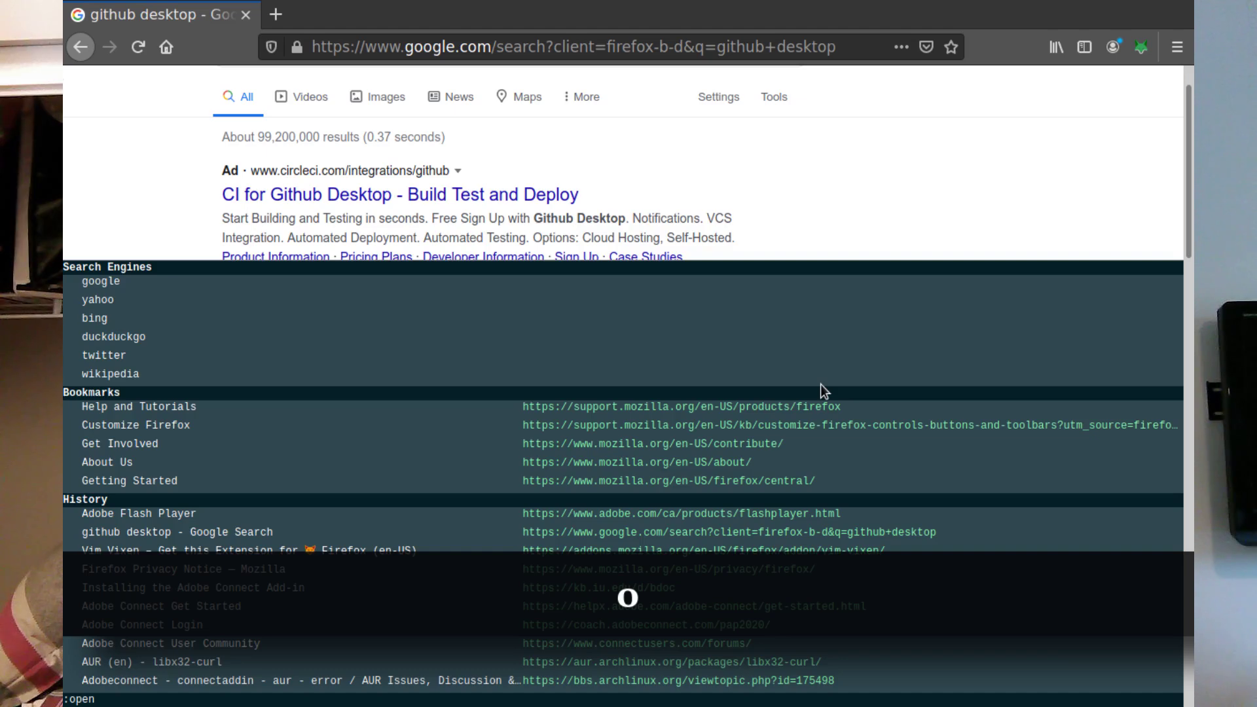
- Filter the open prompt for "github" and open the github desktop Google Search entry from the history
type("github")
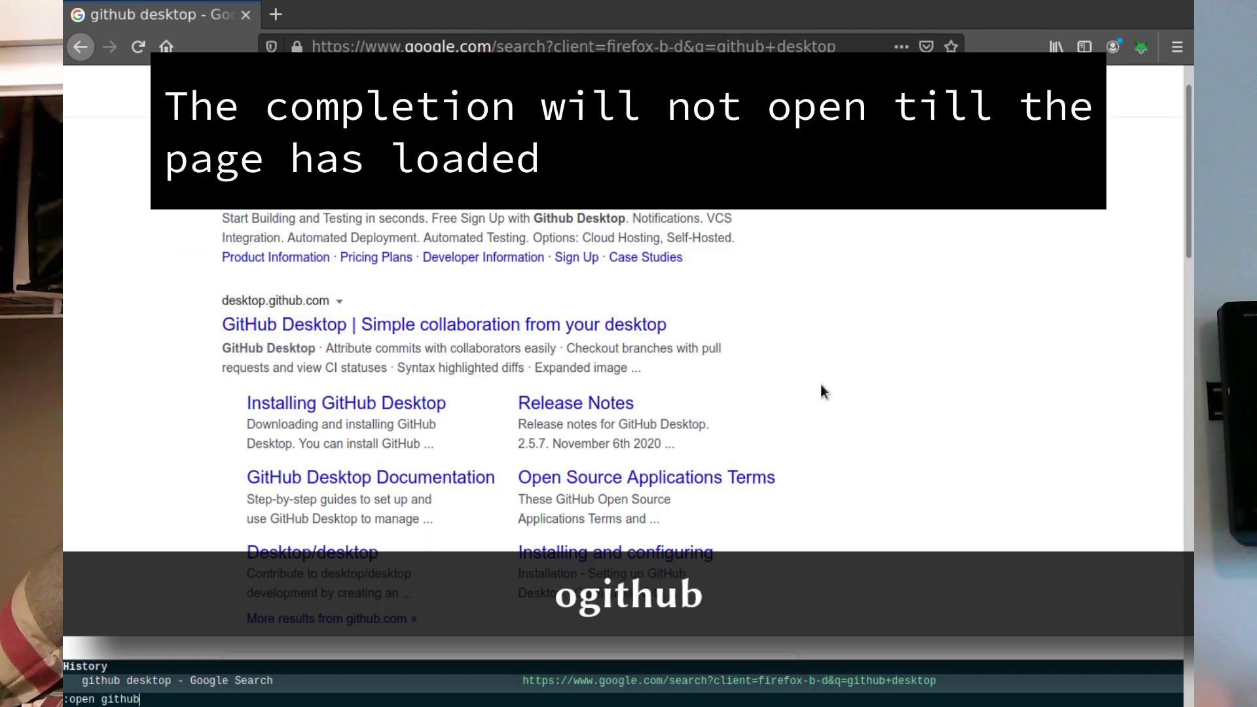
key("Tab")
key("Return")
- Try to bring up the open prompt while the search page is still loading, and erase the stray letters
key("o")
key("o")
key("o")
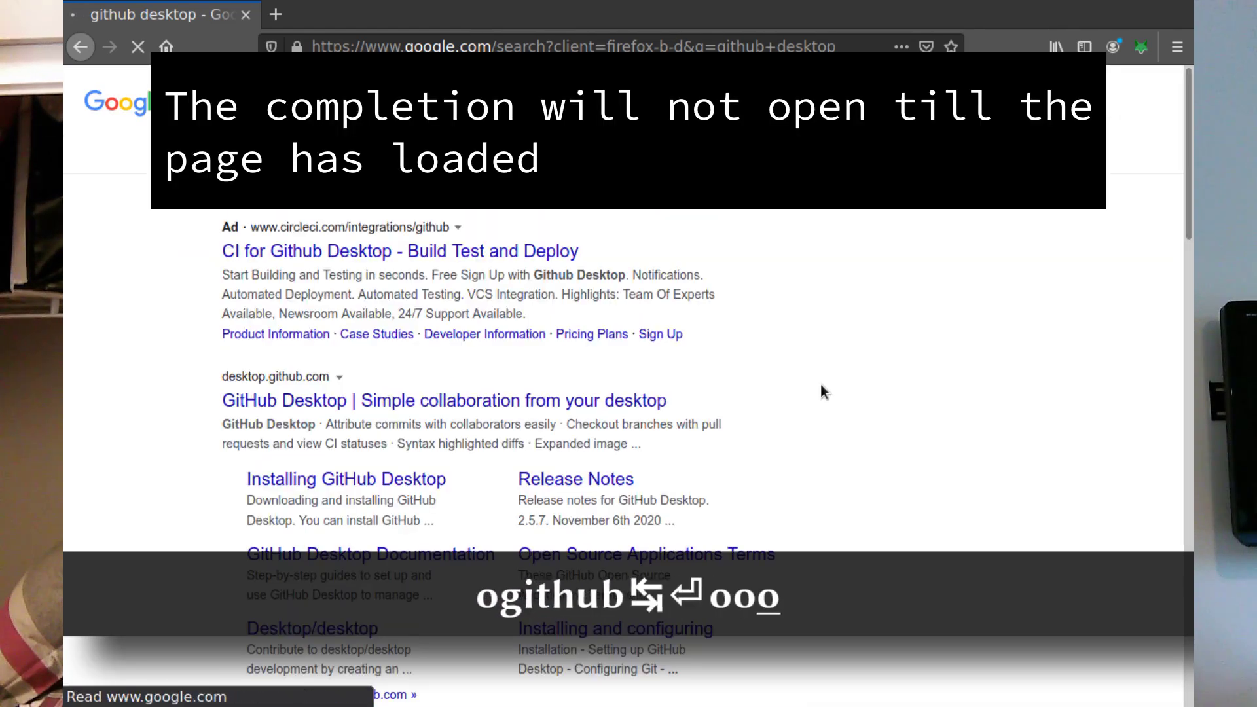
key("o")
key("o")
type("oo")
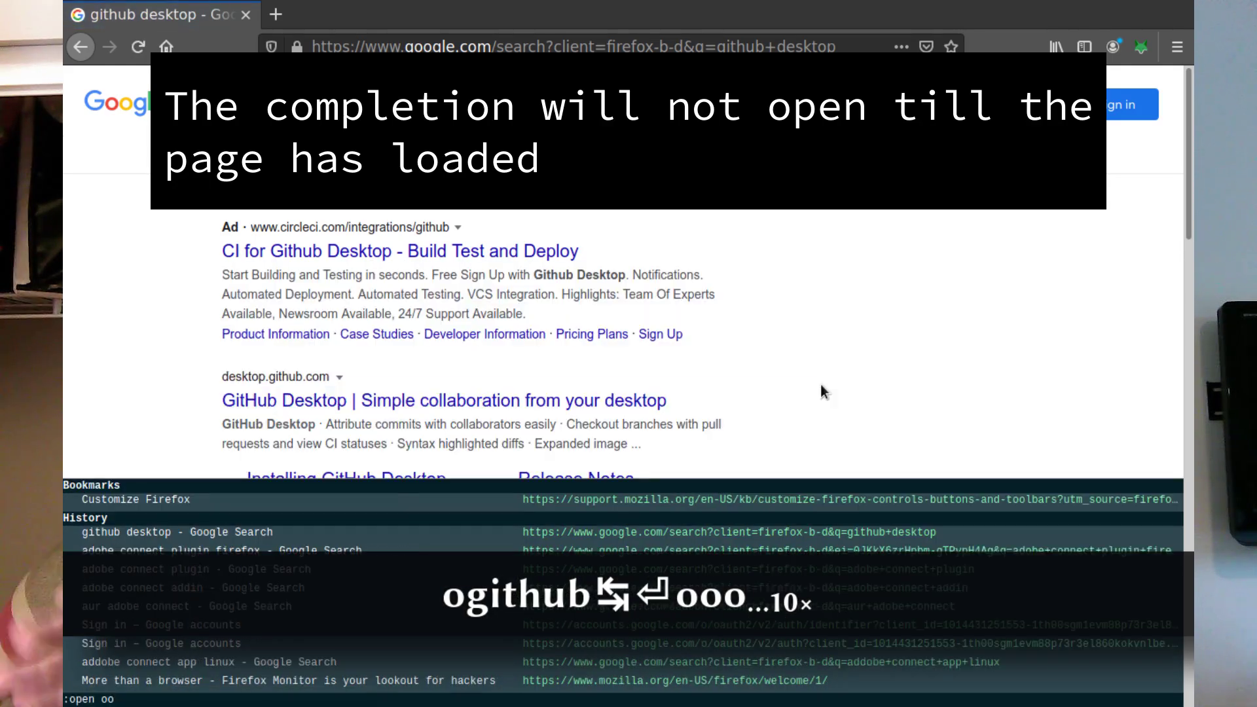
key("BackSpace")
key("BackSpace")
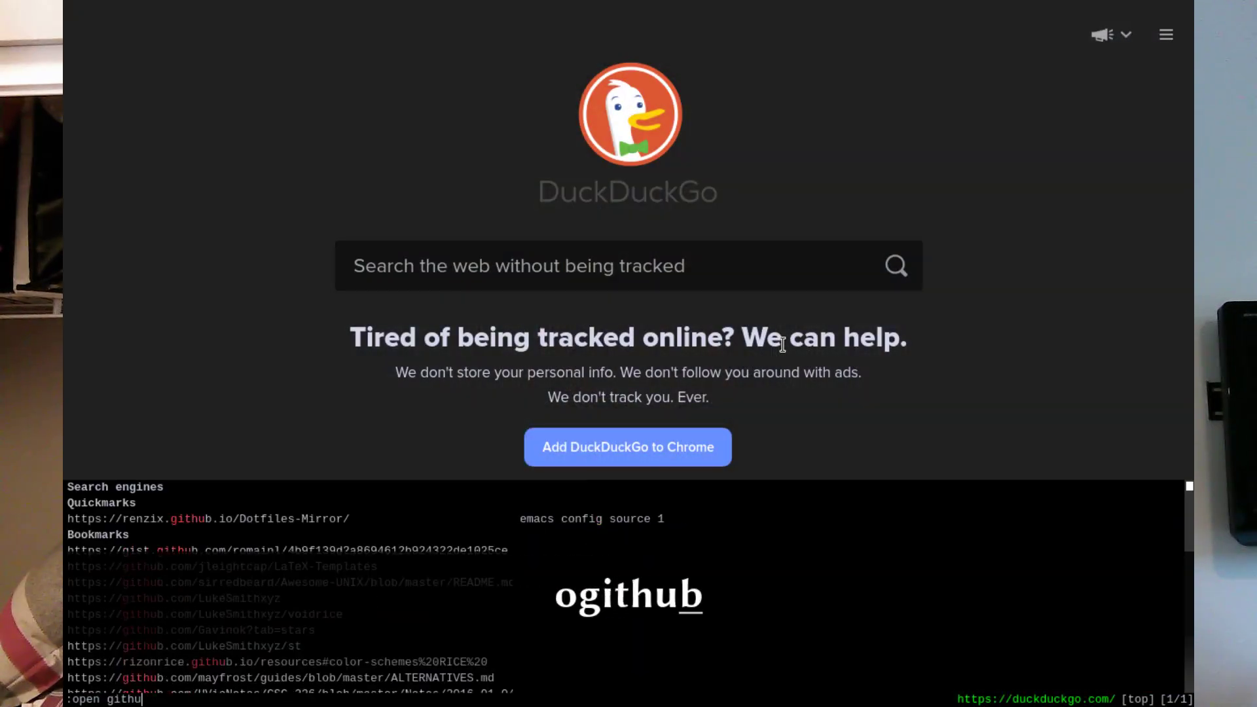
- Run the DuckDuckGo search for "github" in qutebrowser, and open a search for "dwm" before the page finishes loading
key("Return")
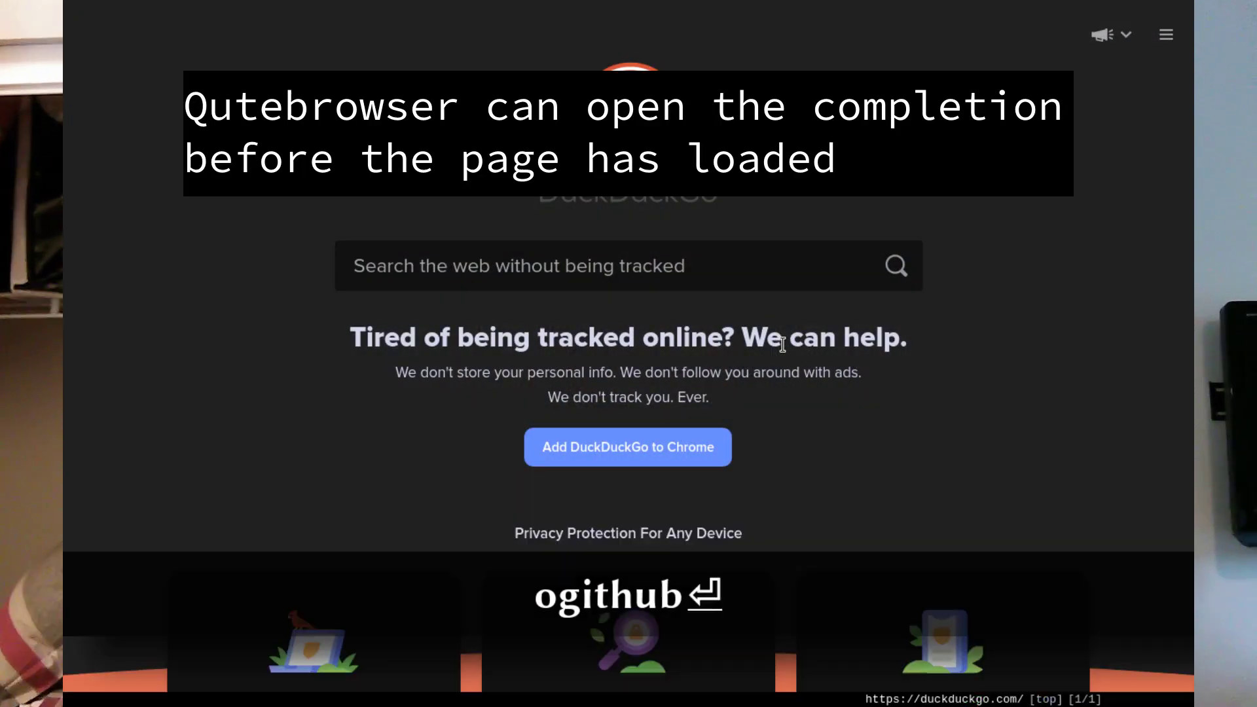
type("open dwm")
key("Return")
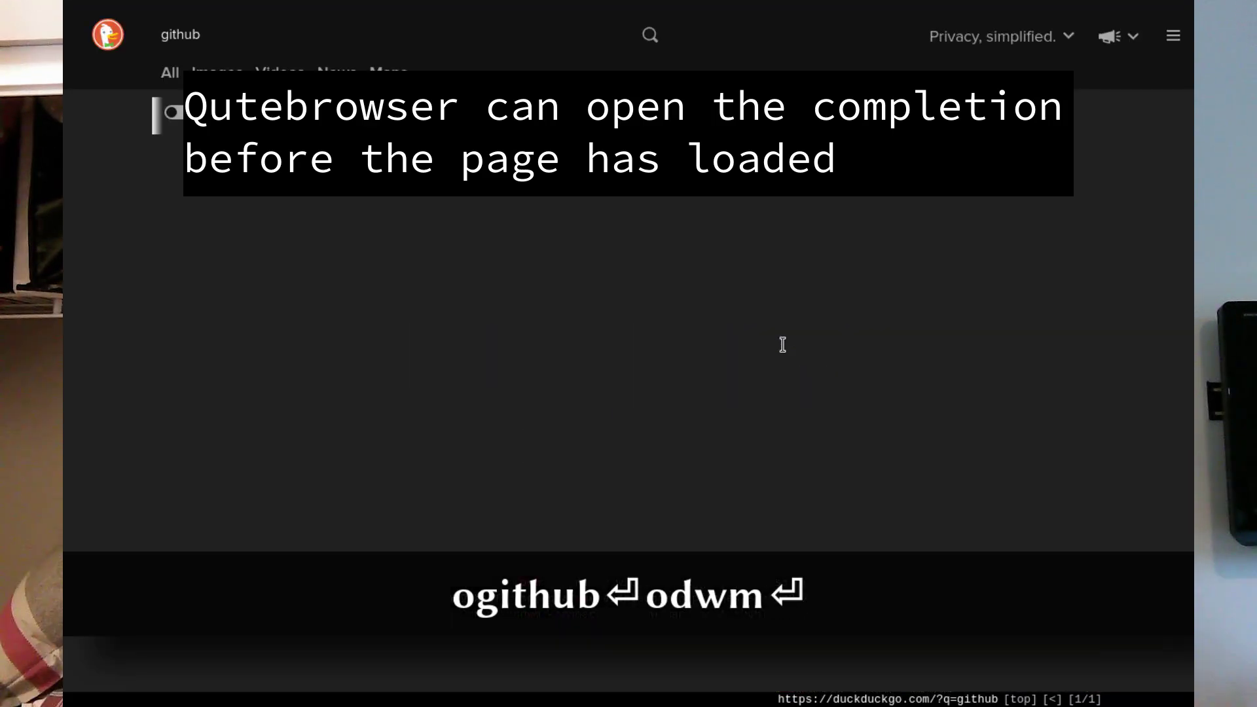
type("odwm")
key("Return")
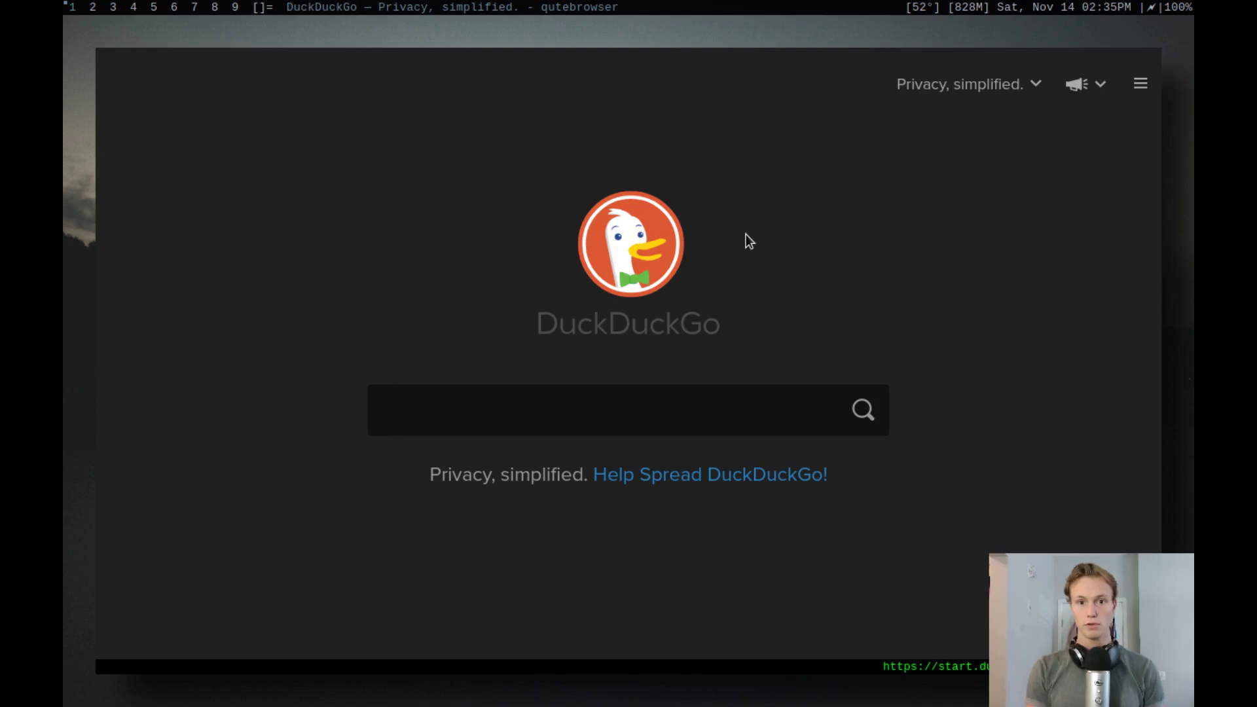
key("o")
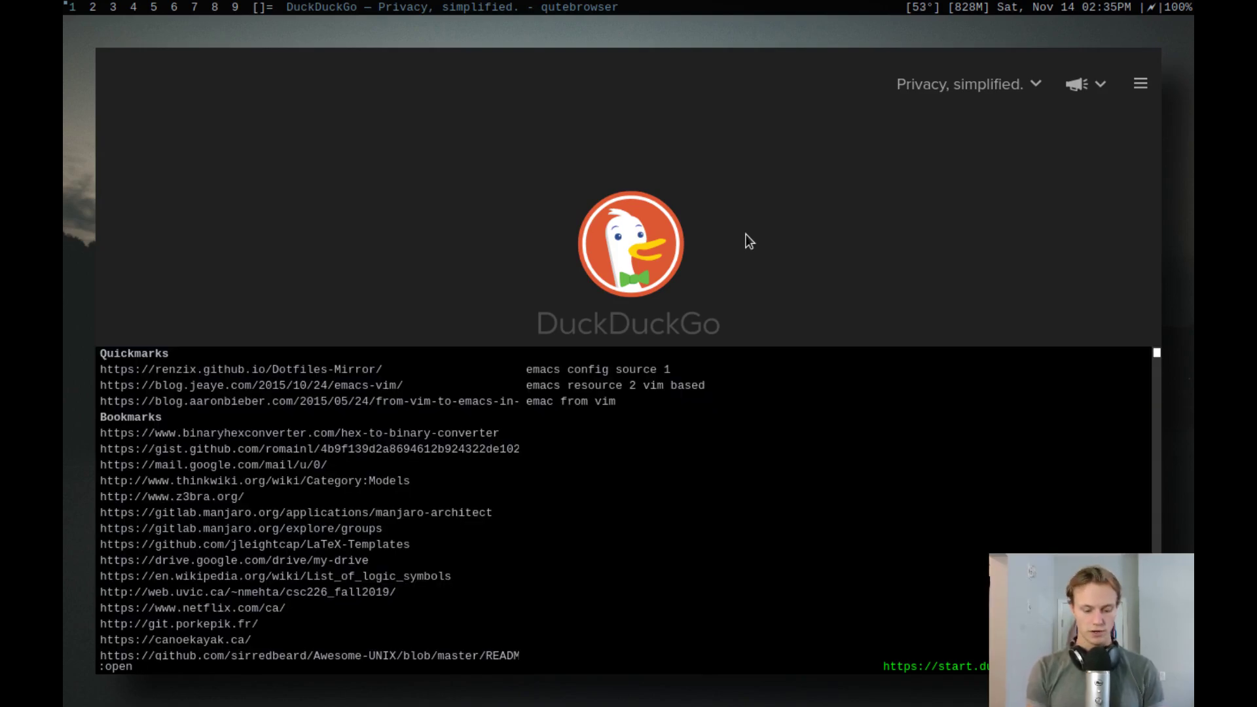
type("st")
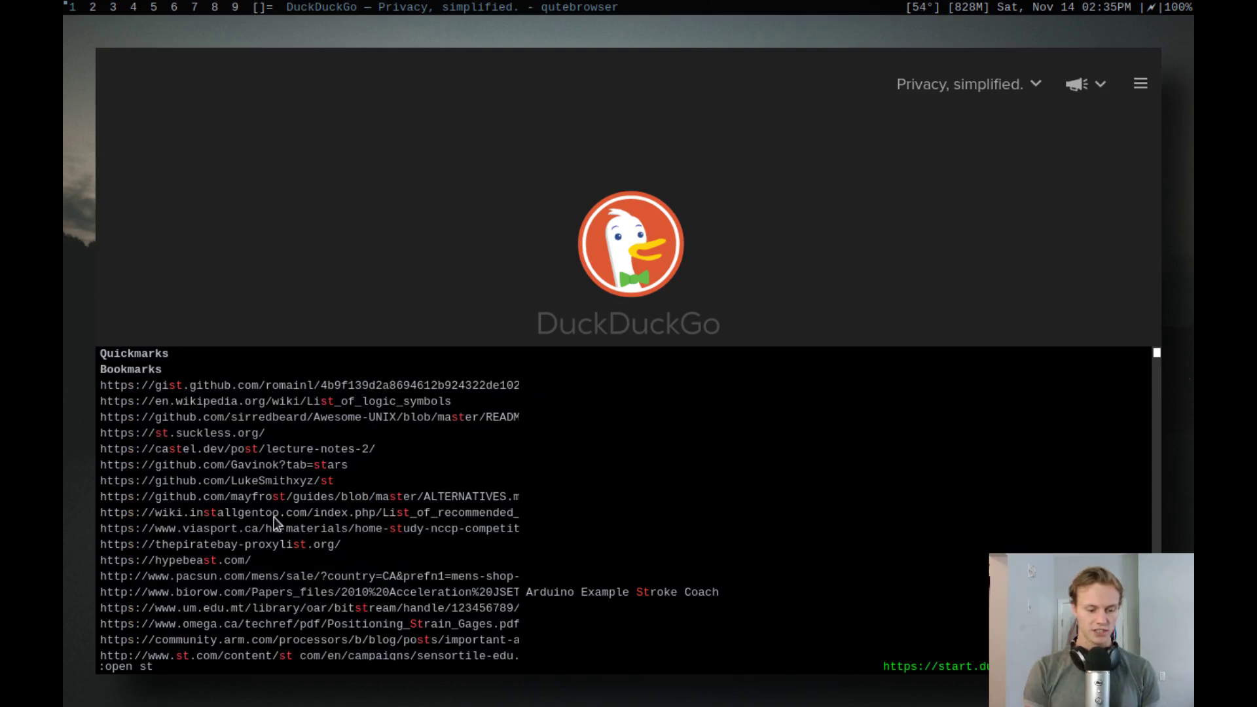
key("Tab")
key("Tab")
key("Tab")
key("Tab")
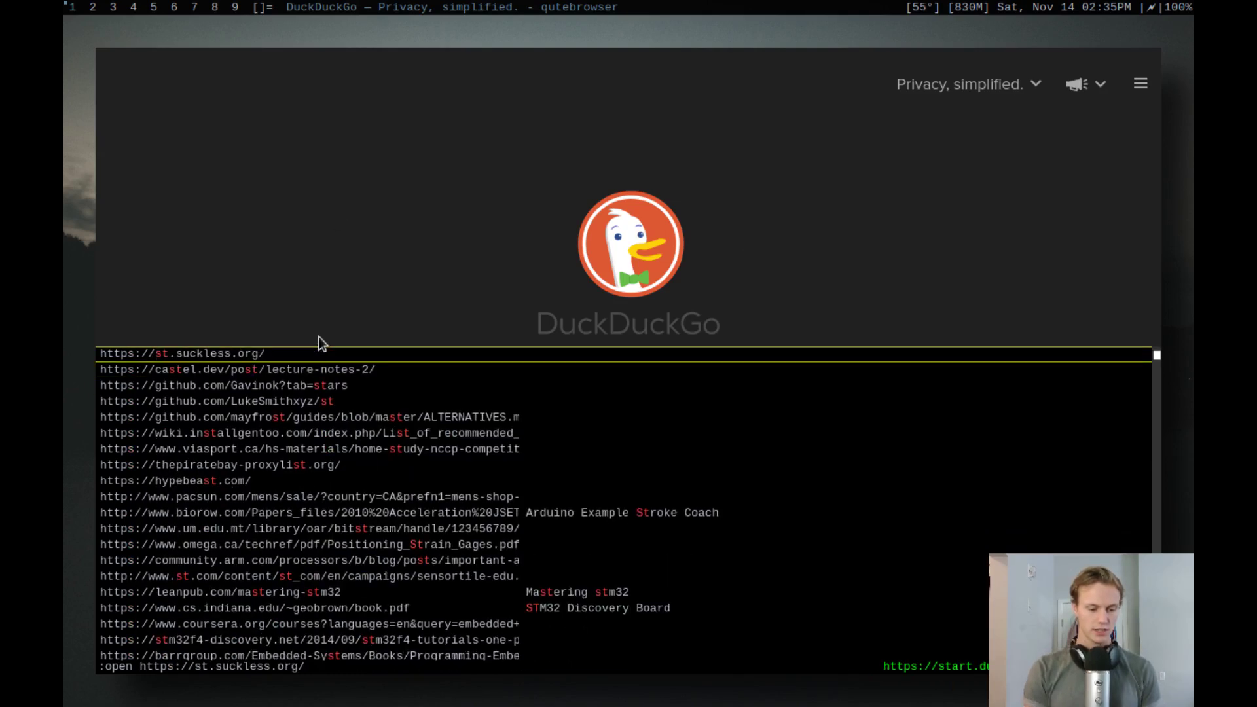
key("Return")
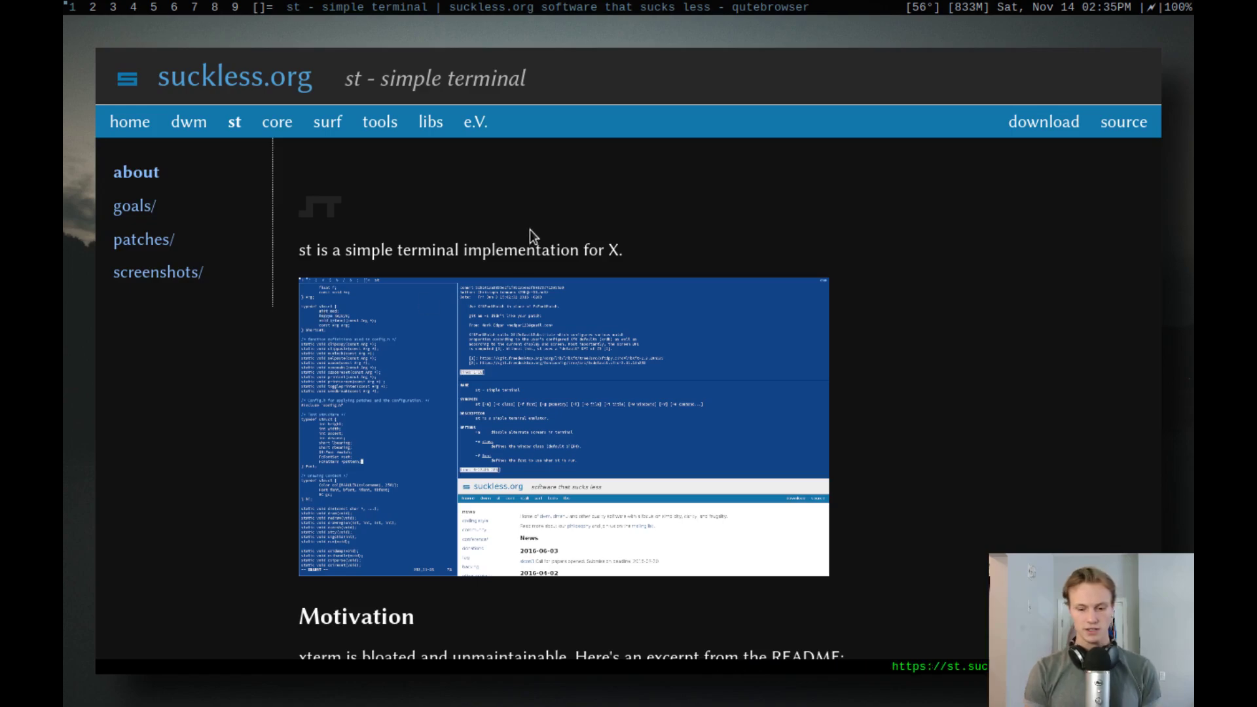
- Look over the st simple terminal page down to its end and return to the beginning
scroll(618, 406, "down", 15)
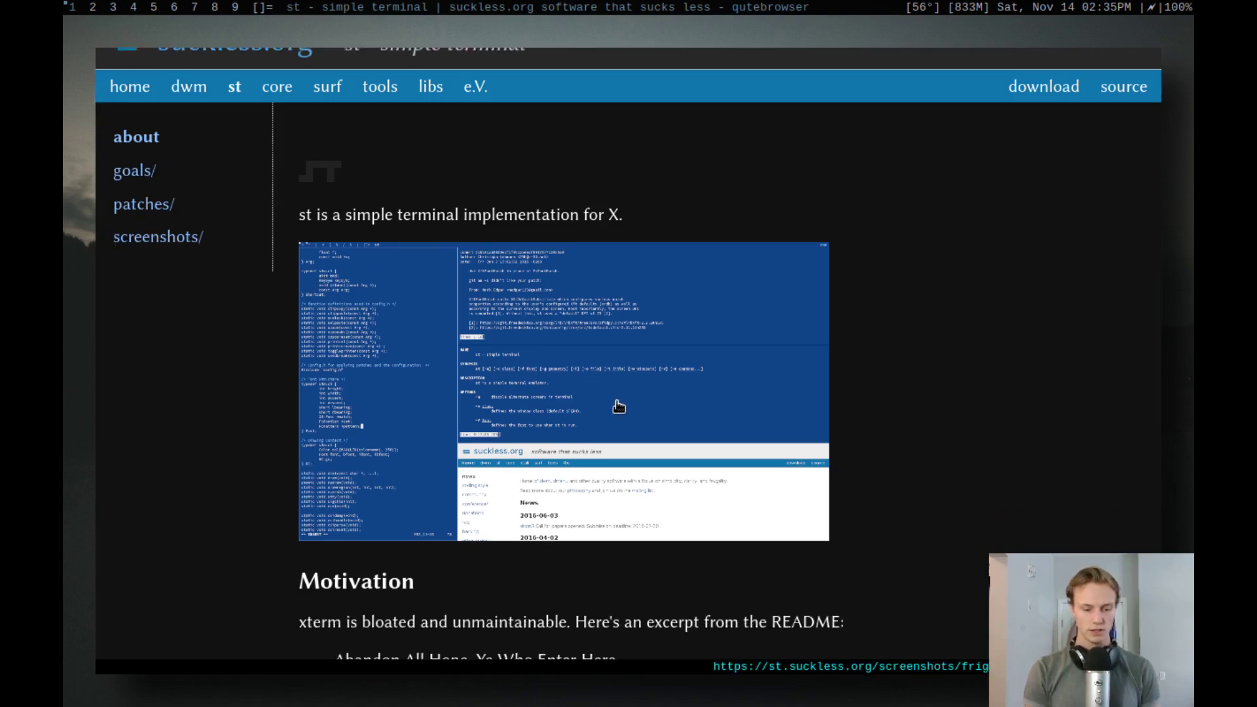
scroll(618, 406, "up", 15)
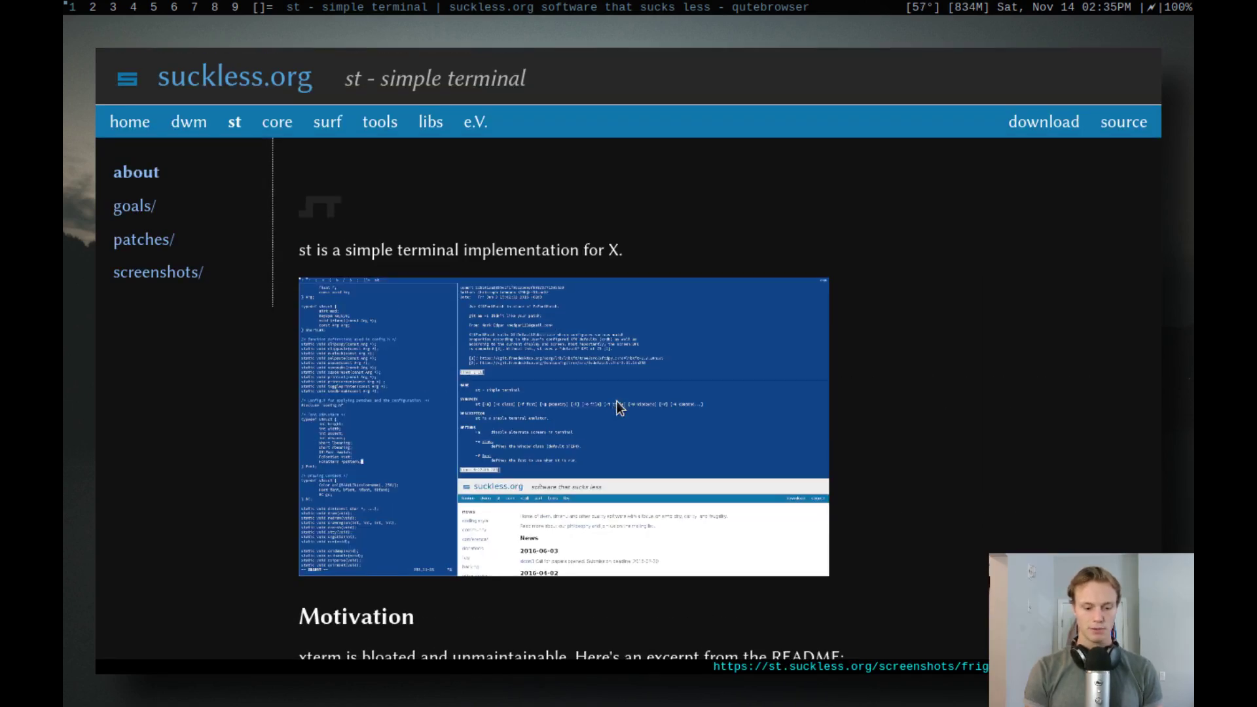
key("shift+g")
key("g")
key("g")
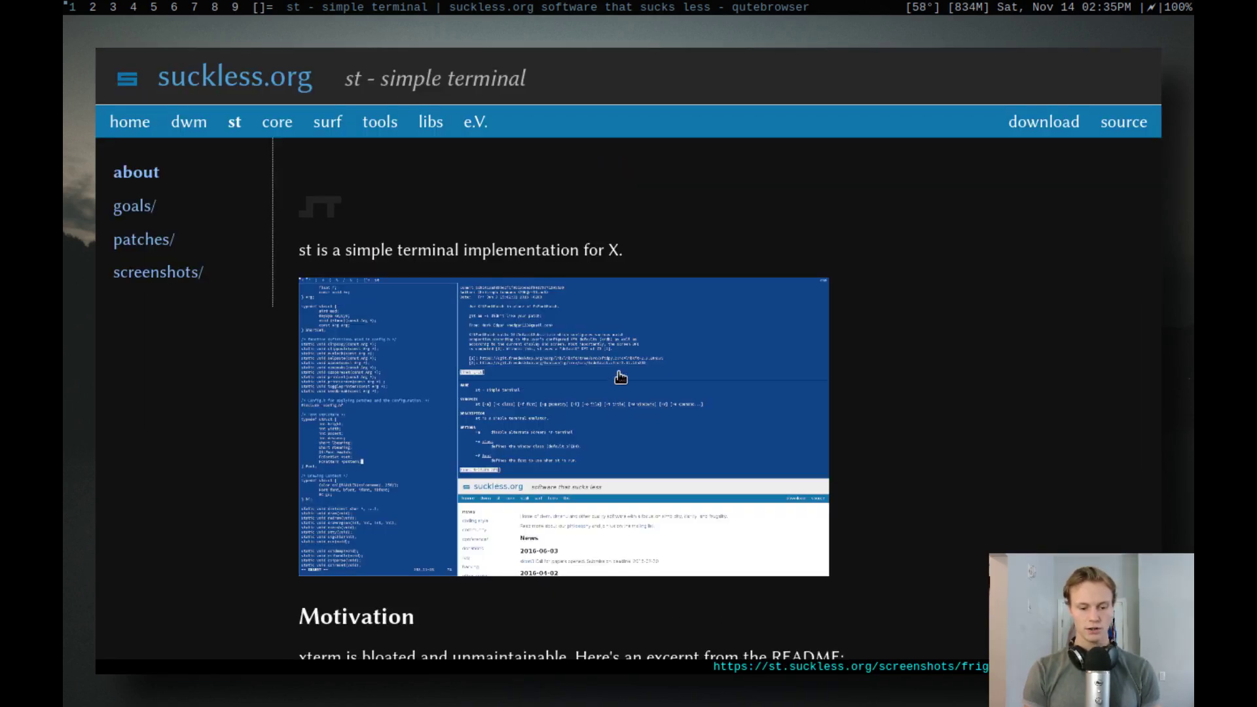
scroll(621, 349, "down", 4)
scroll(621, 349, "up", 4)
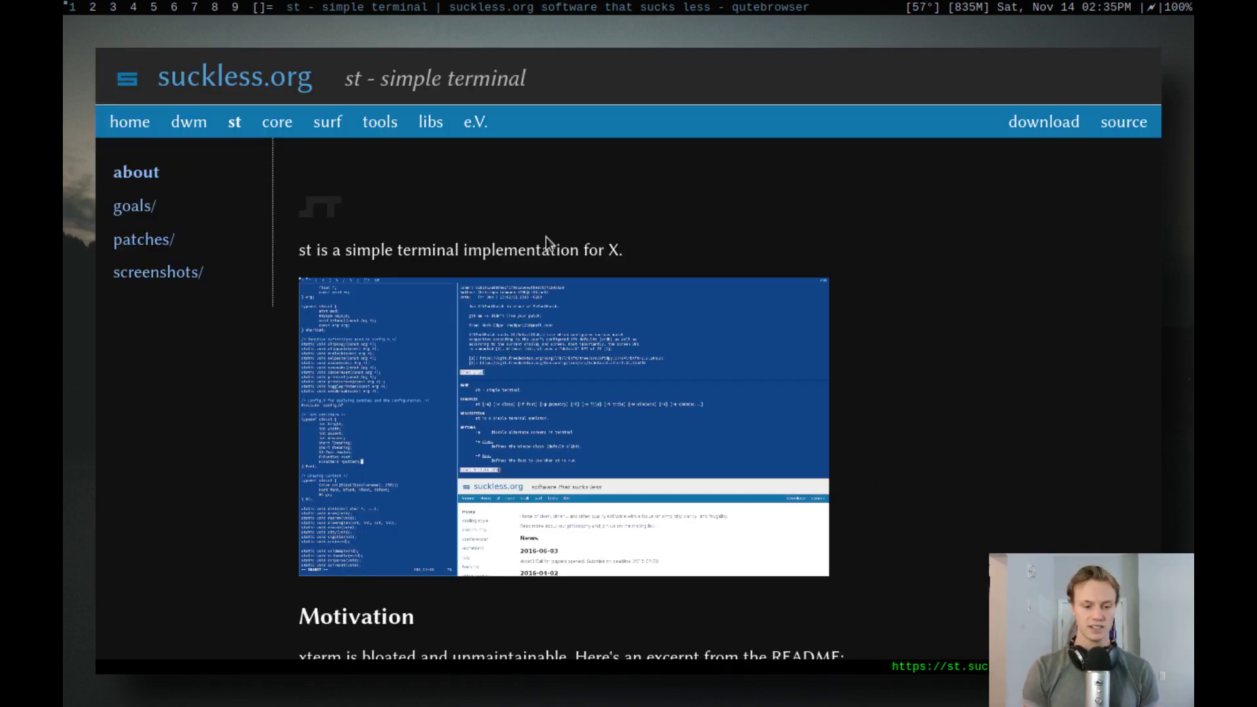
- Follow the suckless.org e.V. link using link hints, then show and dismiss the hints on the e.V. page
key("f")
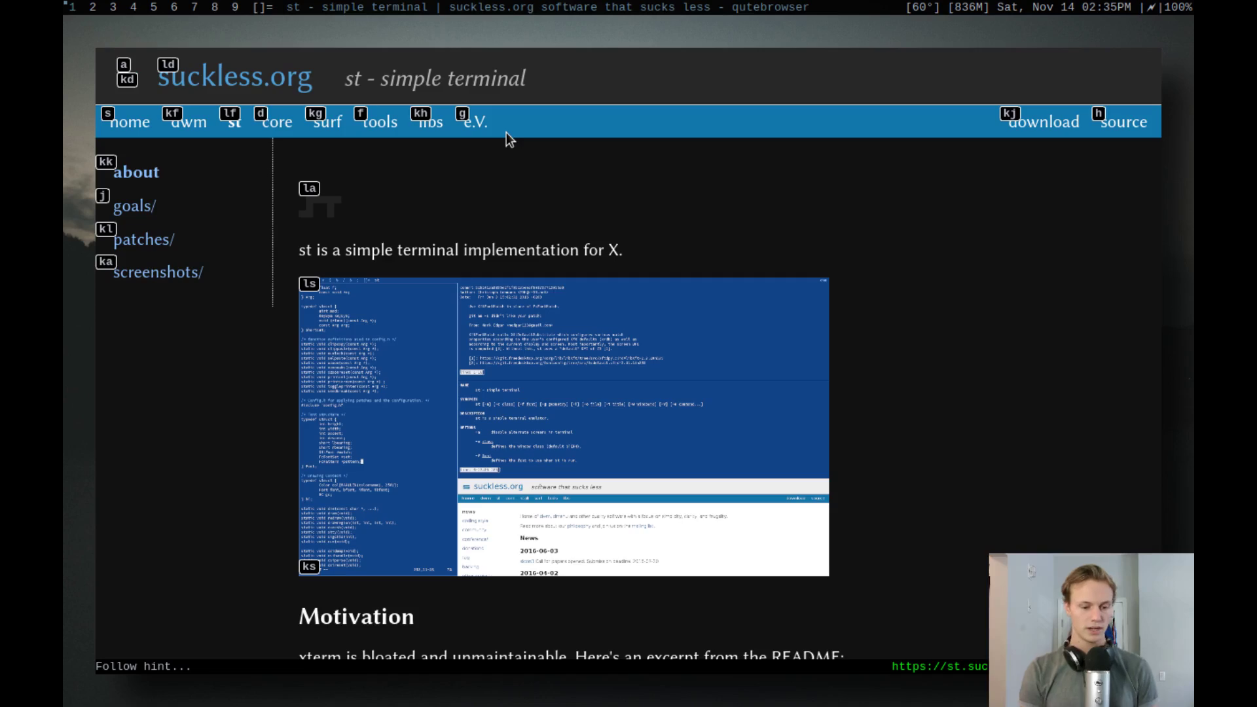
key("s")
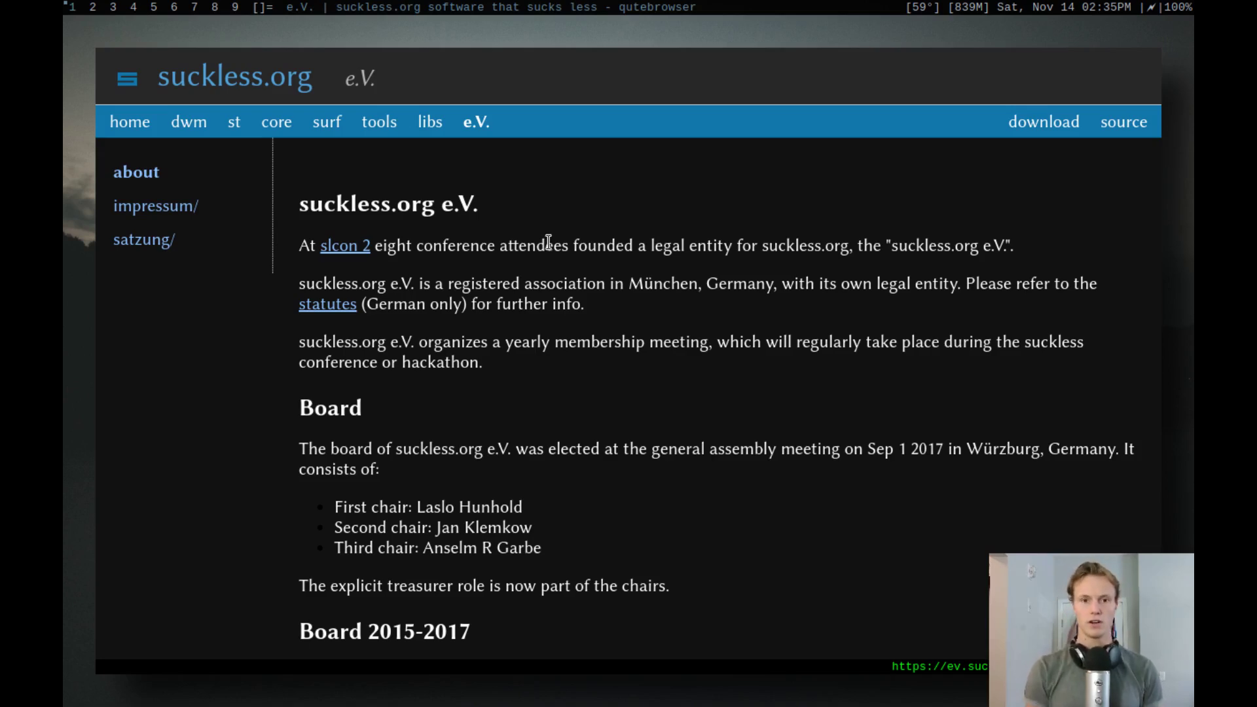
key("f")
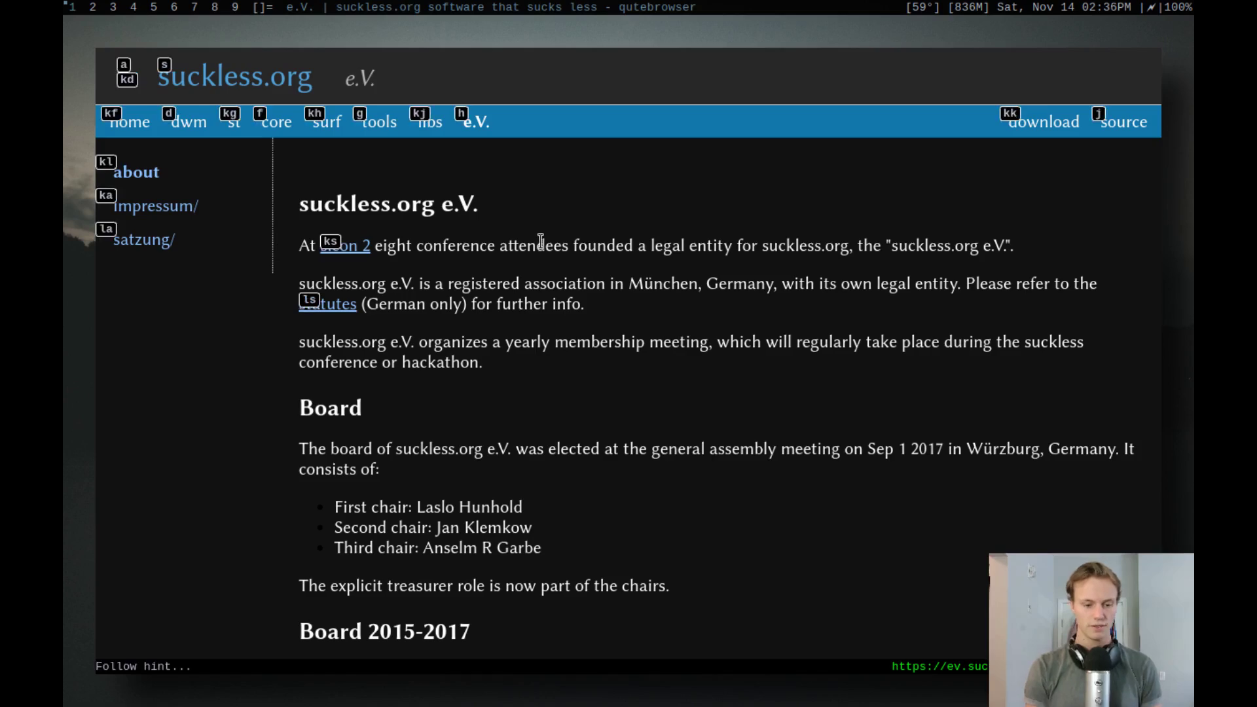
key("Escape")
- Browse the e.V. page by line, half page and full page, moving both down and back up
key("j")
key("k")
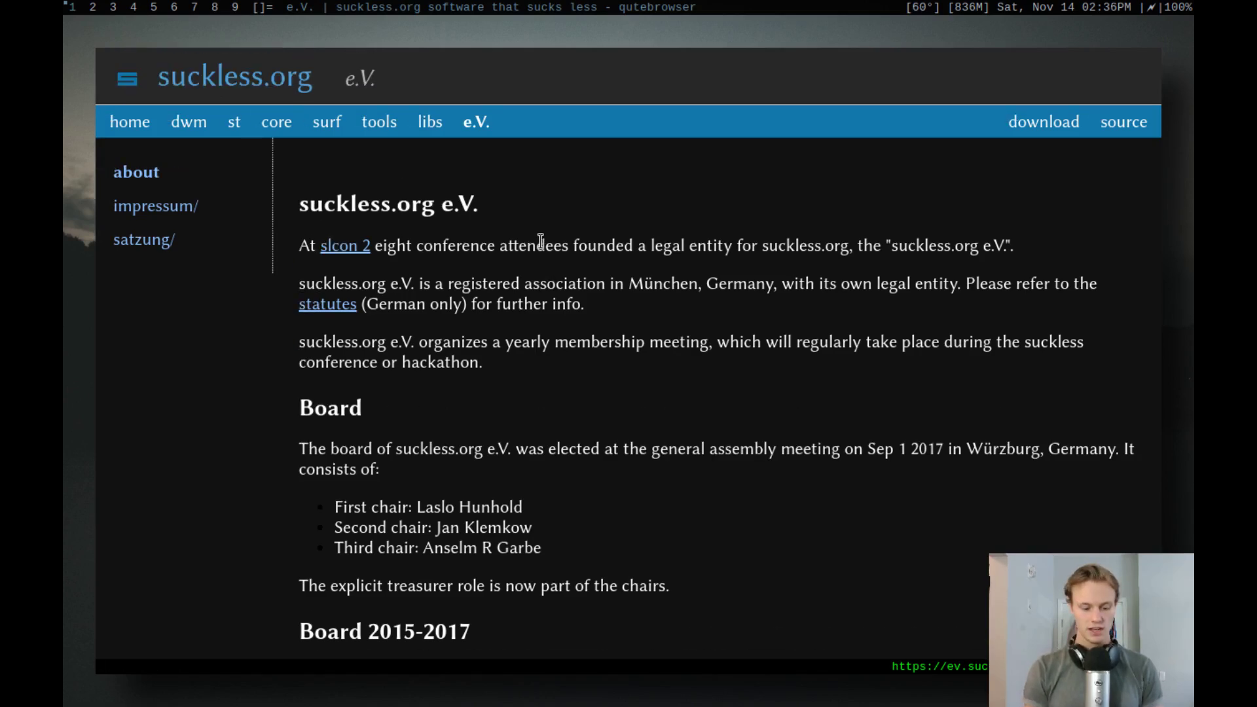
key("ctrl+d")
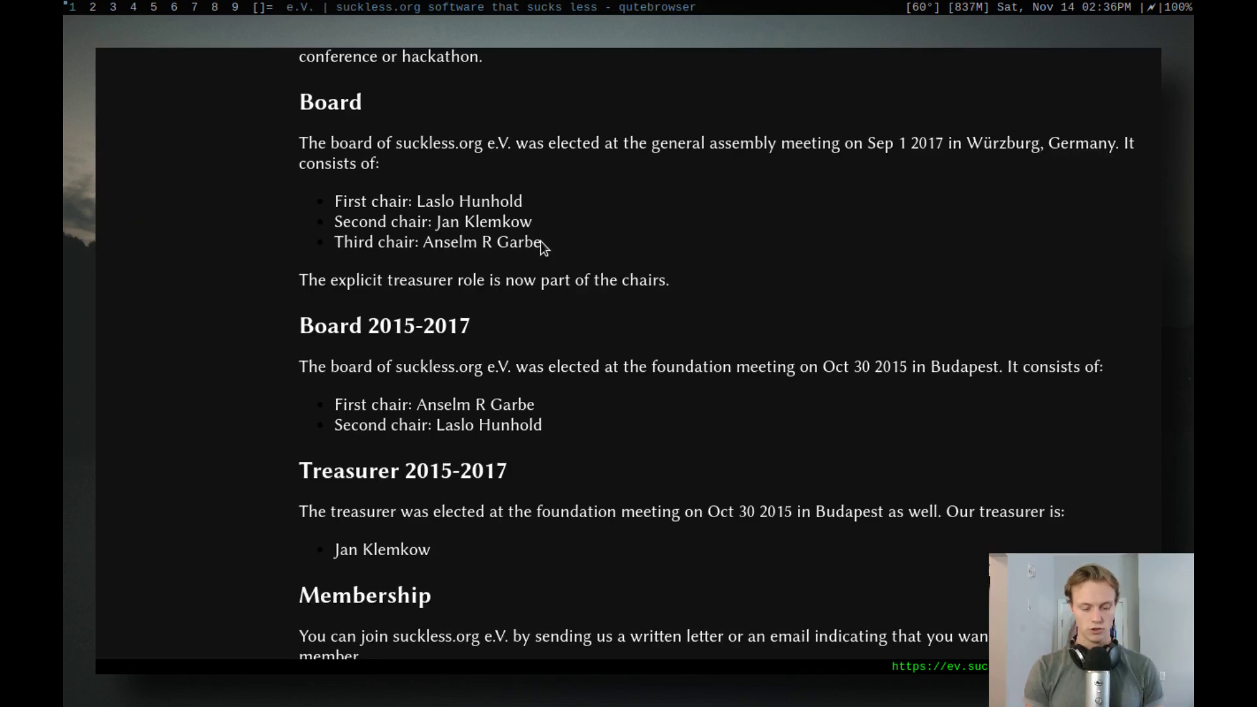
key("ctrl+u")
key("ctrl+f")
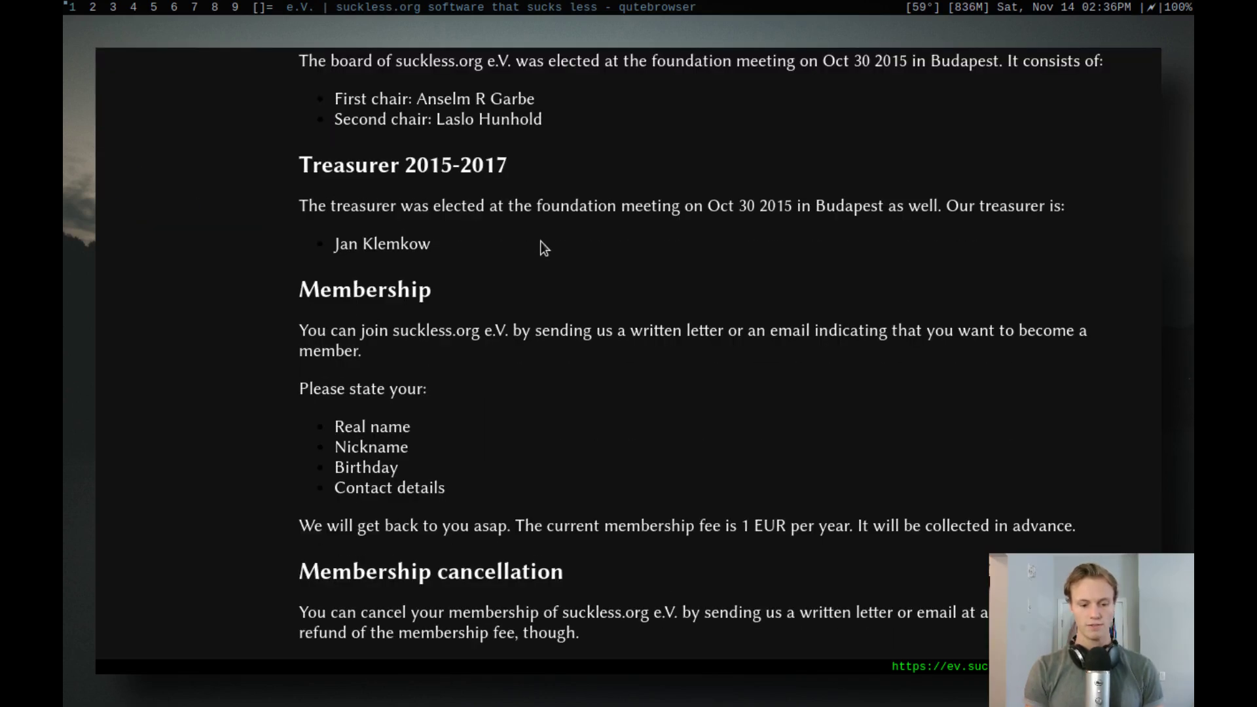
key("ctrl+b")
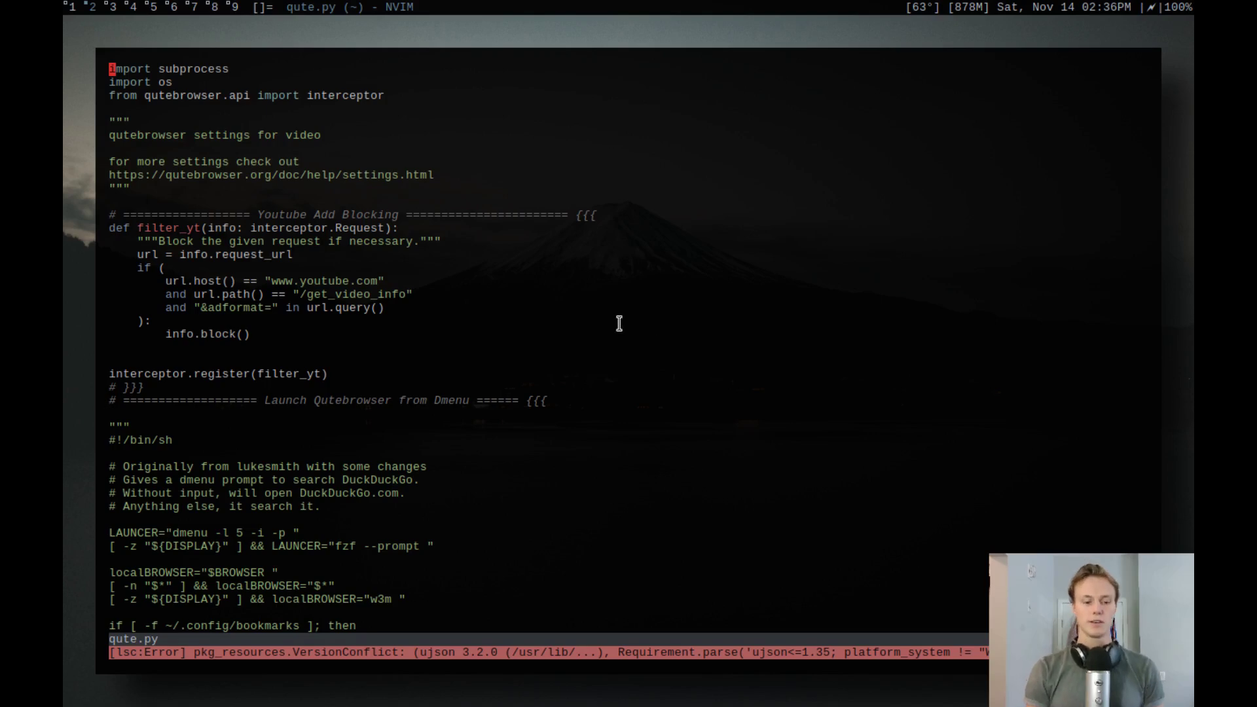
- Enlarge the editor text and look through the opening lines and the Youtube Add Blocking section of qute.py
key("ctrl+shift+Page_Up")
key("ctrl+shift+Page_Up")
key("j")
key("j")
key("j")
key("j")
key("j")
key("j")
key("j")
key("j")
key("j")
key("j")
key("j")
key("j")
key("j")
key("k")
key("k")
key("k")
key("k")
key("k")
key("k")
key("shift+v")
key("j")
key("Escape")
key("j")
key("j")
key("j")
key("j")
key("j")
key("j")
key("j")
key("j")
key("j")
key("j")
key("j")
key("j")
key("j")
key("j")
key("j")
key("j")
key("j")
key("j")
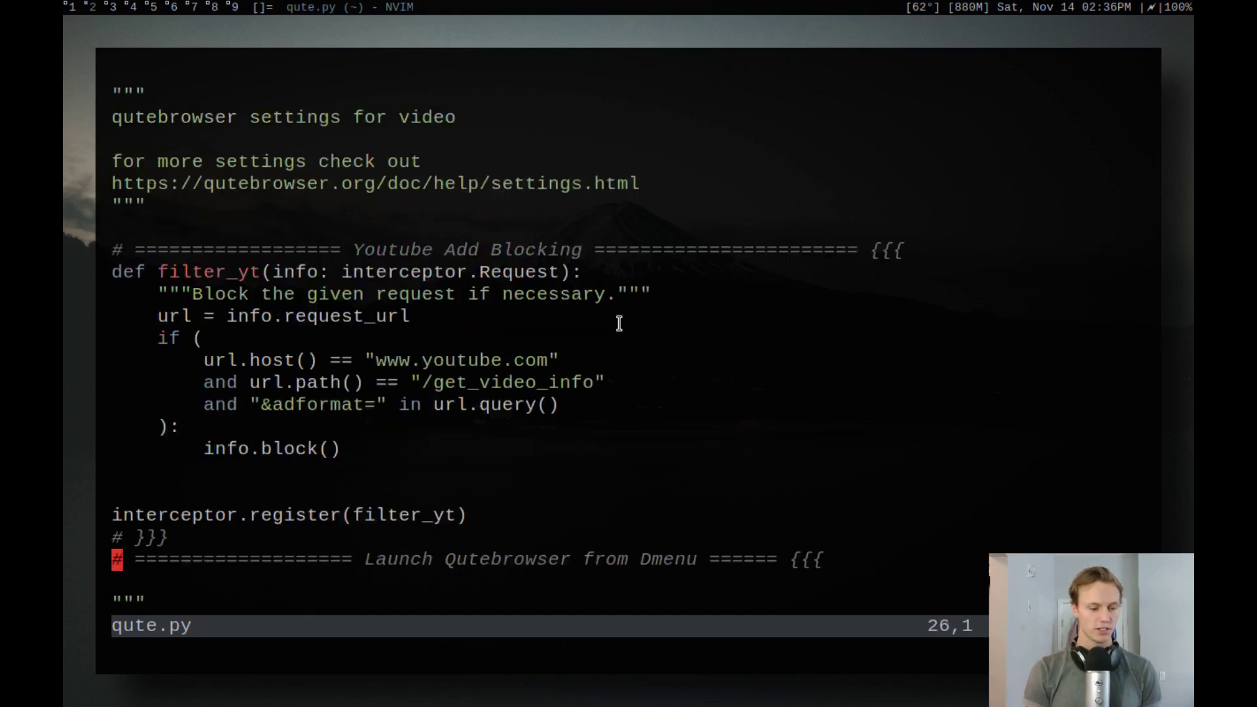
key("j")
key("k")
key("k")
key("k")
key("k")
key("k")
key("k")
key("k")
key("k")
key("k")
key("k")
key("k")
key("k")
key("k")
key("k")
key("j")
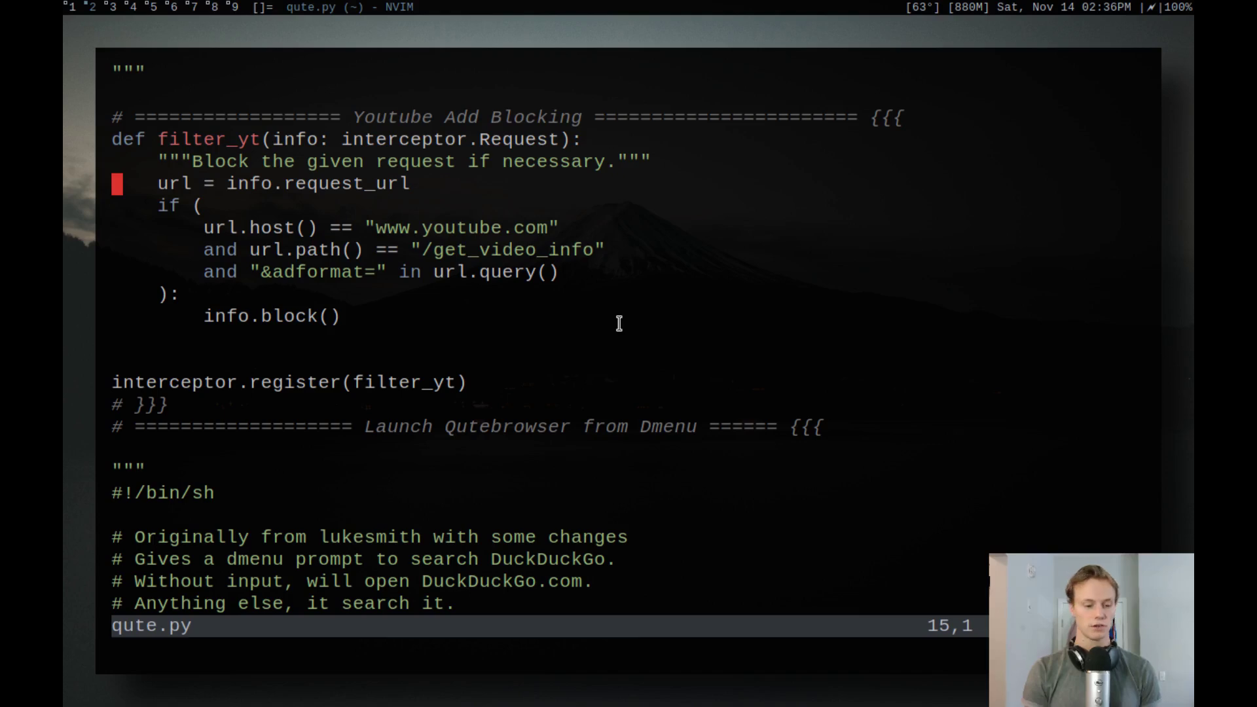
- Fold all sections of qute.py and expand only the Youtube Add Blocking section
key("z")
key("M")
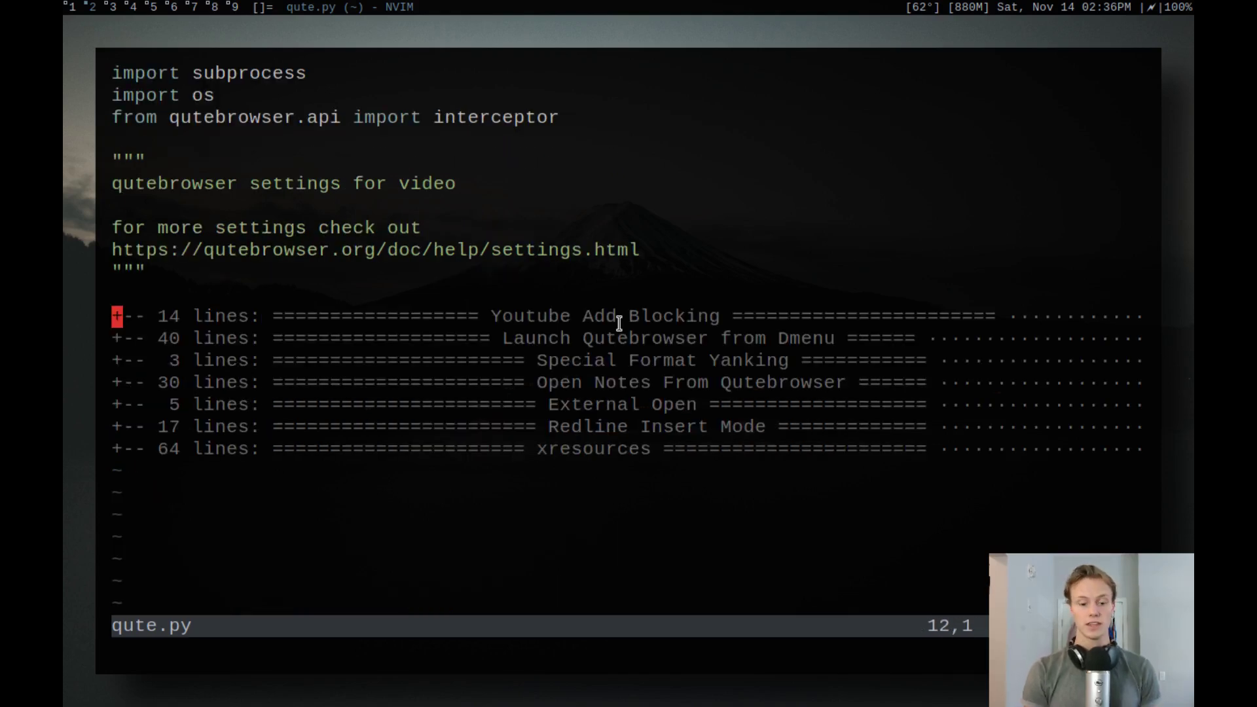
left_click(497, 320)
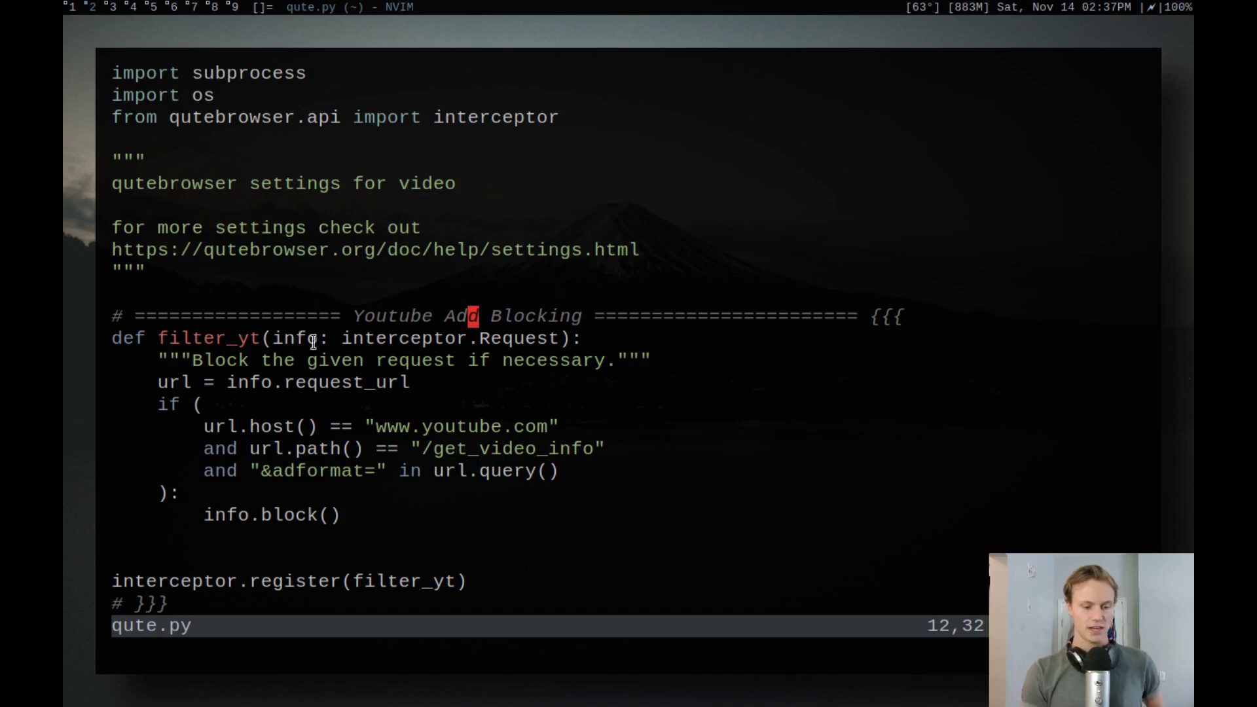
- Highlight the interceptor import line and the interceptor.register(filter_yt) line, clearing each selection
left_click(337, 343)
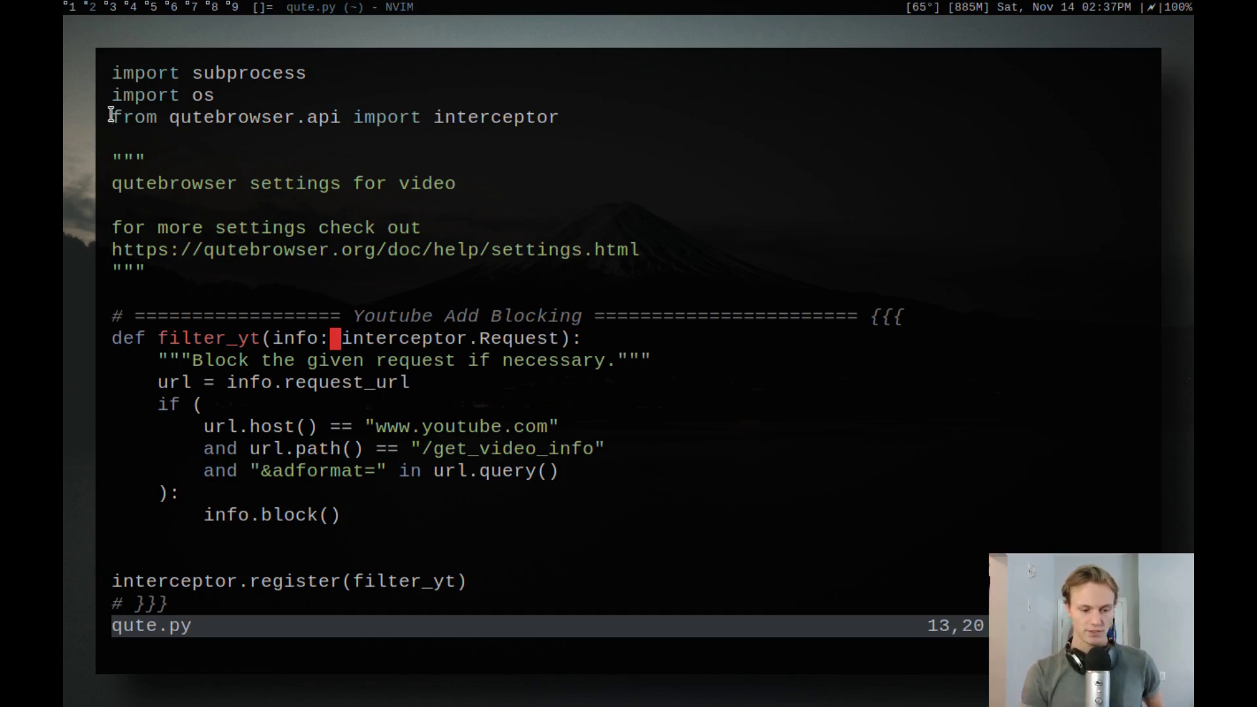
left_click_drag(115, 117, 570, 131)
key("Escape")
left_click_drag(496, 581, 72, 568)
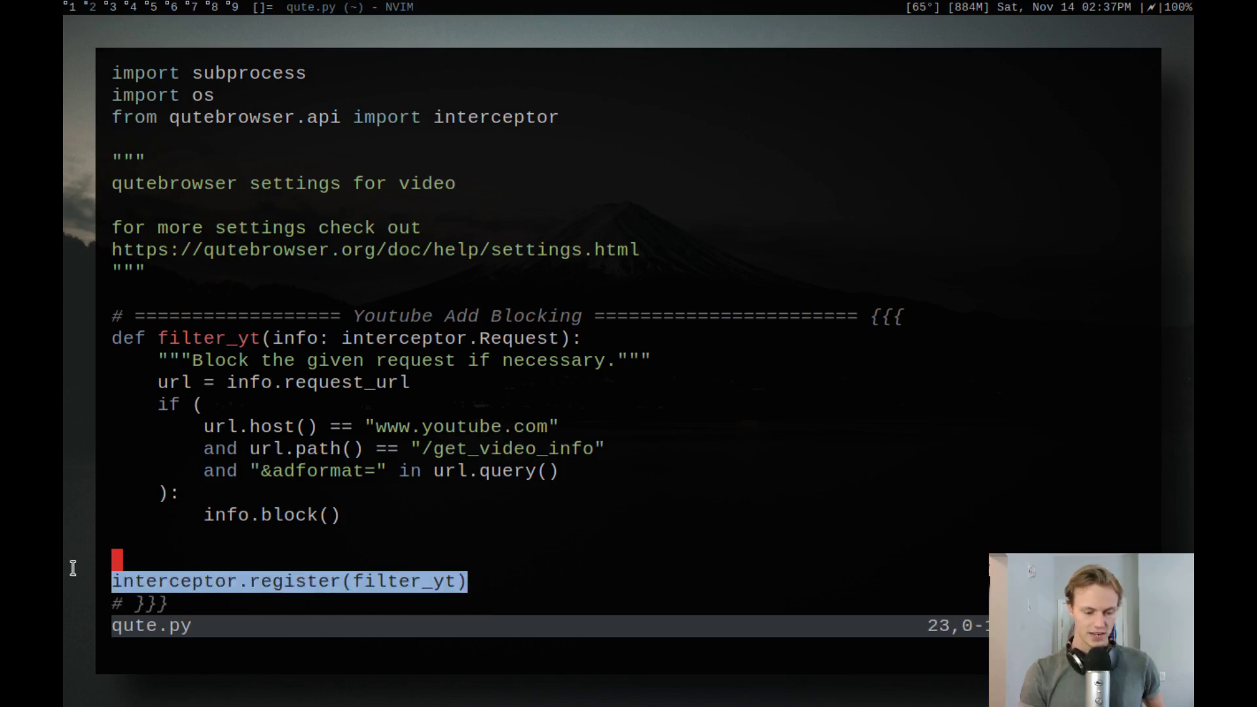
left_click(417, 582)
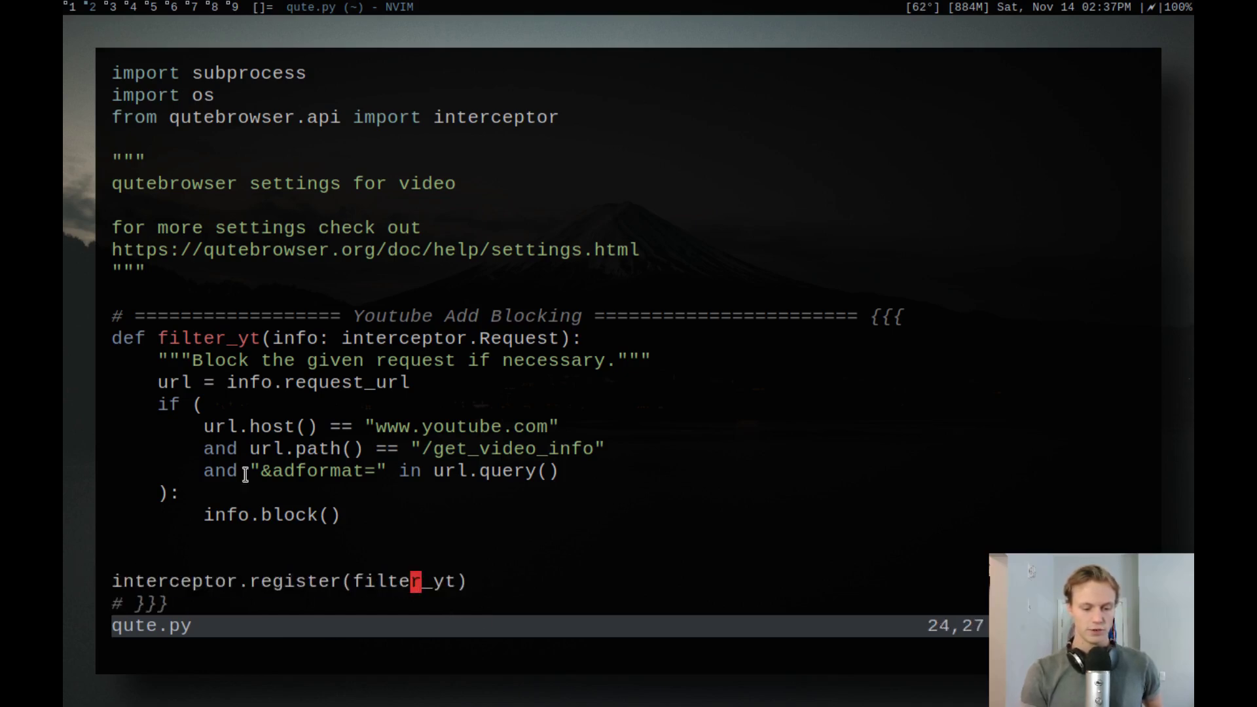
- Highlight the body of the filter_yt function in the Youtube Add Blocking section and clear the selection
right_click(93, 339)
left_click(123, 317)
left_click_drag(112, 338, 421, 505)
left_click(423, 505)
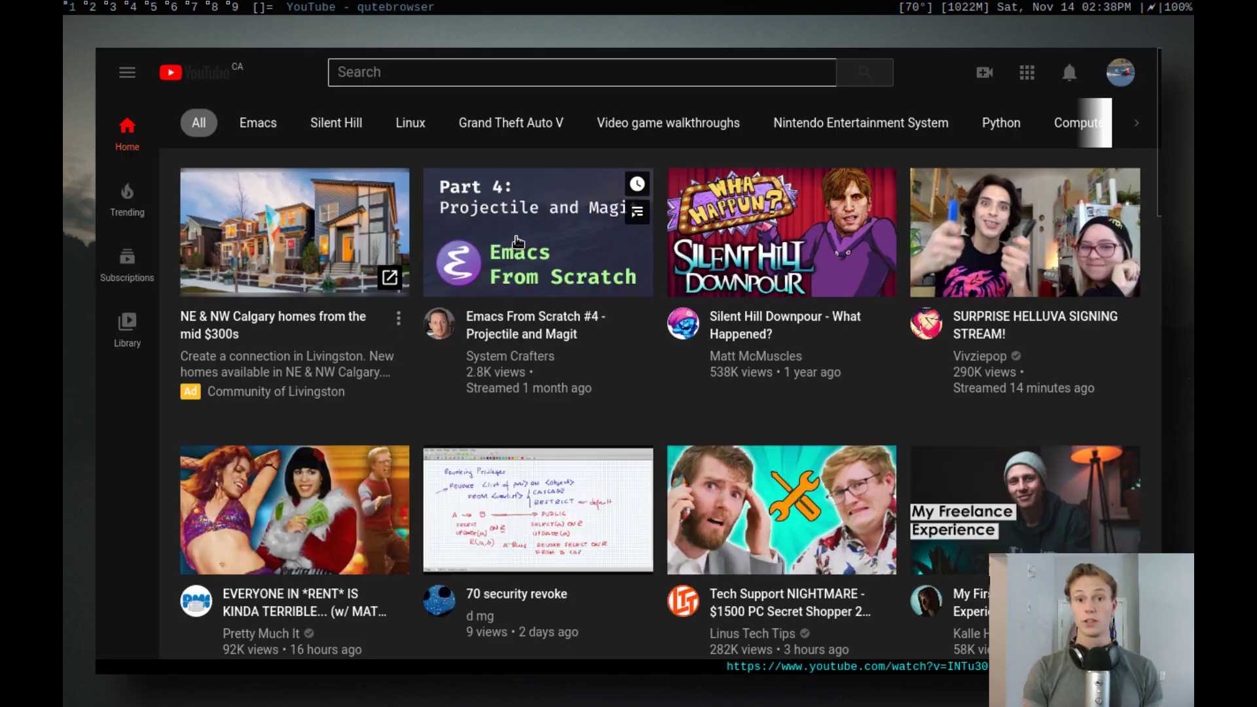
- Open the video "Emacs From Scratch #4 - Projectile and Magit" from the YouTube home page in qutebrowser
left_click(517, 242)
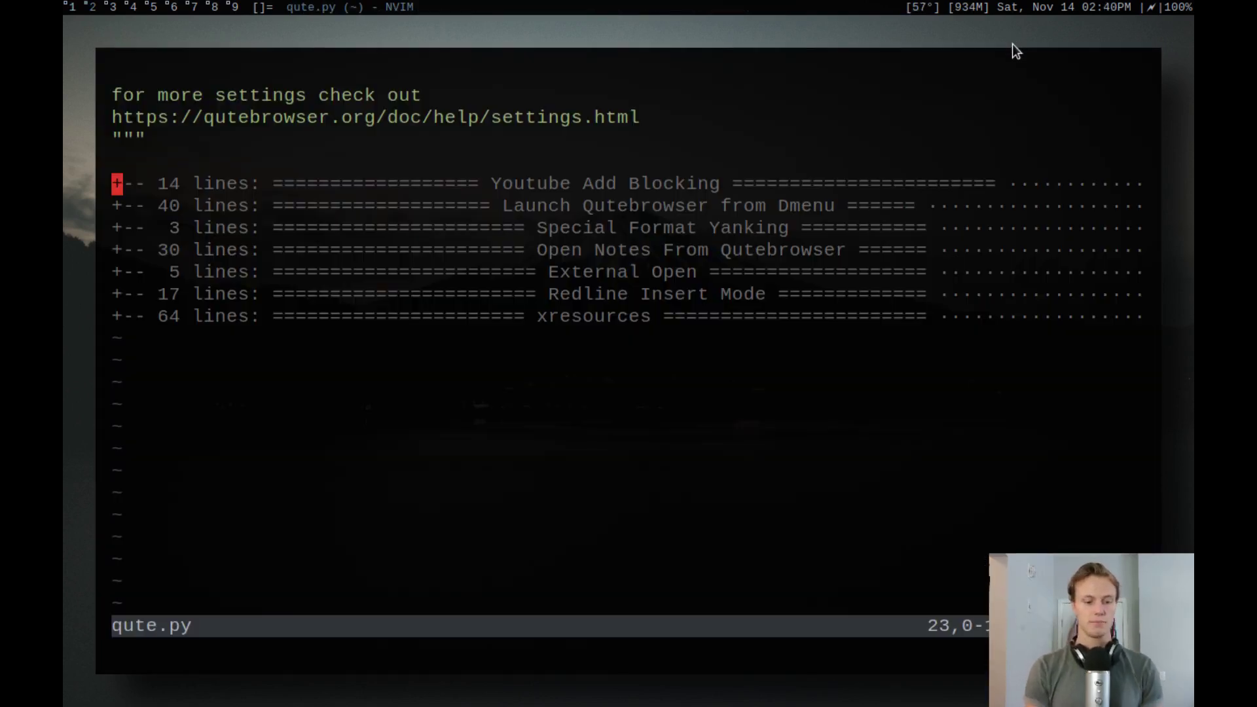
- Expand the folded Launch Qutebrowser from Dmenu section in qute.py
key("j")
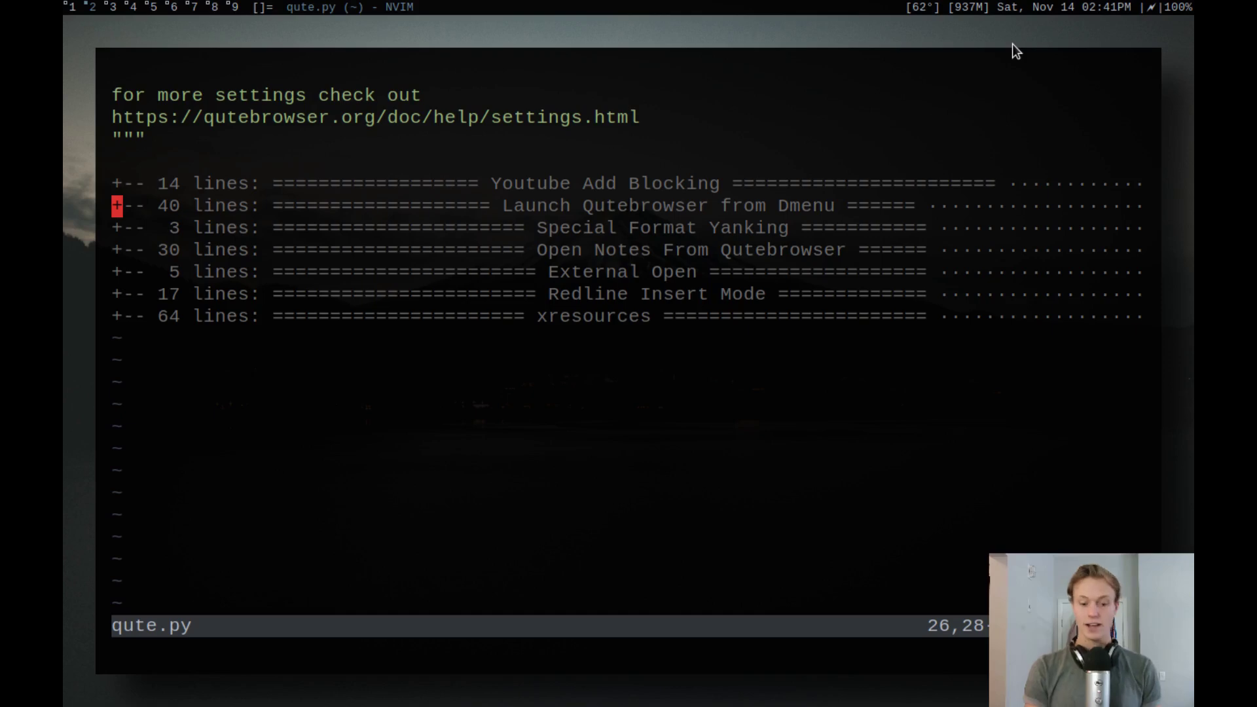
key("z")
key("o")
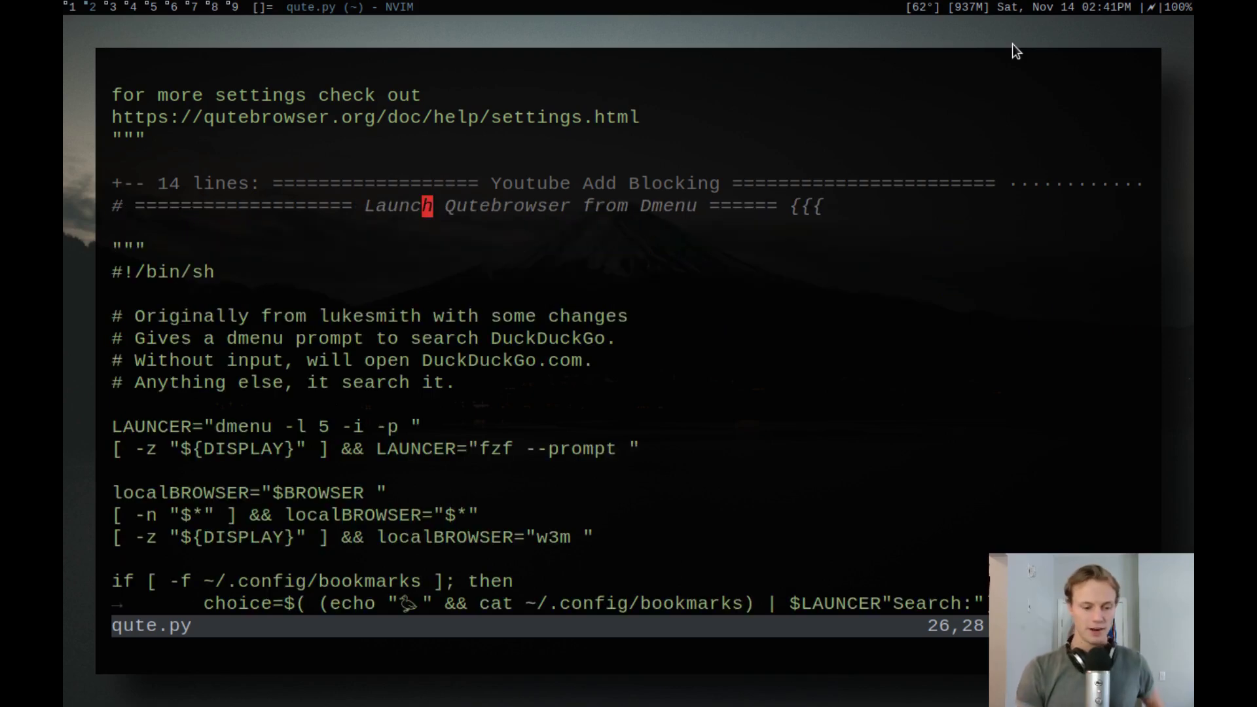
- Examine the dmenu launcher script line by line, down to the check for ~/.config/bookmarks
key("j")
key("j")
key("j")
key("j")
key("j")
key("j")
key("j")
key("j")
key("j")
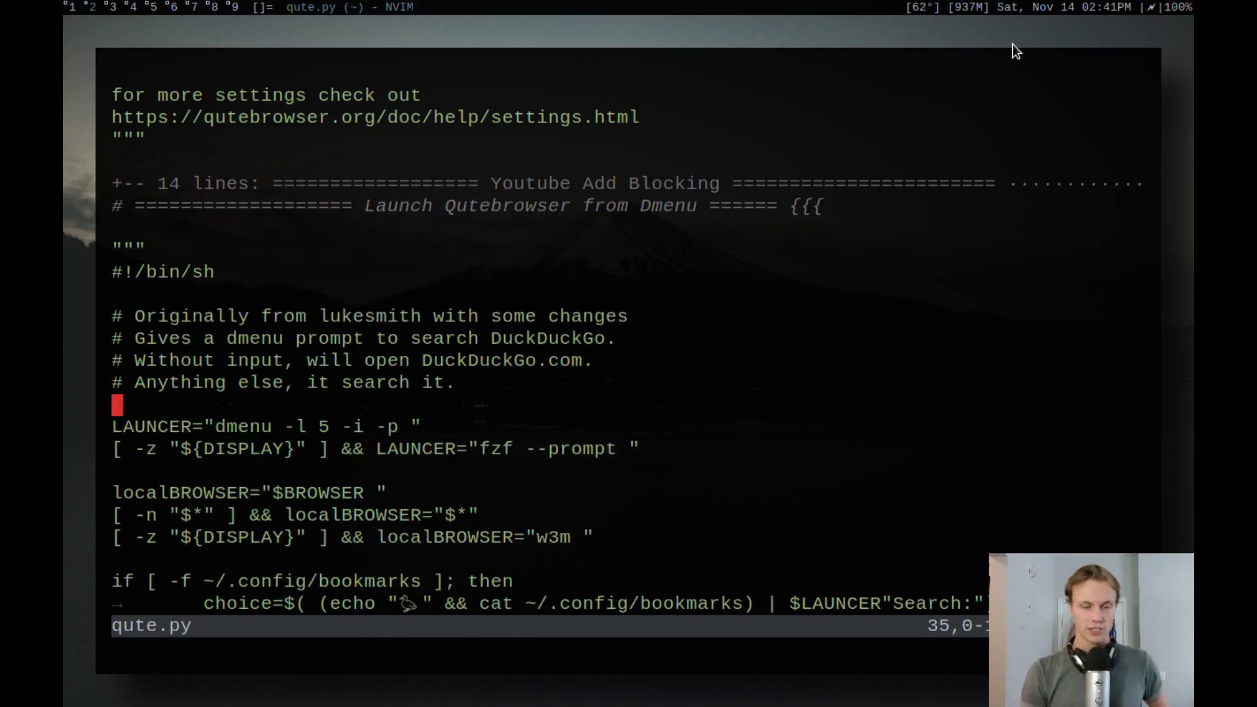
key("j")
key("j")
key("j")
key("j")
key("j")
key("j")
key("j")
key("j")
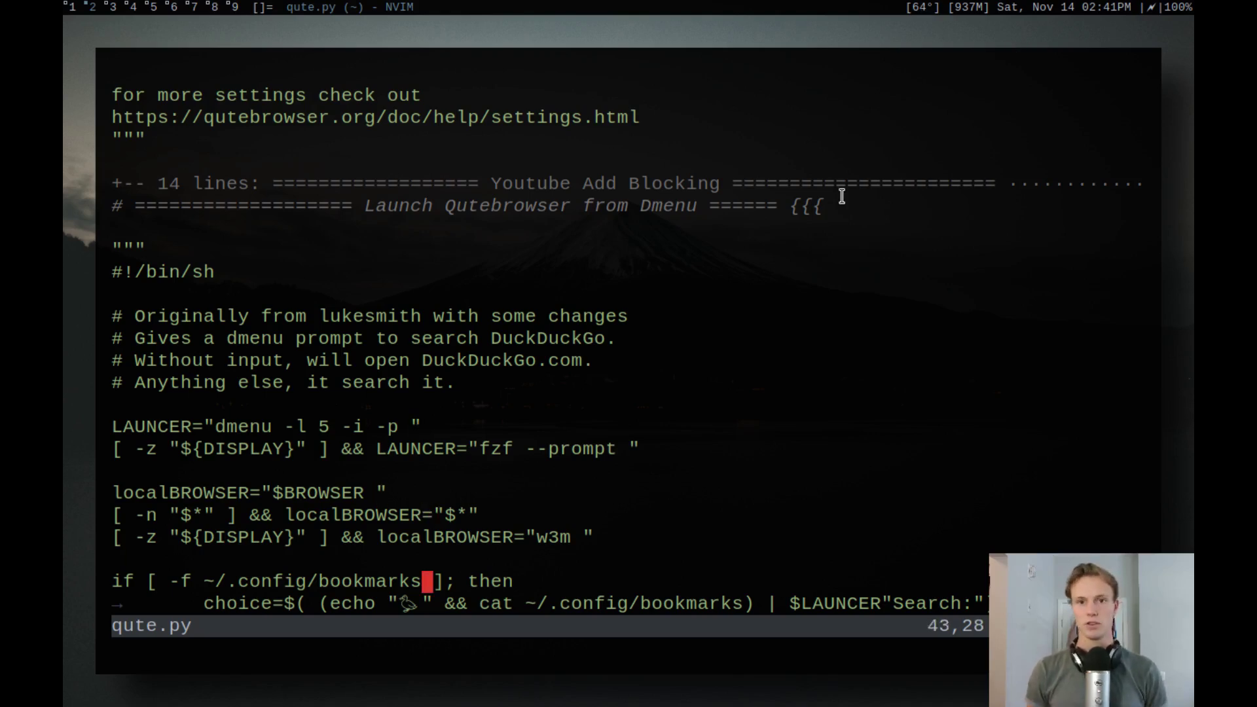
- Examine the dmenu launcher script from the LAUNCER definition through the ~/.config/bookmarks condition to the closing esac
key("j")
key("j")
key("j")
key("j")
key("j")
key("j")
key("j")
key("j")
key("j")
key("j")
key("j")
key("j")
key("j")
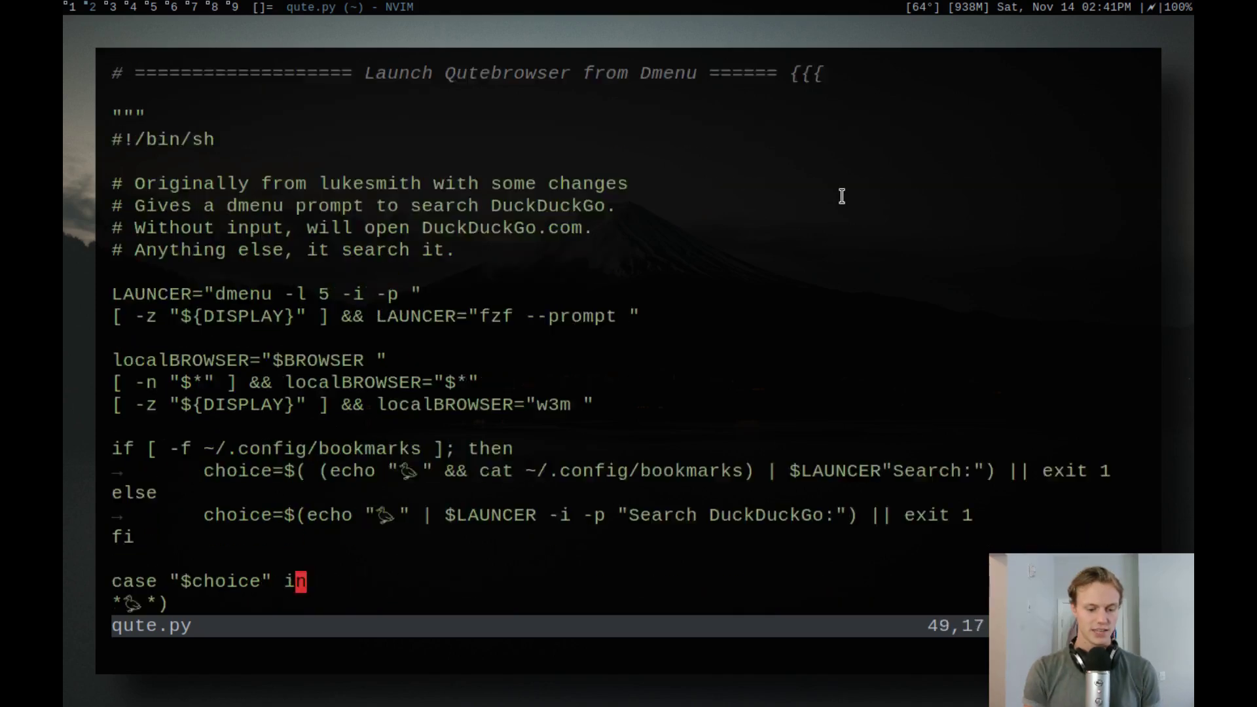
key("k")
key("k")
key("k")
key("k")
key("k")
key("k")
key("k")
key("k")
key("k")
key("k")
key("k")
key("k")
key("k")
key("k")
key("k")
key("k")
key("k")
key("k")
key("k")
key("k")
key("j")
key("j")
key("j")
key("j")
key("j")
key("k")
key("k")
key("j")
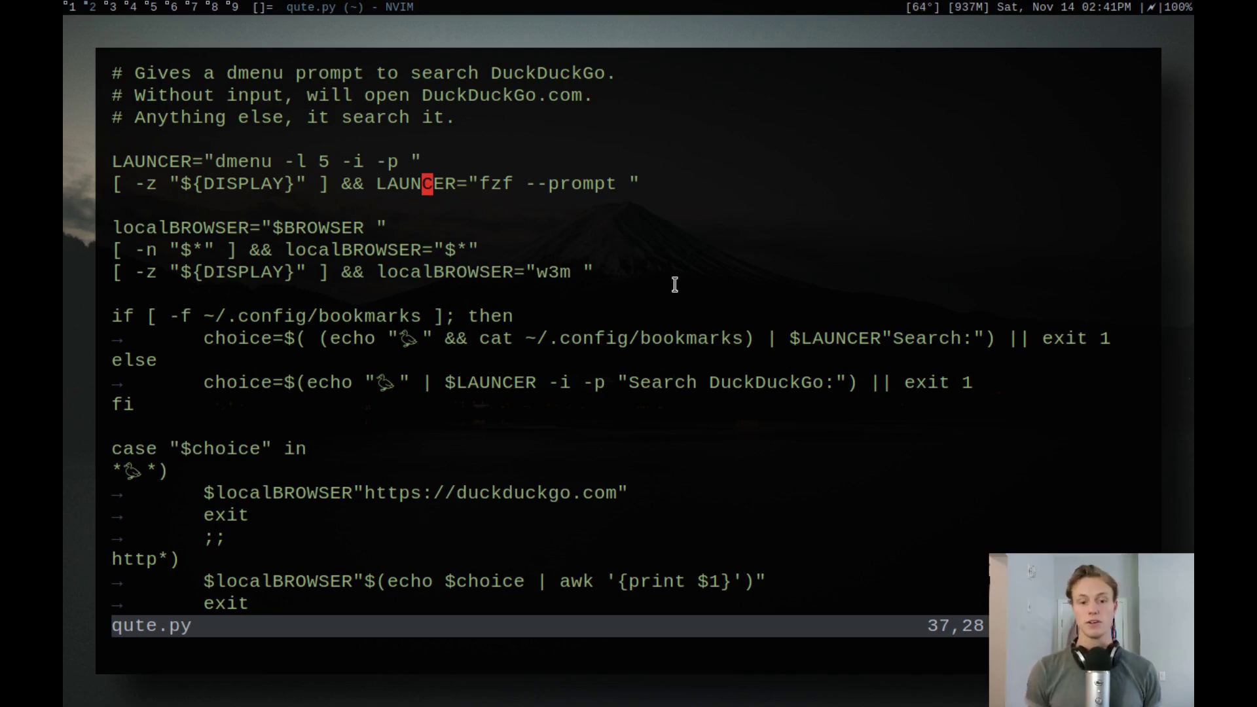
scroll(675, 284, "down", 3)
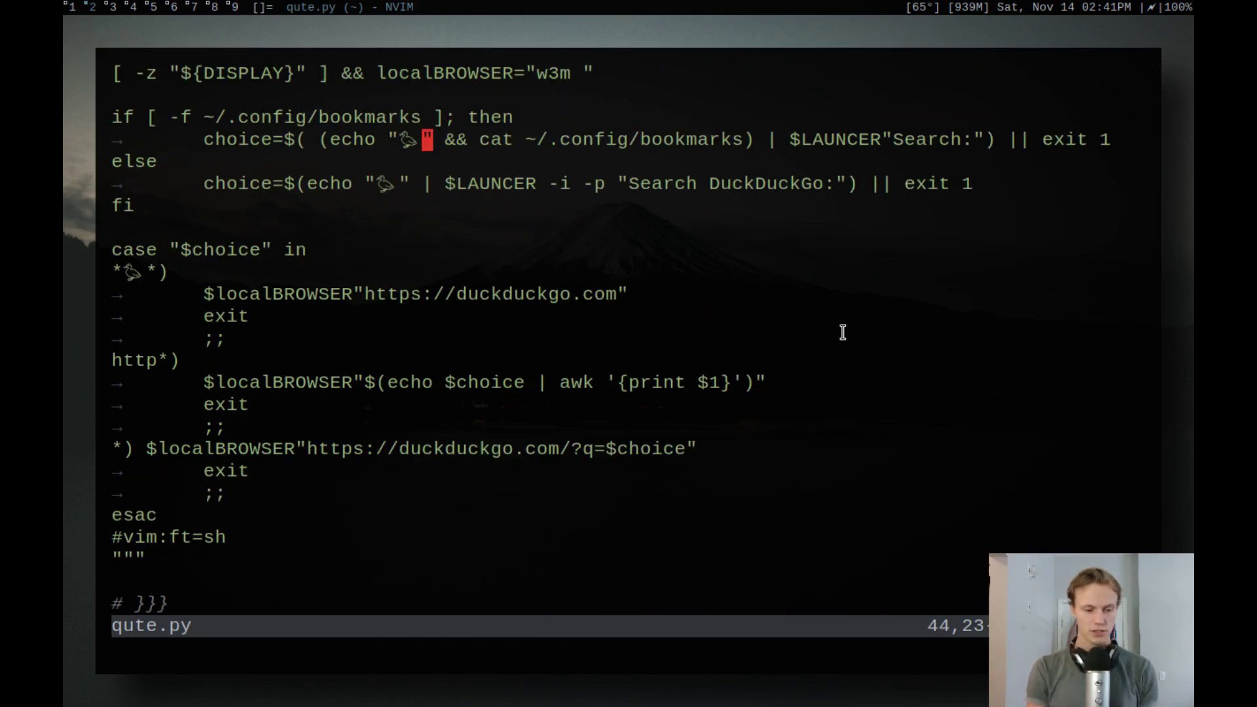
- Launch the dmenu Search prompt, browse its bookmark entries, and dismiss it without opening anything
key("super+s")
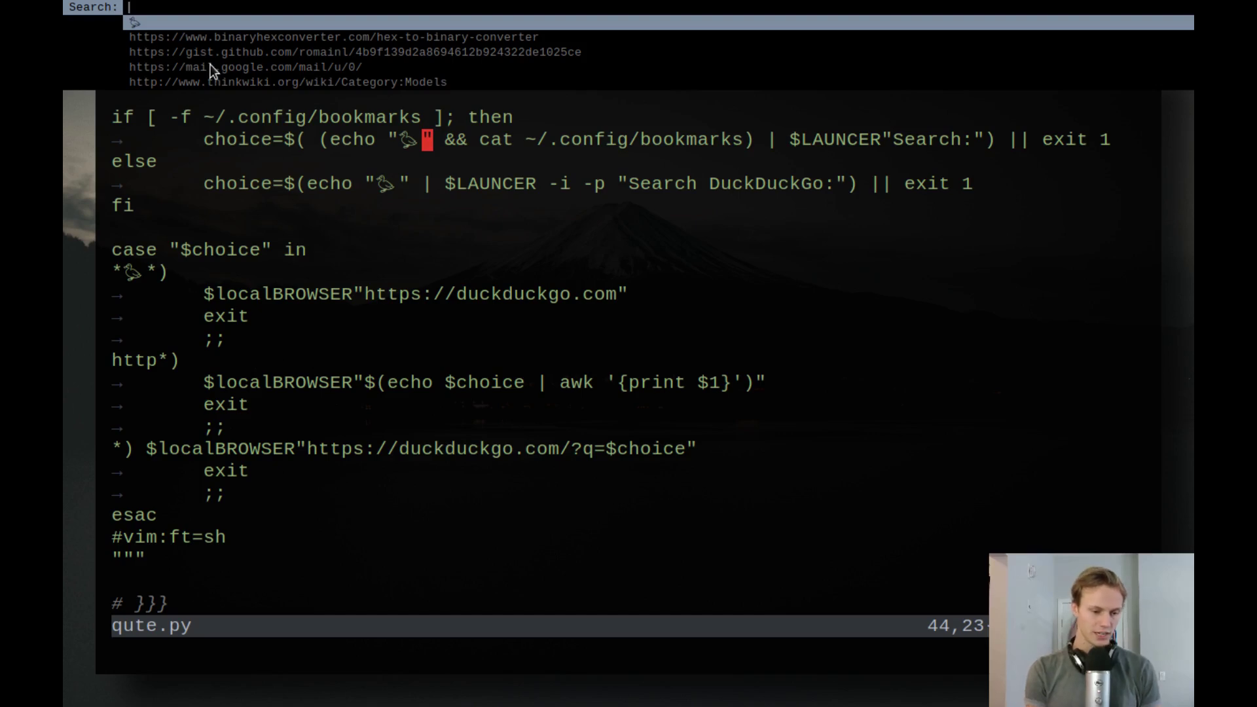
scroll(209, 64, "down", 6)
scroll(210, 64, "up", 6)
key("Down")
key("Down")
key("Up")
key("Up")
key("Down")
key("Down")
key("Down")
key("Down")
key("Down")
key("Down")
key("Down")
key("Up")
key("Up")
key("Up")
key("Up")
key("Escape")
key("j")
key("j")
key("j")
key("j")
key("j")
key("j")
key("j")
key("j")
key("j")
key("k")
key("k")
key("shift+v")
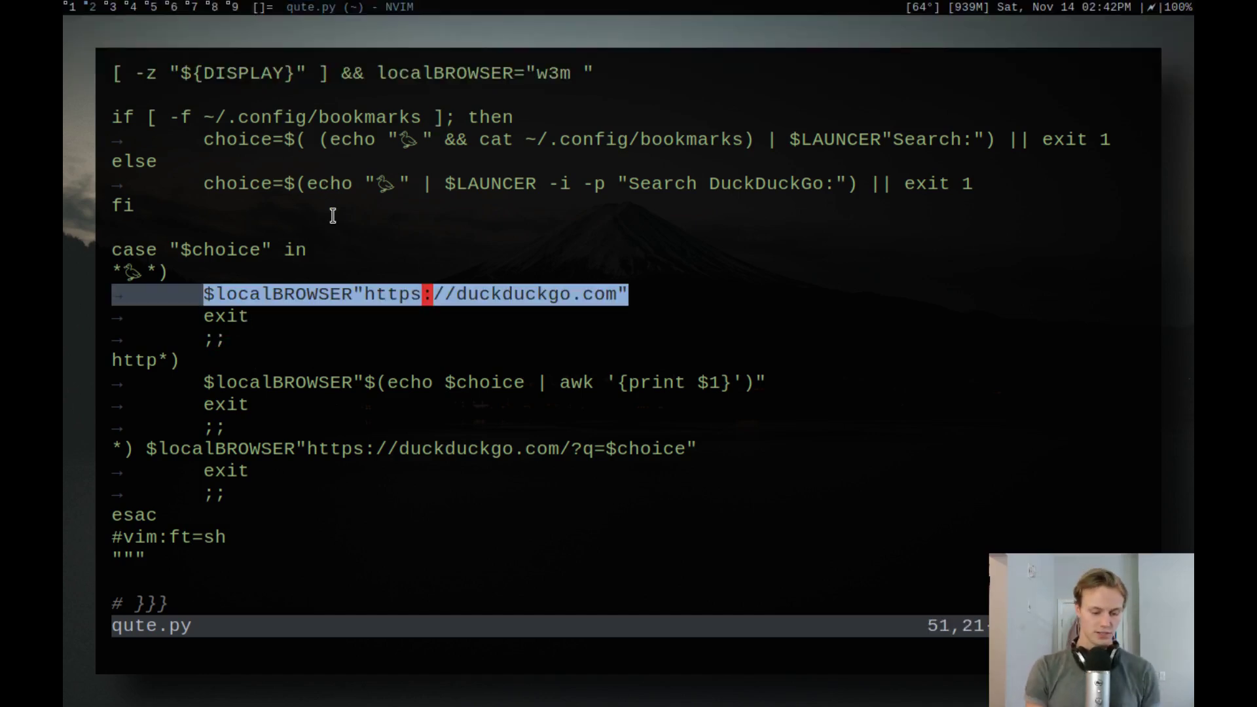
key("super+b")
key("Escape")
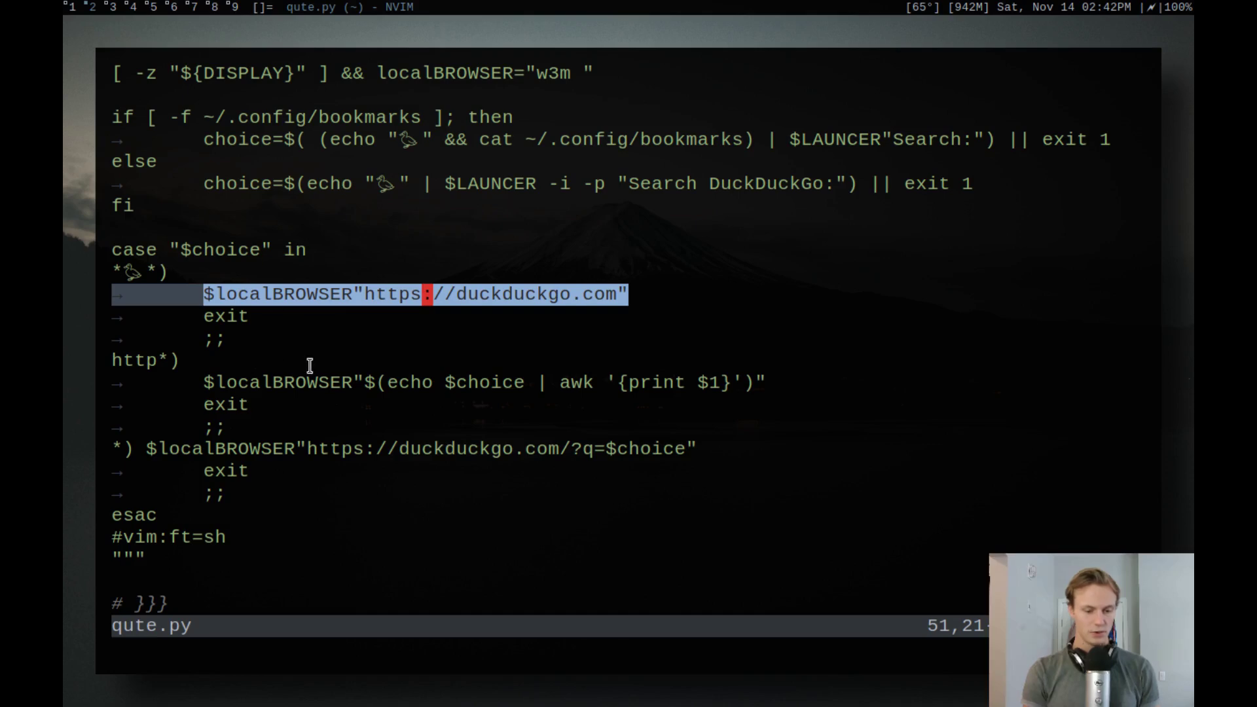
key("Escape")
key("l")
key("l")
key("l")
key("l")
key("l")
key("l")
key("l")
key("l")
key("l")
key("l")
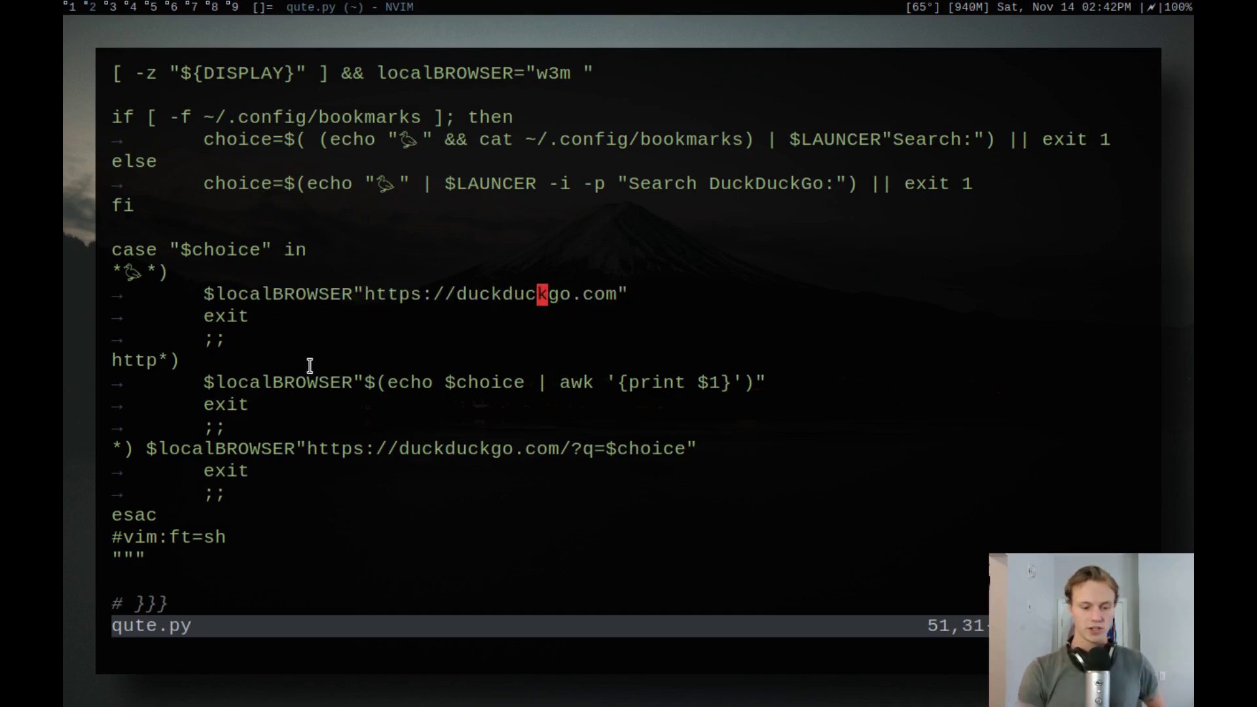
key("h")
key("h")
key("h")
key("h")
key("h")
key("h")
key("h")
key("h")
key("h")
key("l")
key("l")
key("l")
key("l")
key("l")
key("l")
key("l")
key("l")
key("l")
key("l")
key("l")
- Examine the http* case with its awk command and the default case that queries duckduckgo.com with $choice
key("j")
key("j")
key("j")
key("j")
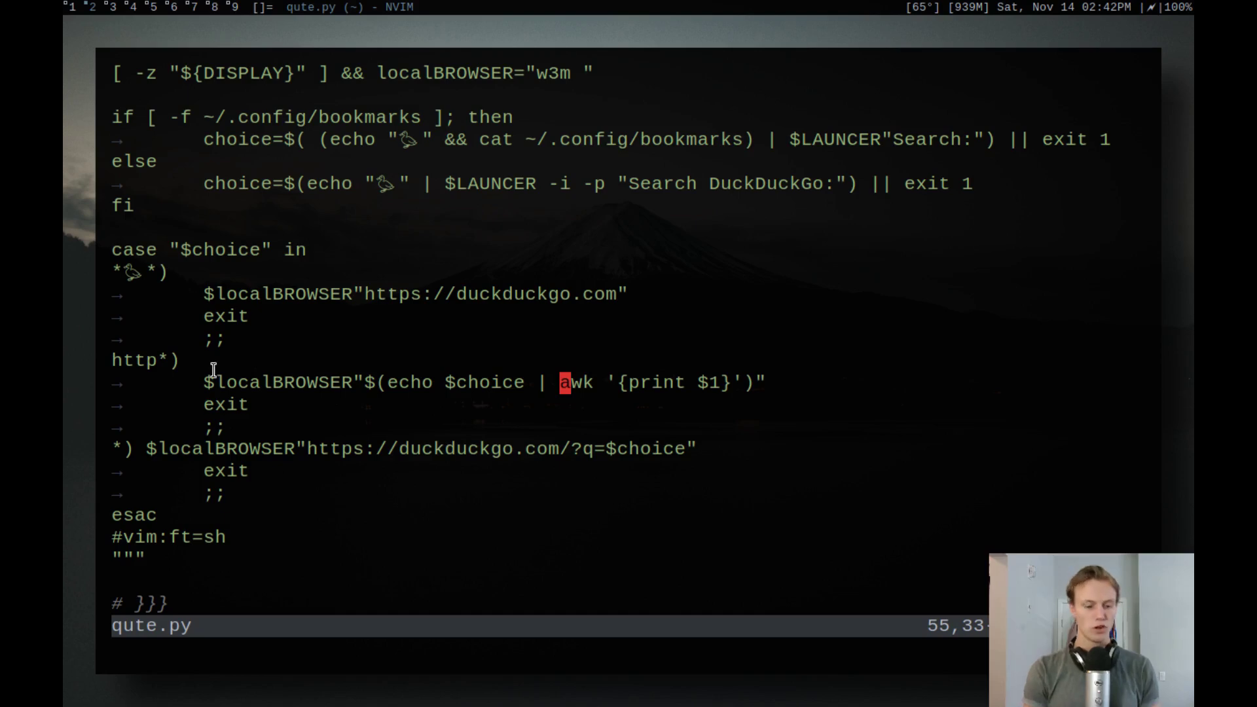
key("j")
key("j")
key("j")
key("h")
key("h")
key("h")
key("h")
key("h")
key("h")
key("h")
key("h")
key("h")
key("h")
key("h")
key("h")
key("h")
key("h")
key("h")
key("h")
key("h")
key("h")
key("h")
key("h")
key("h")
key("h")
key("h")
key("h")
key("h")
key("l")
key("l")
key("l")
key("l")
key("l")
key("l")
key("l")
key("l")
key("l")
key("l")
key("l")
key("l")
key("l")
key("l")
key("l")
key("l")
key("l")
key("l")
key("l")
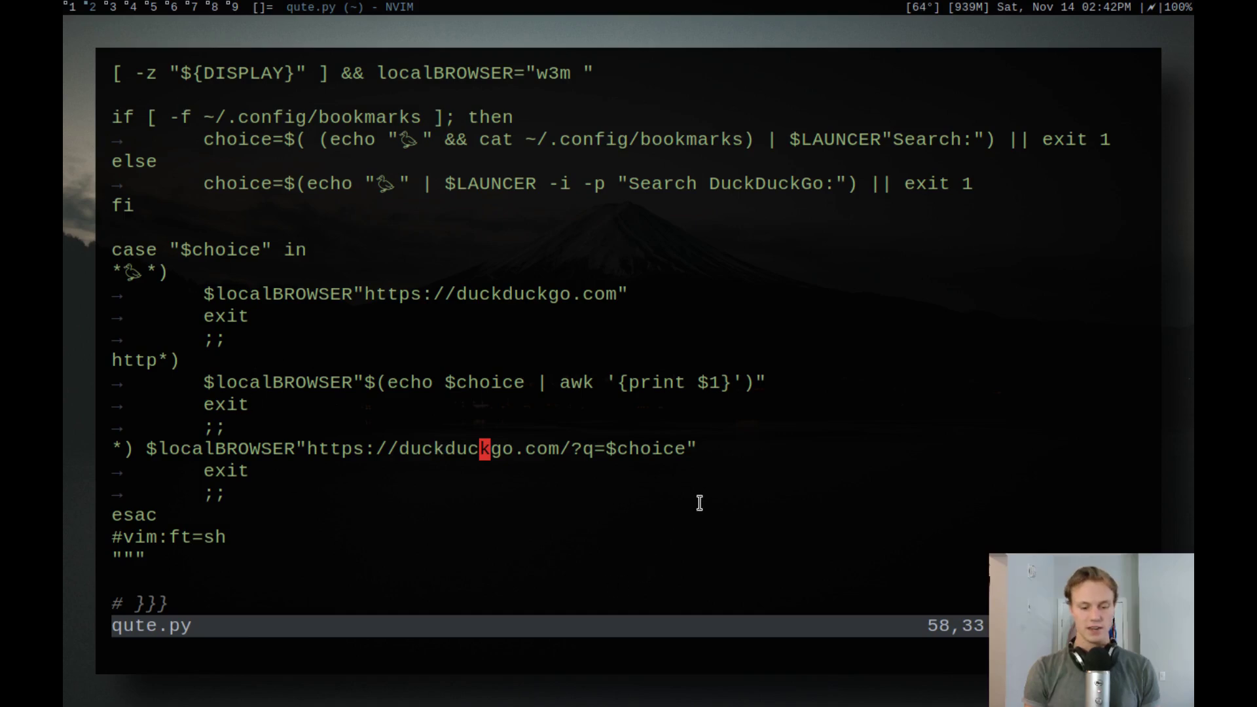
- Fold the Launch Qutebrowser from Dmenu section and go to the config.bind line under Special Format Yanking
key("z")
key("c")
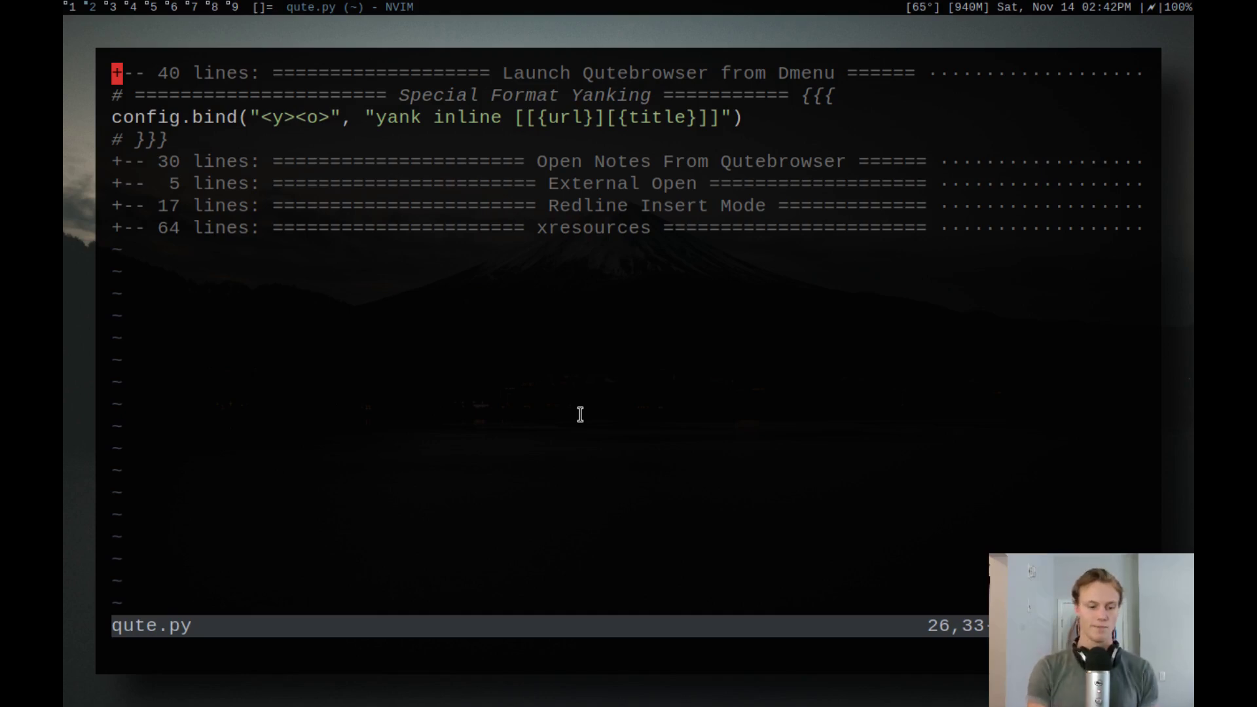
key("j")
key("j")
key("y")
key("y")
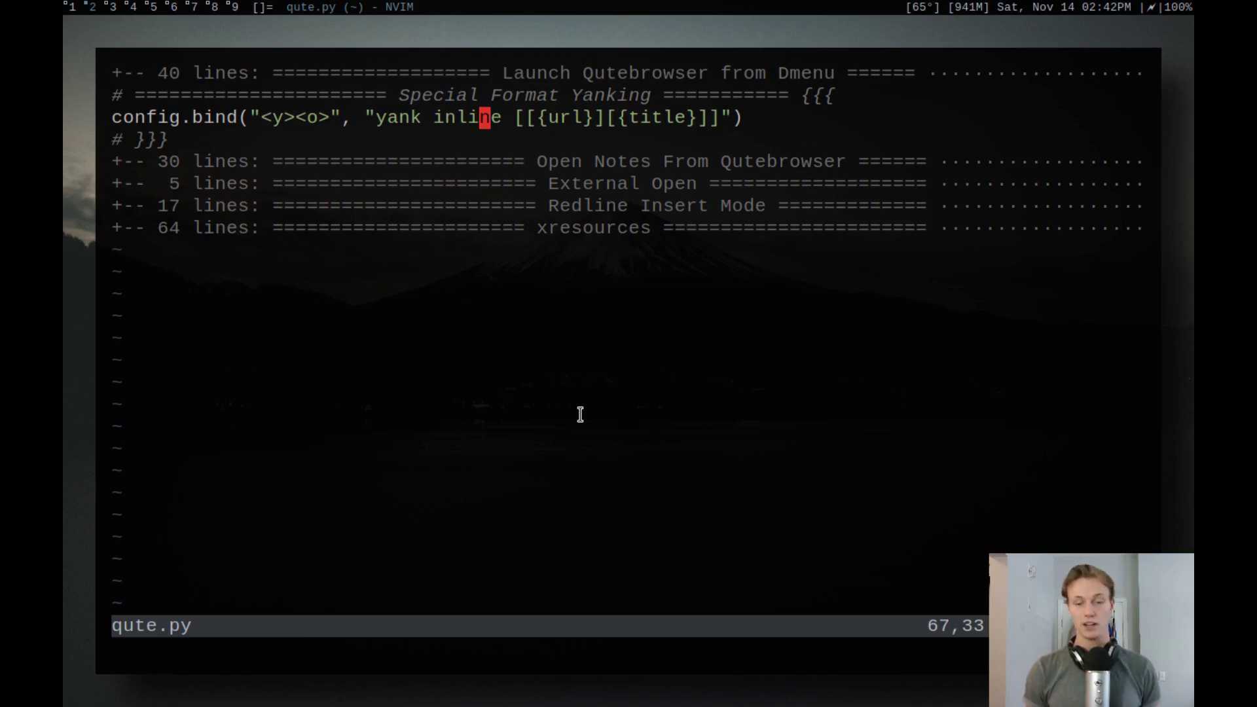
- Examine the <y><o> binding's yank inline command, including its {url} and {title} placeholders
key("l")
key("l")
key("l")
key("l")
key("l")
key("l")
key("l")
key("h")
key("h")
key("h")
key("h")
key("shift+v")
key("l")
key("l")
key("l")
key("l")
key("l")
key("l")
key("l")
key("l")
key("l")
key("l")
key("l")
key("Escape")
key("l")
key("l")
key("l")
key("l")
key("l")
key("l")
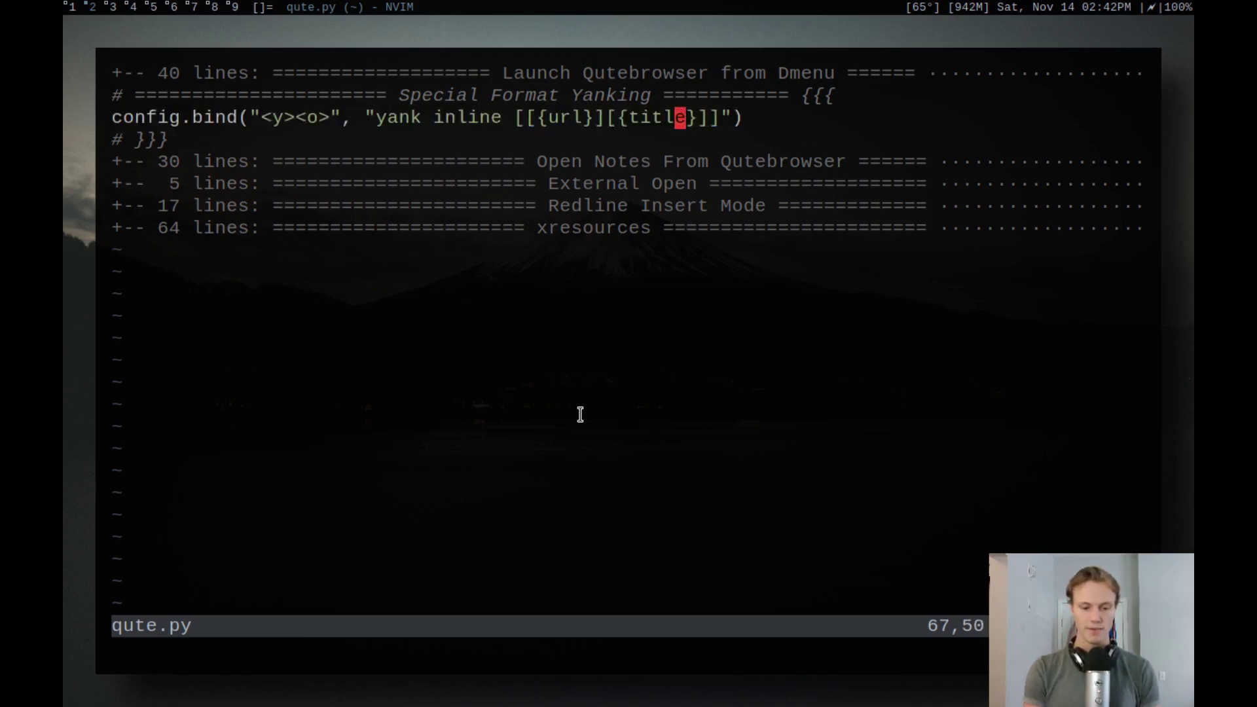
key("h")
key("h")
key("h")
key("h")
key("h")
key("h")
key("h")
key("h")
key("h")
key("h")
key("h")
key("h")
key("h")
key("h")
key("h")
key("h")
key("h")
- Highlight part of the [[{url}][{title}]] format in the yank binding, clear the selection, and check its matching brackets
key("h")
key("h")
key("h")
key("h")
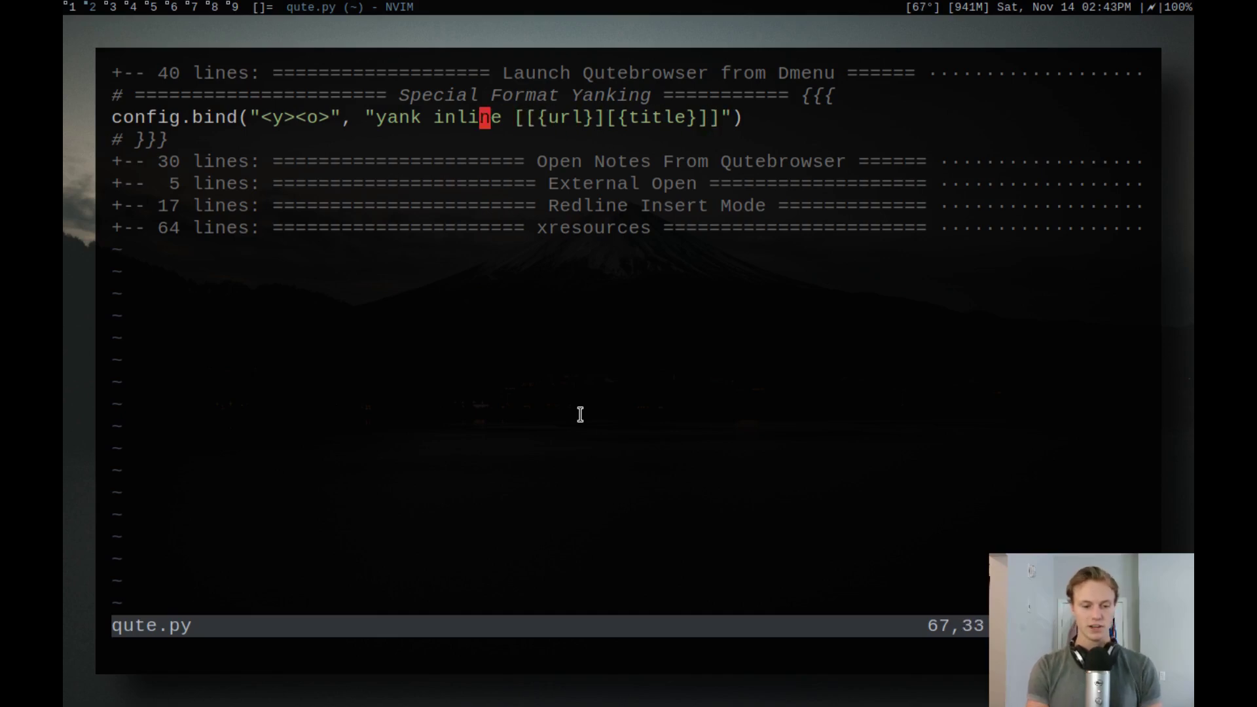
key("h")
key("h")
key("h")
key("h")
key("h")
key("h")
key("h")
key("l")
key("l")
key("l")
key("l")
key("l")
key("l")
key("l")
key("l")
key("l")
key("l")
key("l")
key("l")
key("l")
key("v")
key("l")
key("l")
key("l")
key("l")
key("l")
key("h")
key("h")
key("h")
key("h")
key("h")
key("h")
key("Escape")
key("l")
key("percent")
- Examine the link format in the yank binding from its outer opening bracket to its outer closing bracket
key("l")
key("percent")
key("h")
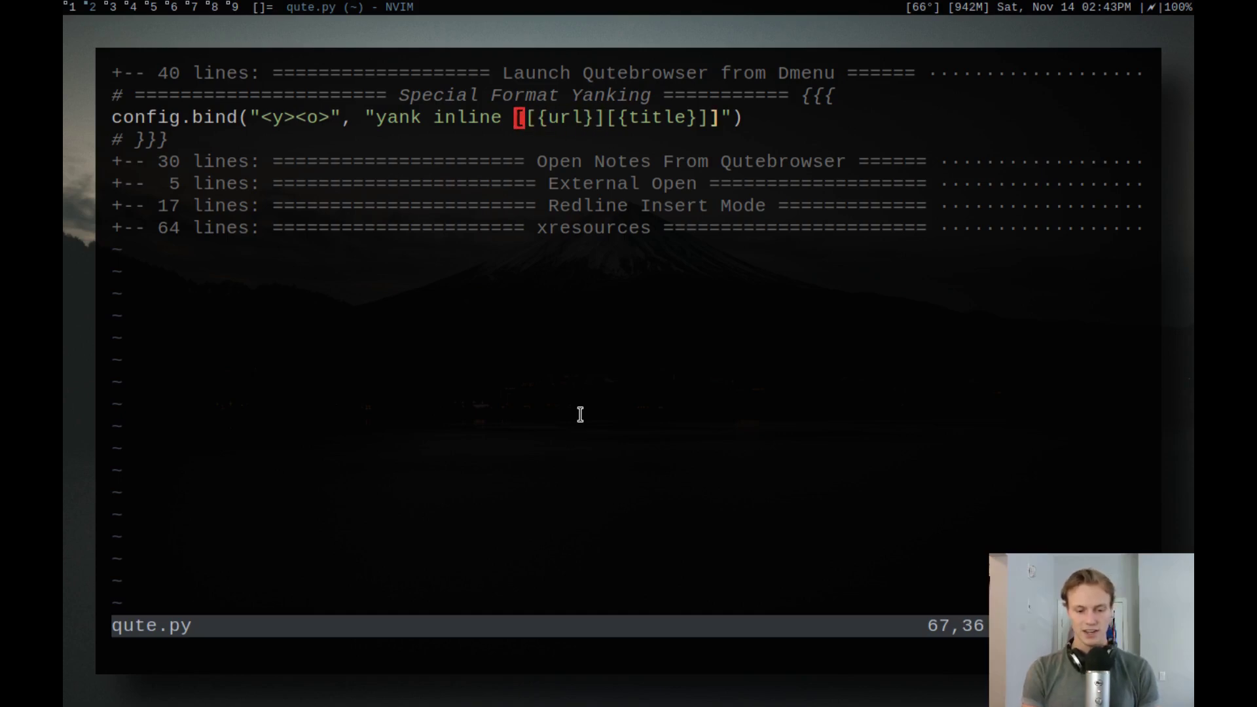
key("l")
key("l")
key("l")
key("l")
key("l")
key("l")
key("l")
key("l")
key("l")
key("l")
key("l")
key("l")
key("l")
key("l")
key("l")
key("l")
key("l")
key("l")
key("h")
key("h")
key("h")
key("h")
key("h")
key("h")
key("h")
key("h")
key("h")
key("h")
key("l")
key("l")
key("l")
key("h")
key("h")
key("h")
key("l")
key("l")
key("l")
key("l")
key("l")
key("l")
key("l")
key("l")
key("l")
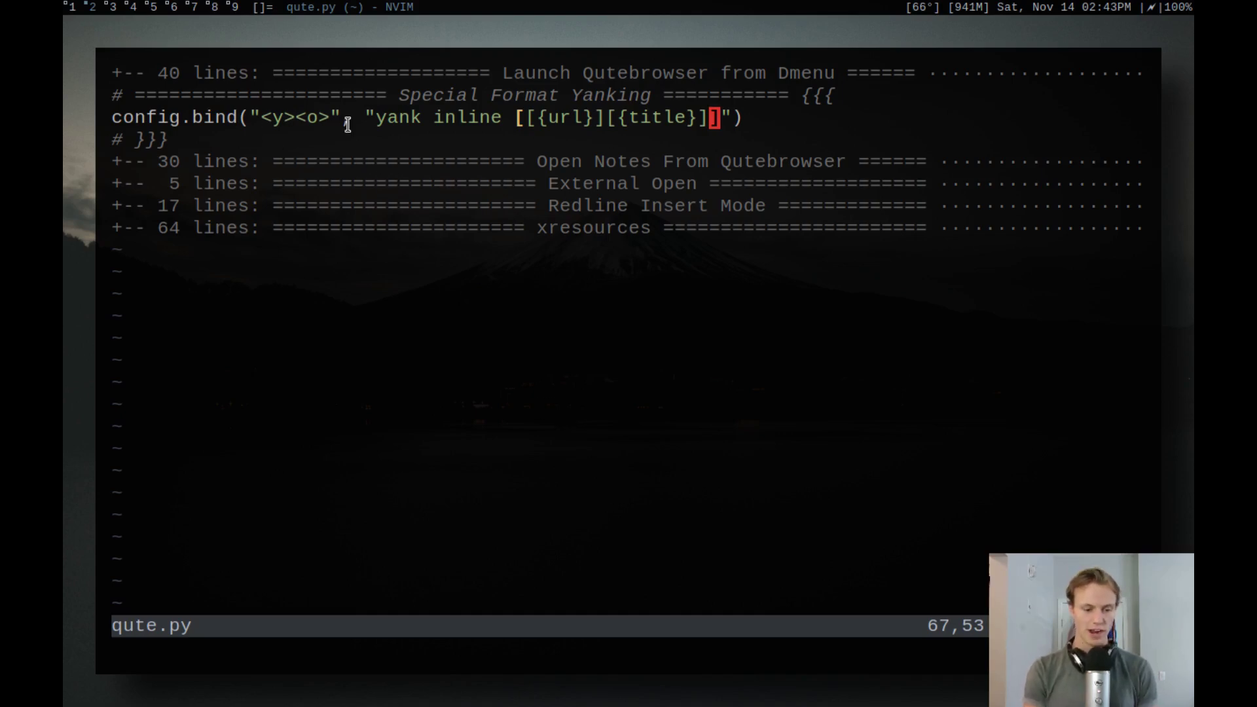
- Switch to qutebrowser, yank the suckless.org e.V. page as an inline org link, and check it in the clipboard history
key("super+1")
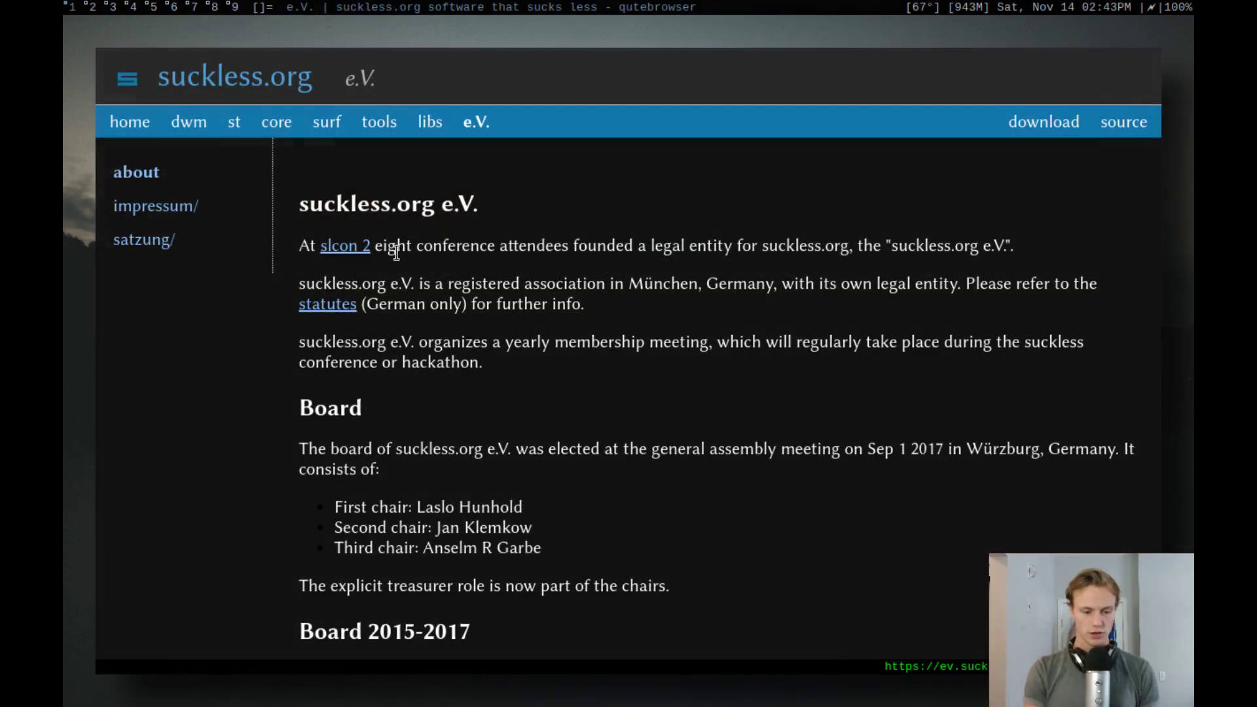
key("y")
key("o")
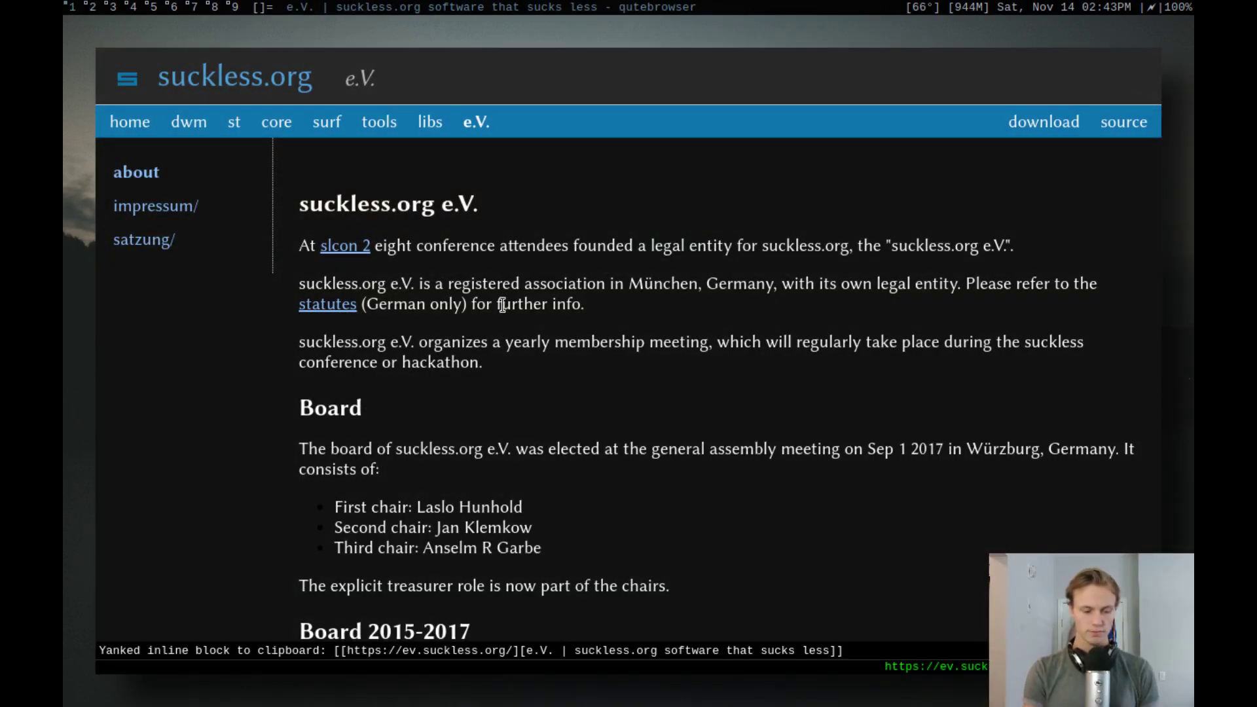
key("super+v")
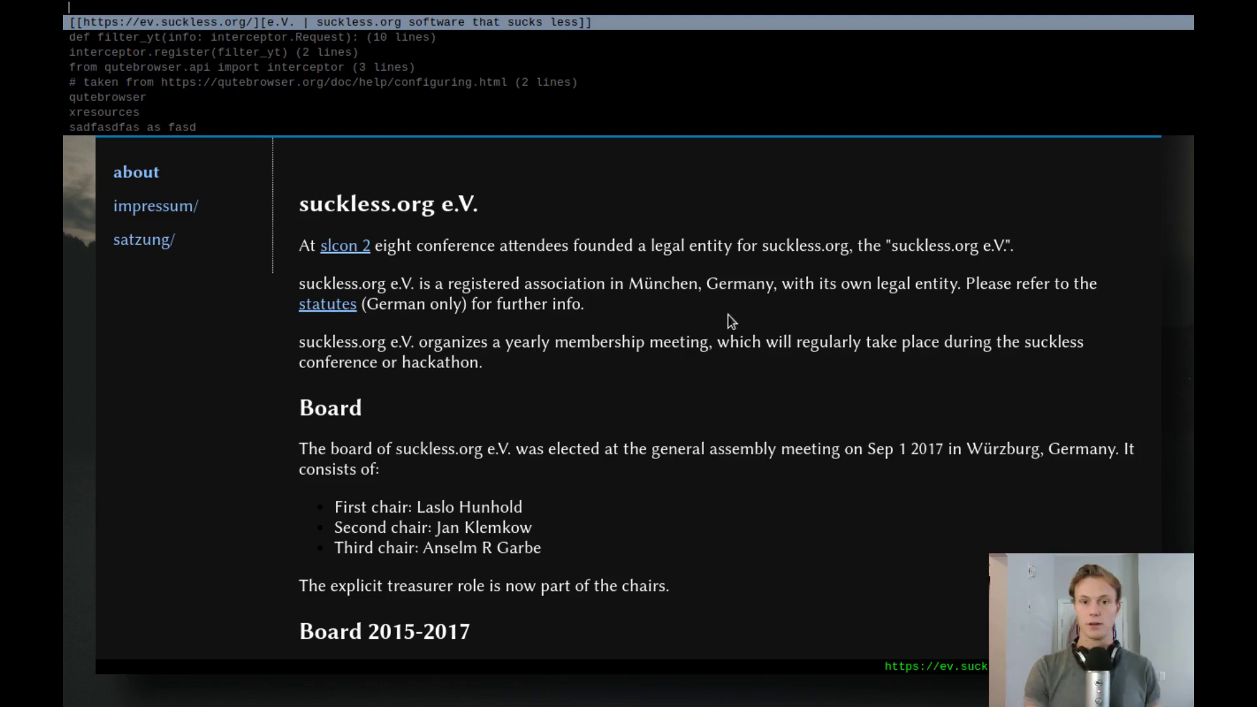
key("Escape")
- Open a new terminal beside qutebrowser and start the file tmp.org in Neovim with the e command
key("super+Return")
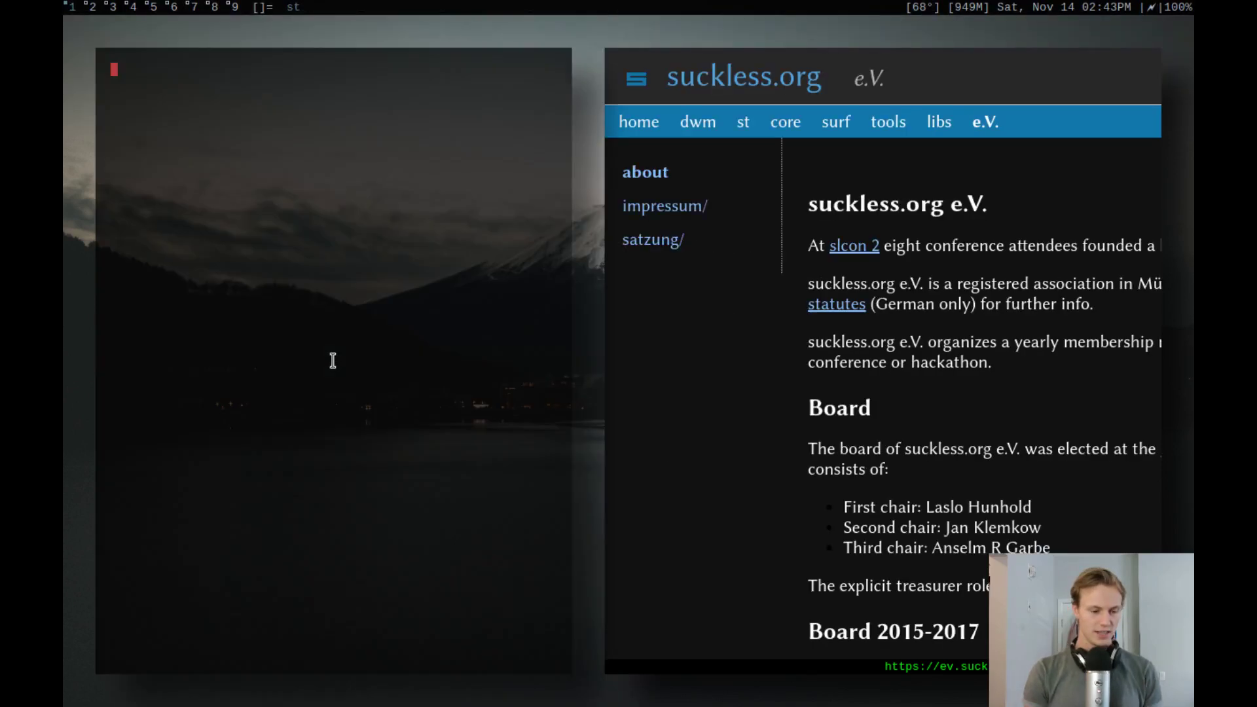
type("e tmp")
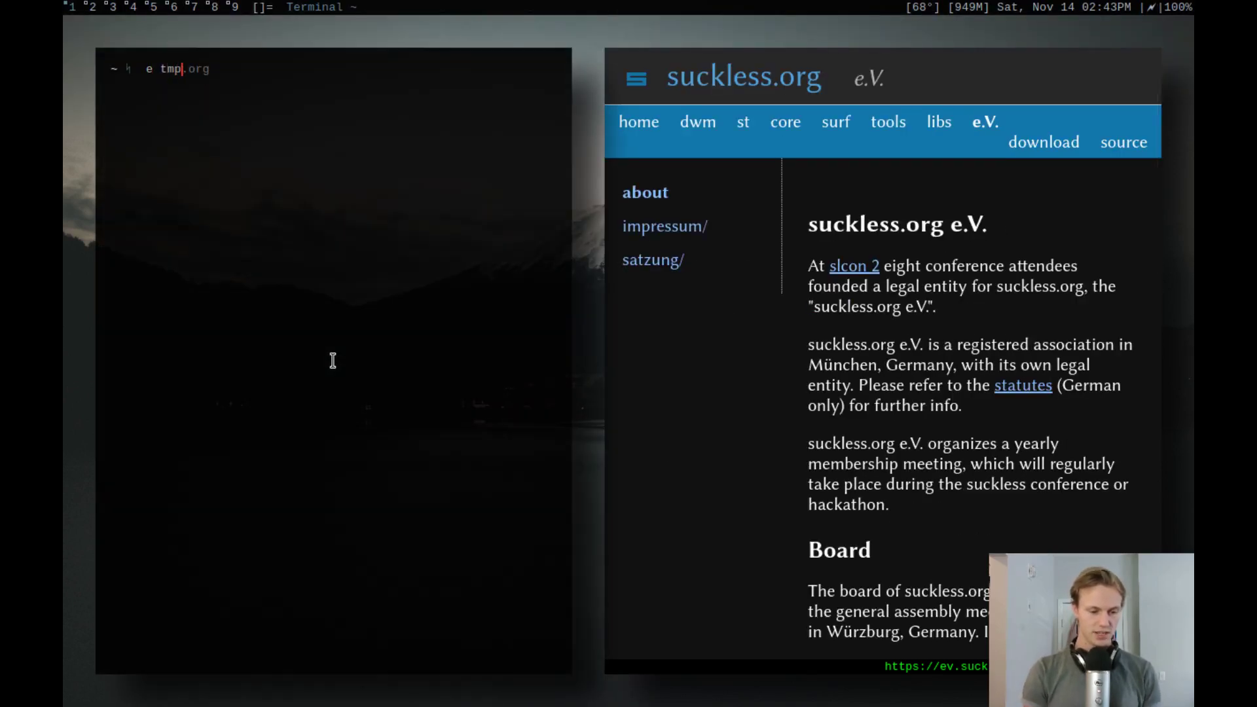
type(".org")
key("Return")
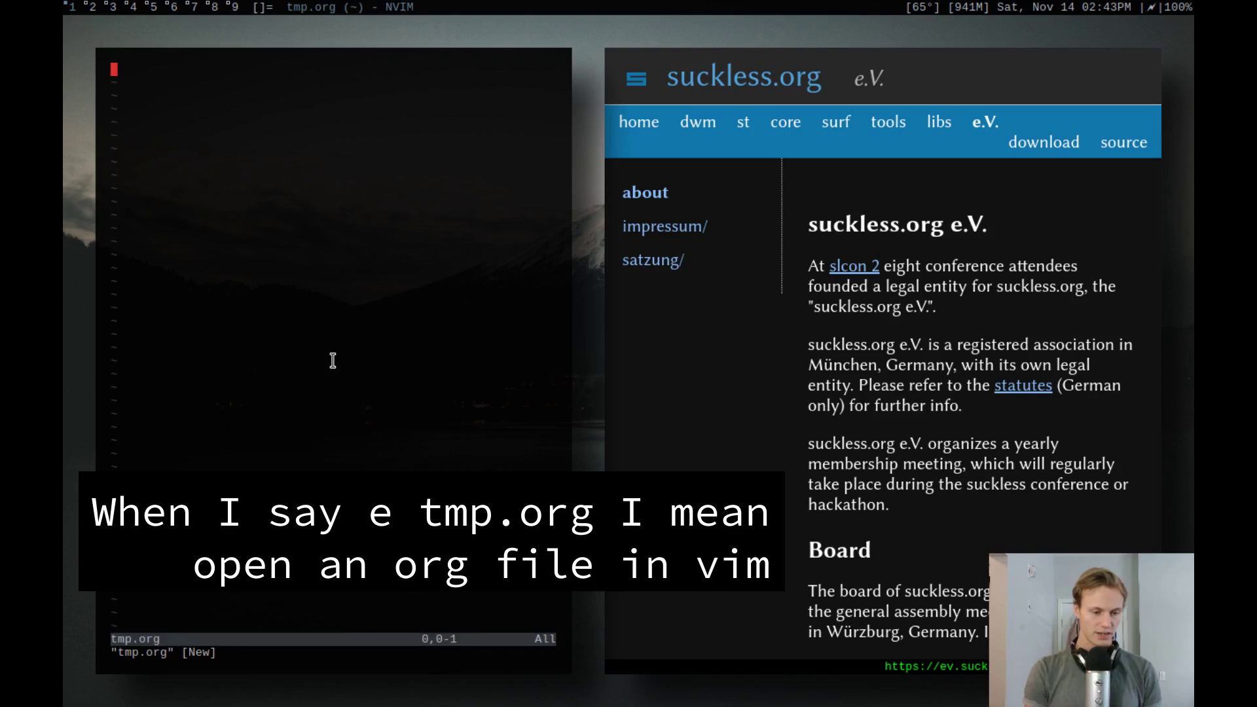
- Paste the yanked suckless.org e.V. link into tmp.org and set conceallevel to 0 to reveal its full markup
key("p")
key("h")
key("y")
key("o")
key("c")
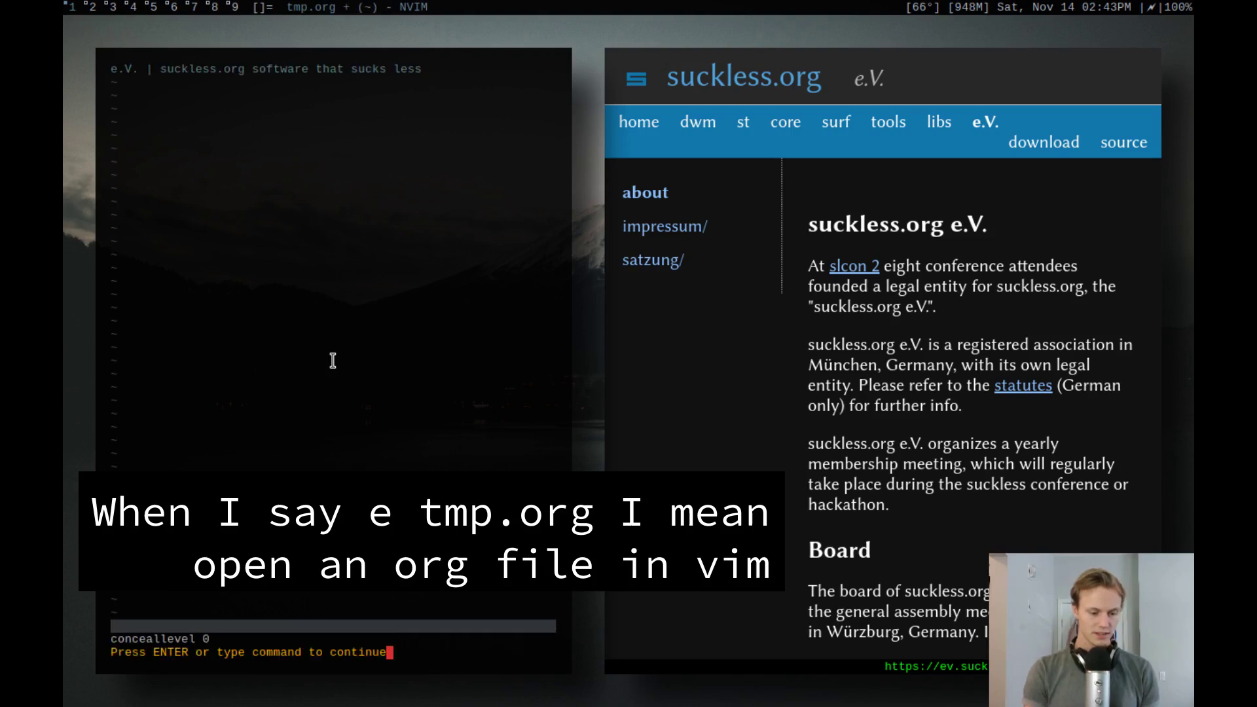
key("Return")
- Inspect the pasted link's raw org markup from the line's start, and turn link concealing back on
key("h")
key("h")
key("h")
key("h")
key("h")
key("h")
key("h")
key("h")
key("h")
key("h")
key("h")
key("h")
key("h")
key("h")
key("h")
key("0")
key("l")
key("l")
key("l")
key("l")
key("l")
key("l")
key("l")
key("l")
key("l")
key("l")
key("l")
key("l")
key("l")
key("l")
key("l")
key("l")
key("l")
key("l")
key("l")
key("l")
key("l")
key("l")
key("l")
key("l")
key("l")
key("l")
key("l")
key("l")
key("l")
key("l")
key("l")
key("y")
key("o")
key("c")
key("Return")
key("h")
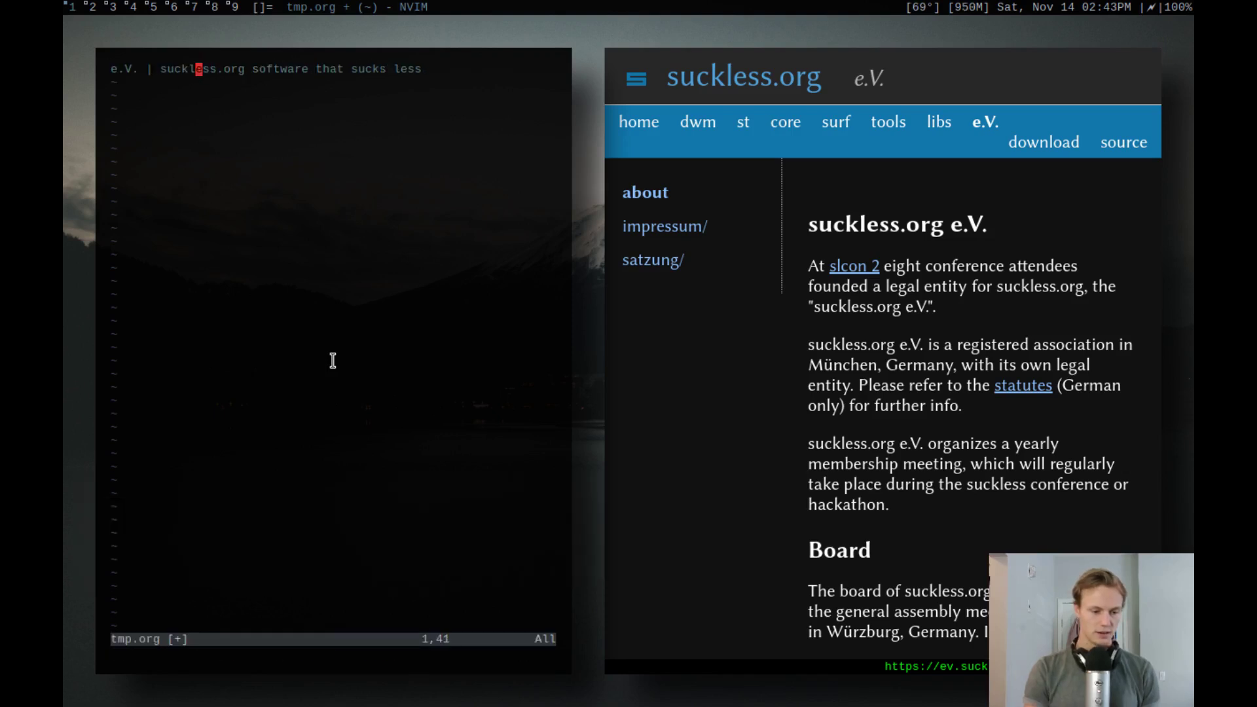
- Return to the start of the pasted link and save tmp.org
key("b")
key("b")
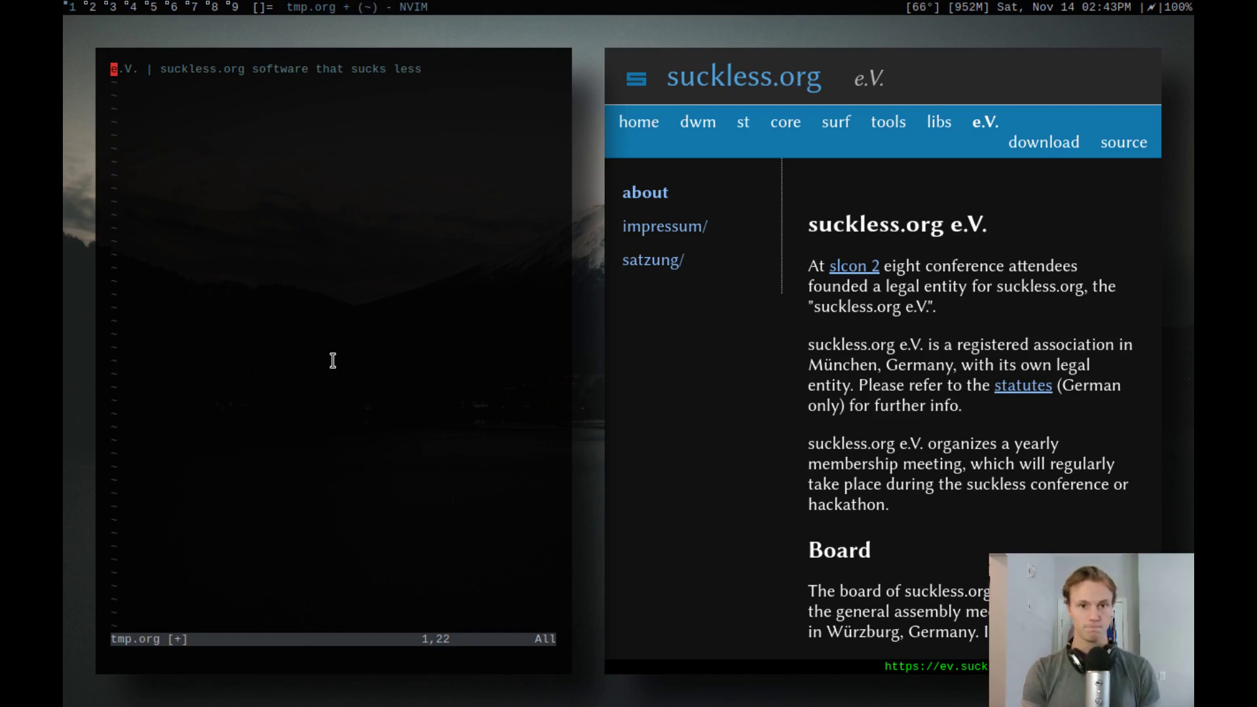
type(":w")
key("Return")
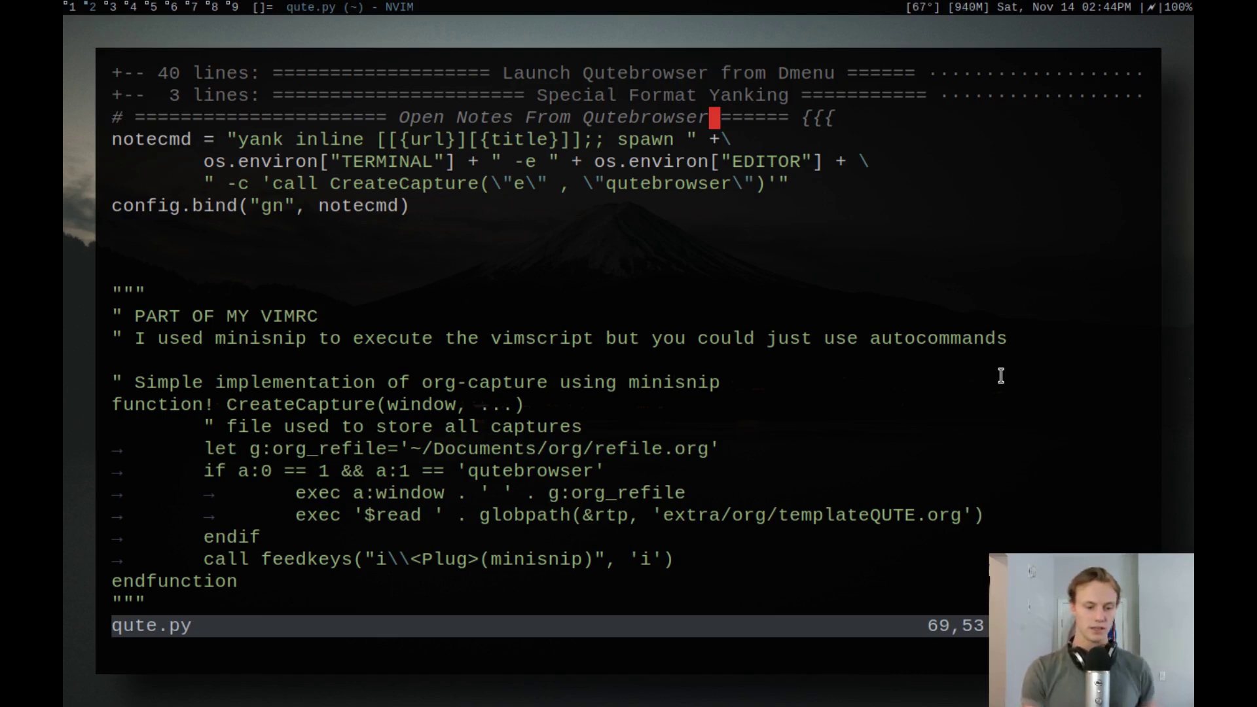
- Examine the yank inline [[{url}][{title}]] and spawn parts of notecmd in qute.py's Open Notes From Qutebrowser section
key("j")
key("h")
key("h")
key("h")
key("h")
key("h")
key("h")
key("h")
key("h")
key("h")
key("h")
key("h")
key("h")
key("h")
key("h")
key("h")
key("h")
key("h")
key("h")
key("h")
key("h")
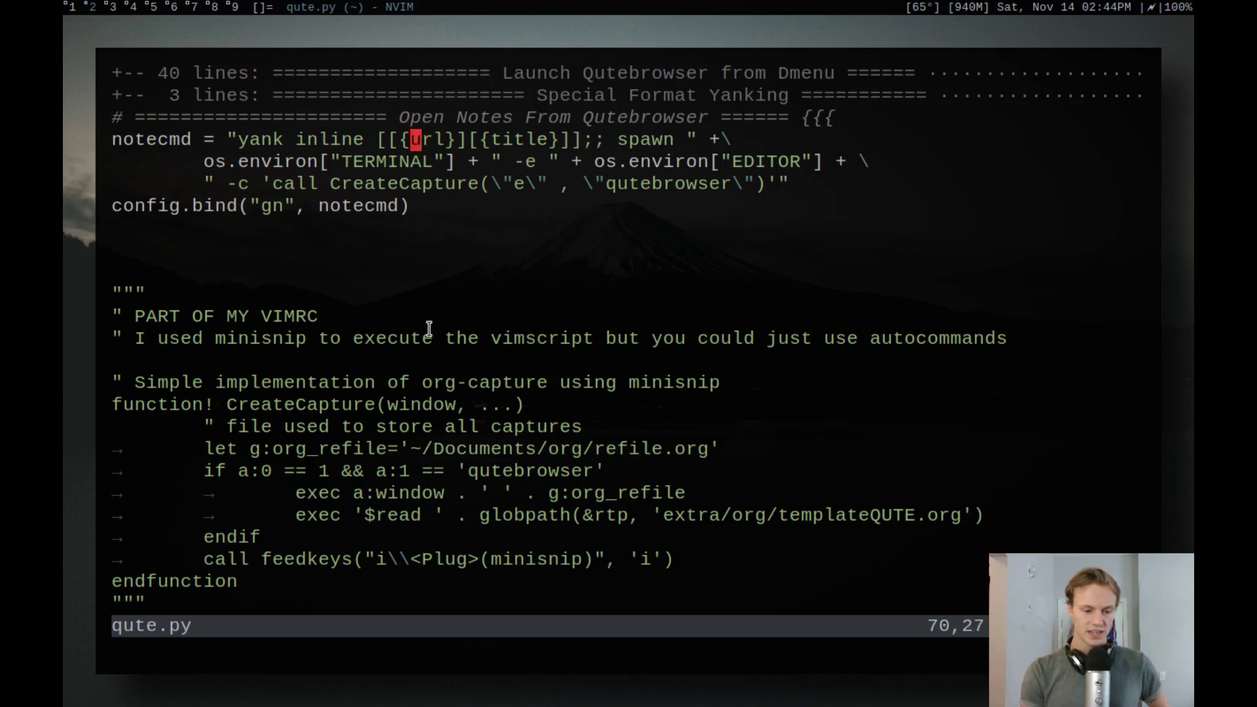
key("h")
key("h")
key("h")
key("h")
key("h")
key("h")
key("h")
key("h")
key("h")
key("h")
key("h")
key("h")
key("l")
key("l")
key("l")
key("h")
key("h")
key("h")
key("h")
key("h")
key("l")
key("l")
key("l")
key("l")
key("l")
key("l")
key("l")
key("l")
key("l")
key("l")
key("h")
key("h")
key("h")
key("h")
key("h")
key("h")
key("h")
key("h")
key("l")
key("l")
key("l")
key("l")
key("l")
key("l")
key("l")
key("l")
key("l")
key("l")
key("l")
key("l")
key("l")
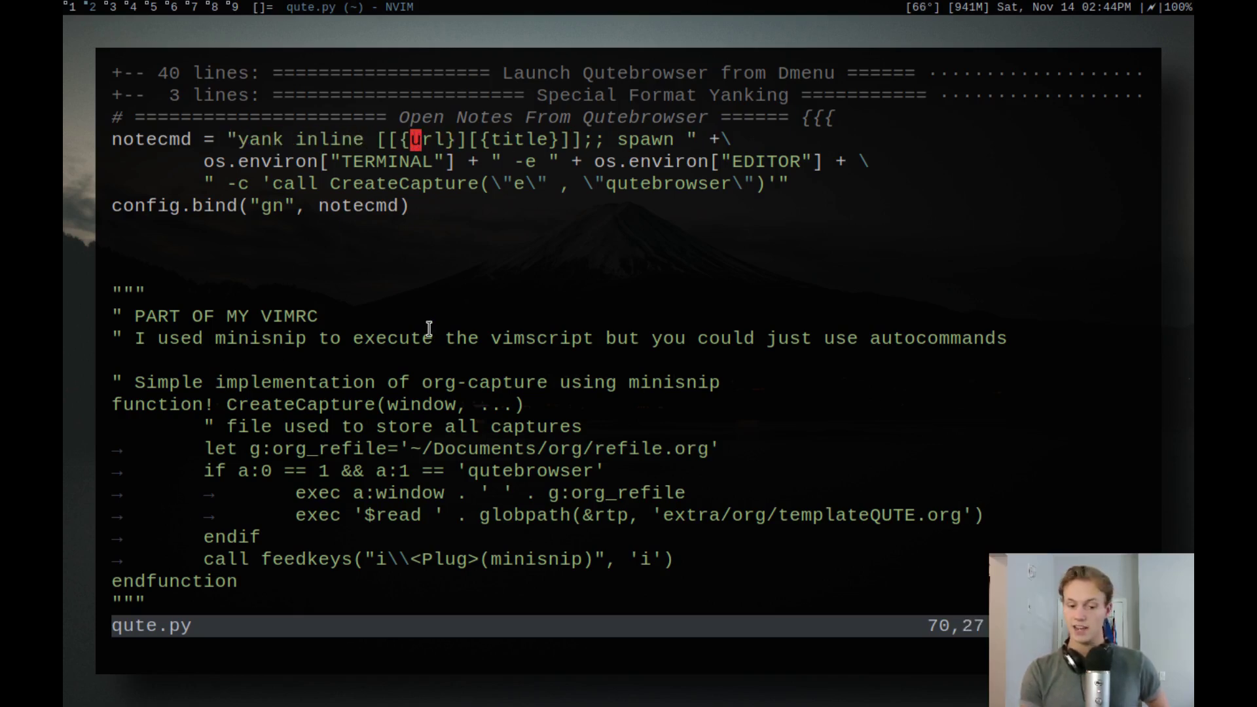
- Examine how notecmd launches the TERMINAL and EDITOR environment variables with the -e option
key("l")
key("l")
key("l")
key("l")
key("l")
key("l")
key("l")
key("l")
key("l")
key("l")
key("l")
key("l")
key("l")
key("l")
key("l")
key("l")
key("l")
key("l")
key("l")
key("l")
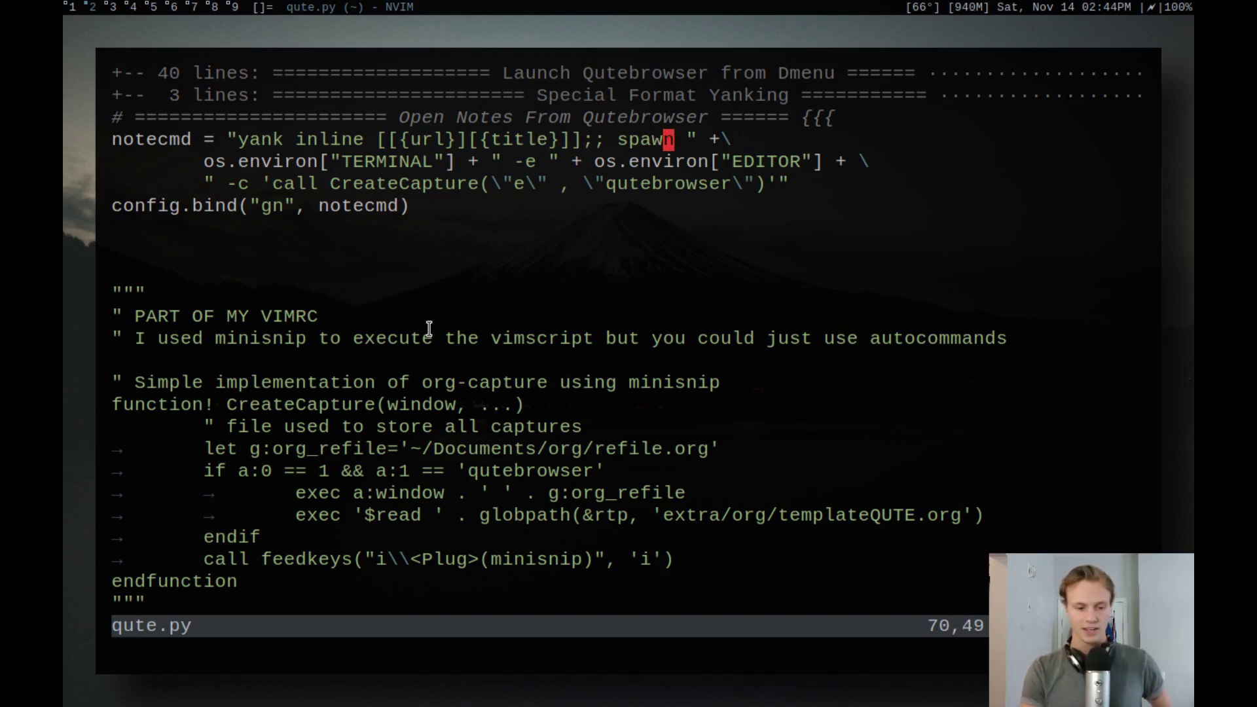
key("h")
key("h")
key("h")
key("h")
key("h")
key("j")
key("h")
key("h")
key("h")
key("h")
key("h")
key("h")
key("h")
key("h")
key("h")
key("h")
key("h")
key("h")
key("l")
key("l")
key("l")
key("l")
key("l")
key("l")
key("l")
key("l")
key("l")
key("l")
key("l")
key("l")
key("l")
key("l")
key("l")
key("l")
key("l")
key("l")
key("l")
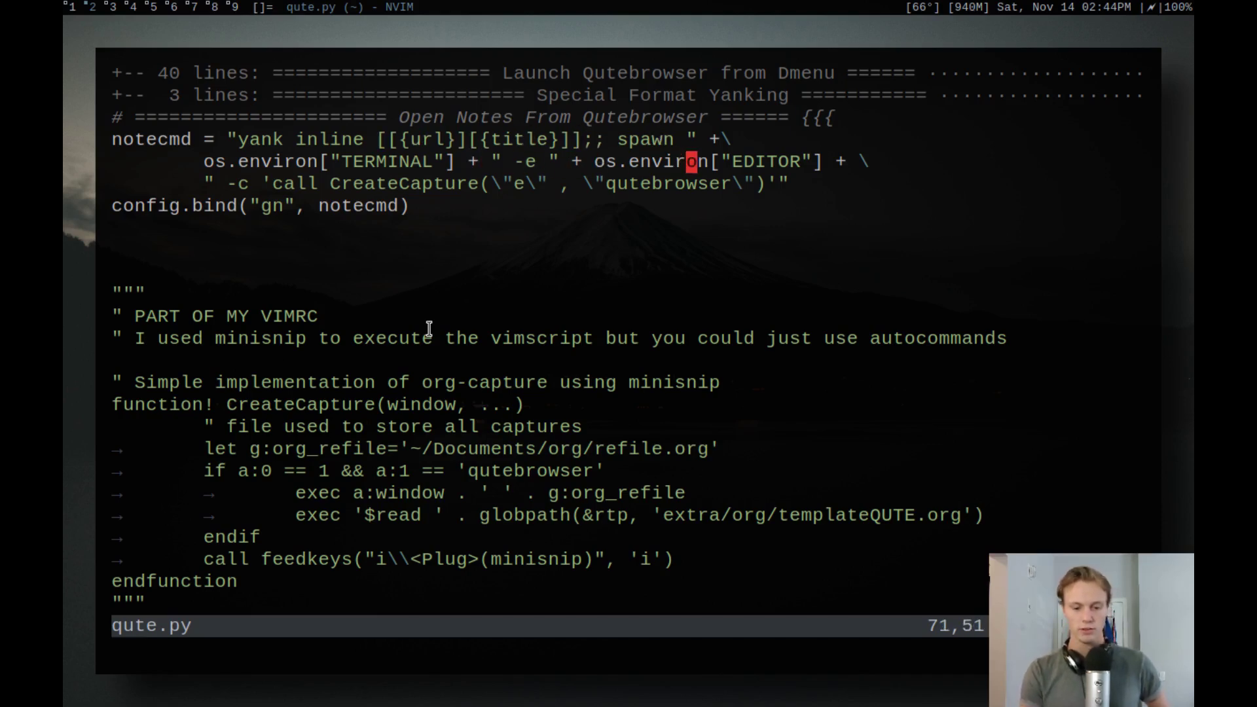
key("l")
key("l")
key("l")
key("l")
key("l")
key("l")
key("l")
key("l")
key("l")
key("l")
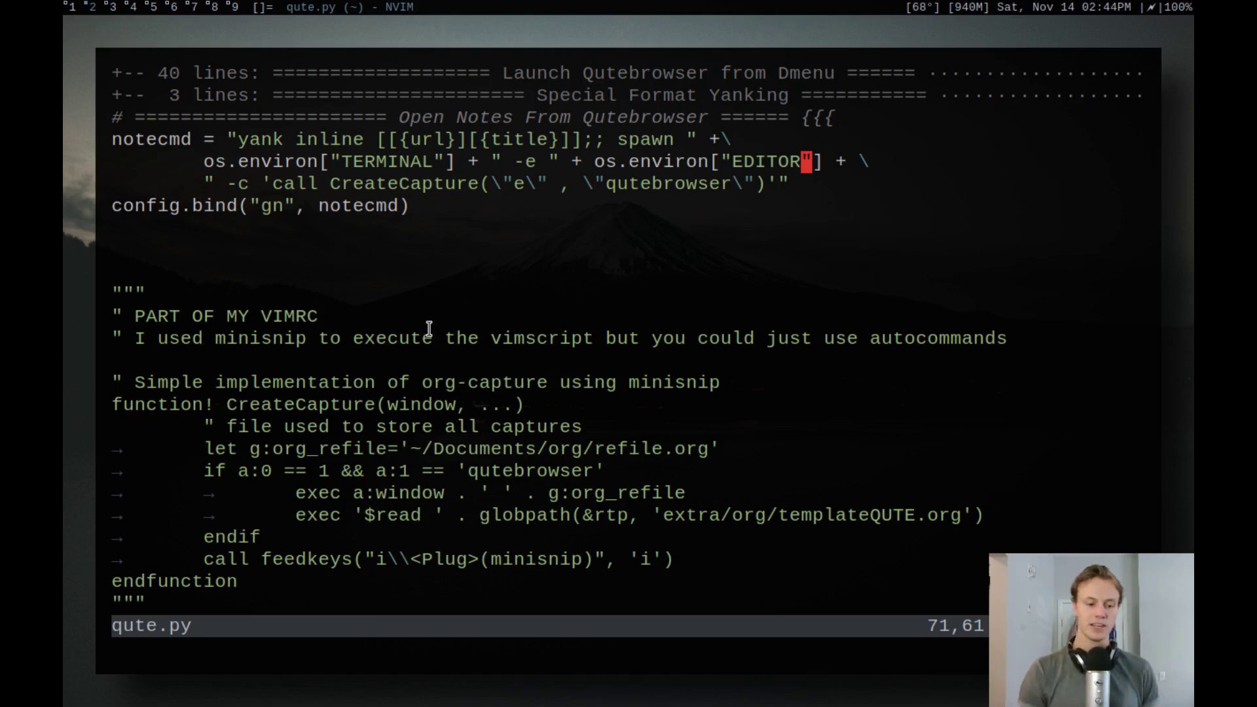
- Highlight the CreateCapture call with its "e" and "qutebrowser" arguments in notecmd, clear the selection, and look over the call
key("j")
key("h")
key("h")
key("h")
key("h")
key("h")
key("h")
key("h")
key("h")
key("h")
key("h")
key("h")
key("h")
key("h")
key("h")
key("h")
key("h")
key("h")
key("h")
key("h")
key("h")
key("l")
key("l")
key("l")
key("l")
key("l")
key("l")
key("h")
key("h")
key("v")
key("l")
key("l")
key("l")
key("l")
key("l")
key("l")
key("l")
key("l")
key("l")
key("l")
key("l")
key("l")
key("l")
key("l")
key("l")
key("l")
key("l")
key("l")
key("e")
key("e")
key("e")
key("e")
key("e")
key("e")
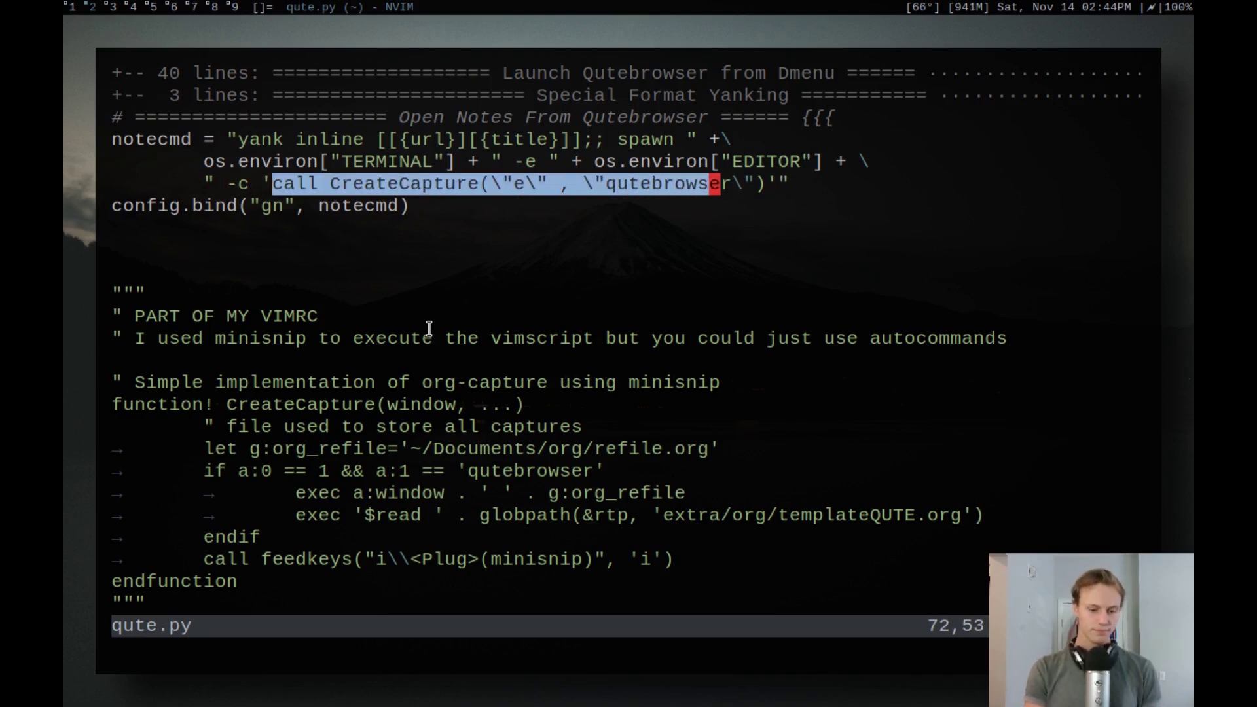
key("l")
key("l")
key("l")
key("l")
key("Escape")
key("h")
key("h")
key("h")
key("h")
key("h")
key("h")
key("h")
key("h")
key("h")
key("h")
key("h")
key("h")
key("h")
key("h")
key("h")
key("h")
key("h")
key("h")
key("h")
key("h")
key("h")
key("e")
key("l")
- Examine the CreateCapture function in the vimrc excerpt down to its comment about the captures file
key("j")
key("j")
key("j")
key("j")
key("j")
key("j")
key("j")
key("j")
key("j")
key("j")
key("1")
key("3")
key("j")
key("1")
key("0")
key("k")
key("j")
key("j")
key("j")
key("j")
key("k")
key("k")
key("k")
key("k")
key("k")
key("k")
key("k")
key("k")
key("k")
key("k")
key("k")
key("k")
key("k")
key("k")
key("k")
key("k")
key("k")
key("k")
key("j")
key("j")
key("j")
key("j")
key("j")
key("j")
key("j")
key("j")
key("j")
key("j")
key("j")
key("j")
key("j")
key("k")
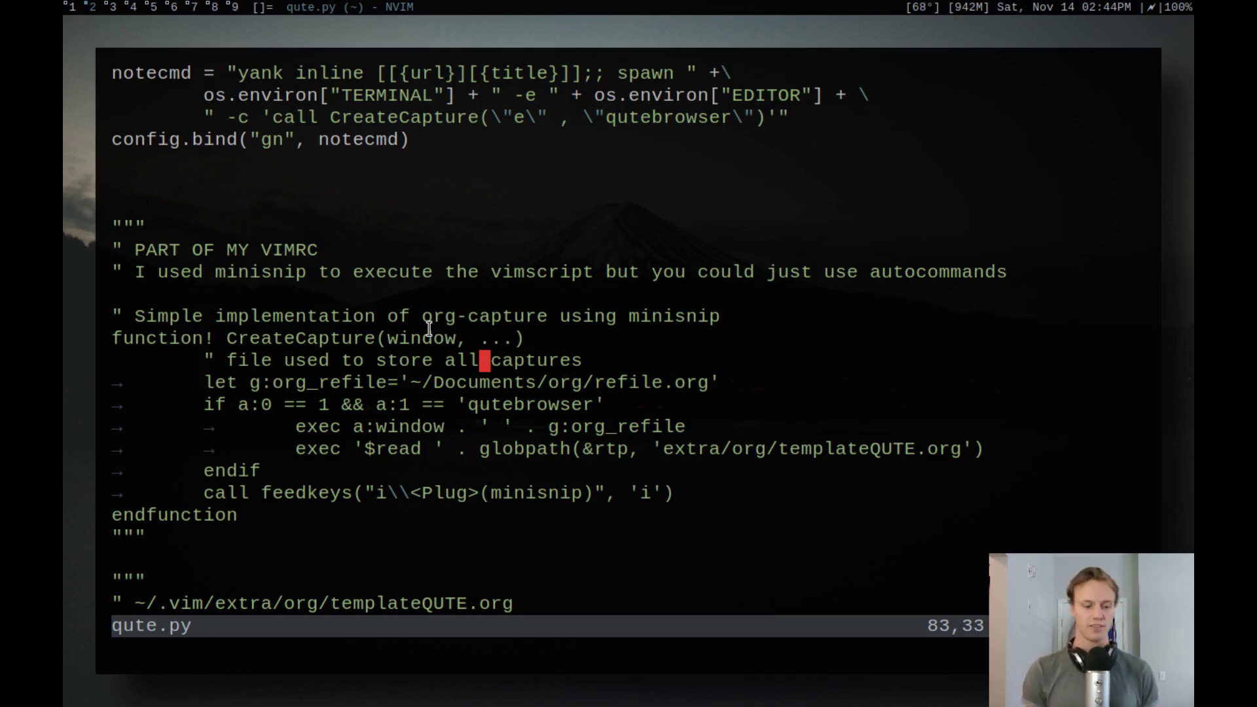
- Examine the g:org_refile line that sets ~/Documents/org/refile.org as the captures file
key("j")
key("V")
key("Escape")
key("h")
key("h")
key("h")
key("h")
key("h")
key("l")
key("l")
key("l")
key("l")
key("l")
key("l")
key("l")
key("l")
key("l")
key("l")
key("l")
key("l")
key("l")
key("l")
key("l")
key("l")
key("l")
key("l")
key("l")
key("l")
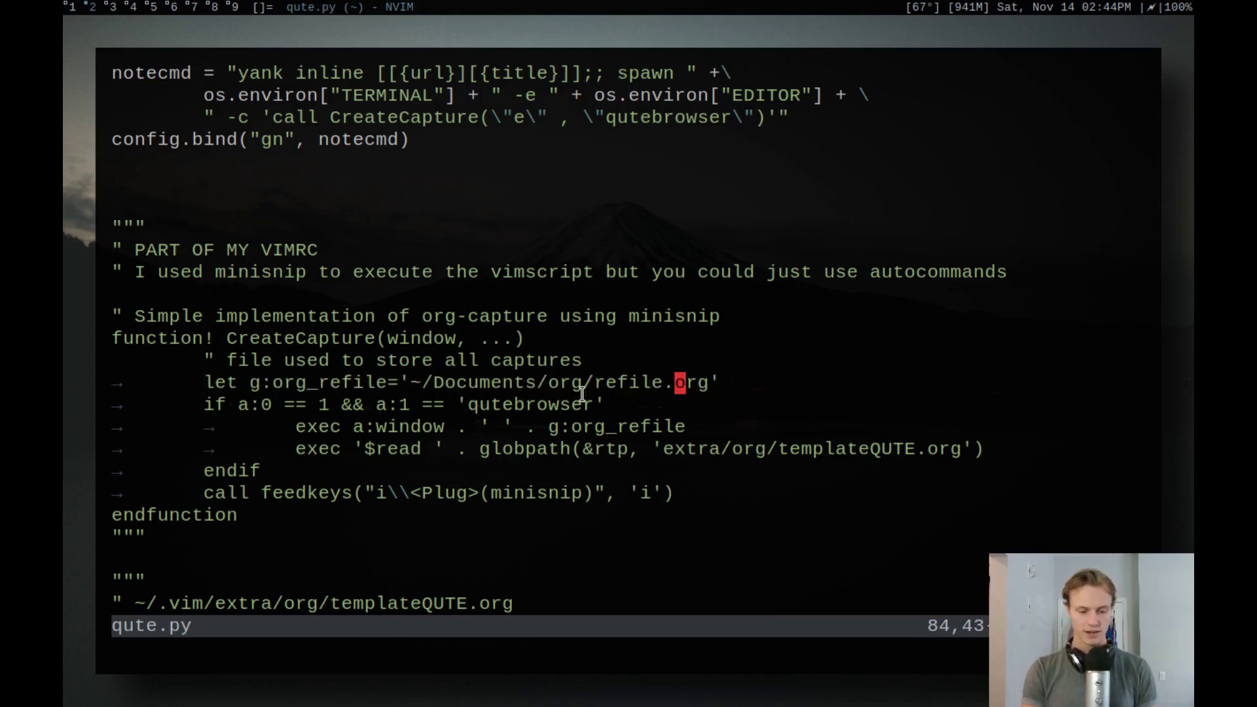
- Examine the lines of CreateCapture that read templateQUTE.org and trigger minisnip through feedkeys
key("j")
key("j")
key("j")
key("j")
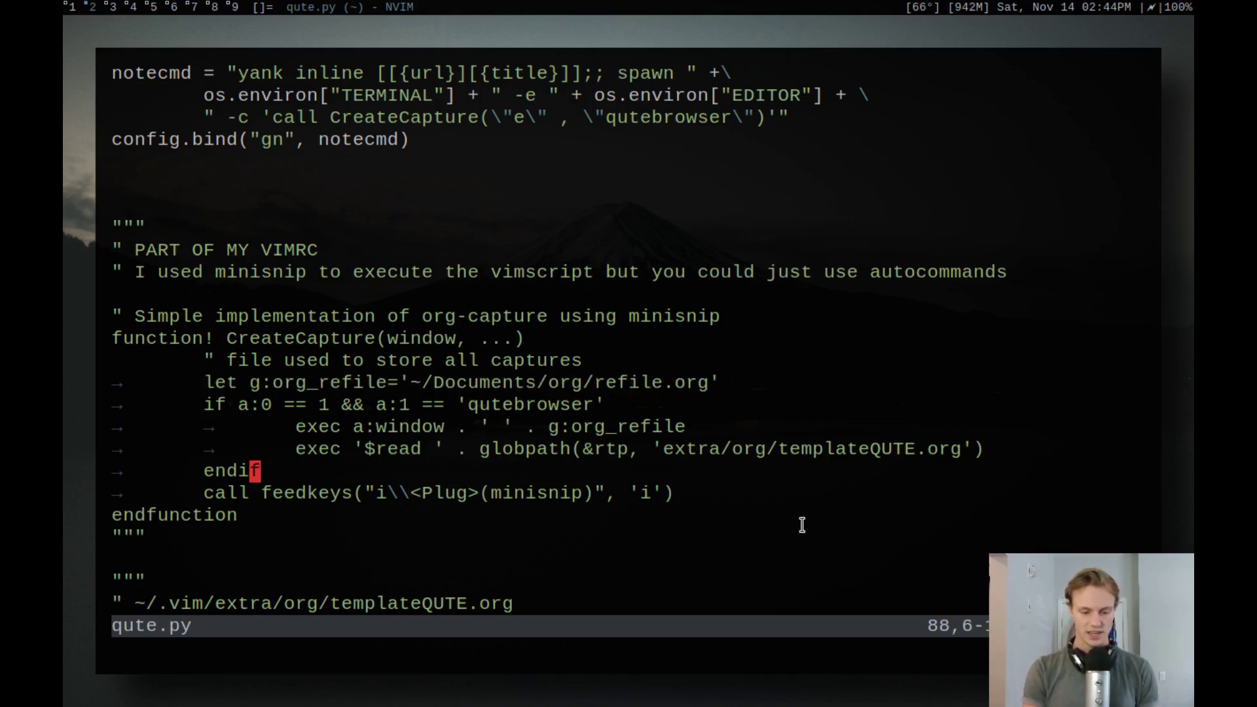
key("k")
key("v")
key("l")
key("l")
key("l")
key("l")
key("l")
key("l")
key("l")
key("l")
key("l")
key("l")
key("l")
key("l")
key("l")
key("l")
key("l")
key("l")
key("l")
key("l")
key("l")
key("l")
key("l")
key("l")
key("l")
key("l")
key("l")
key("l")
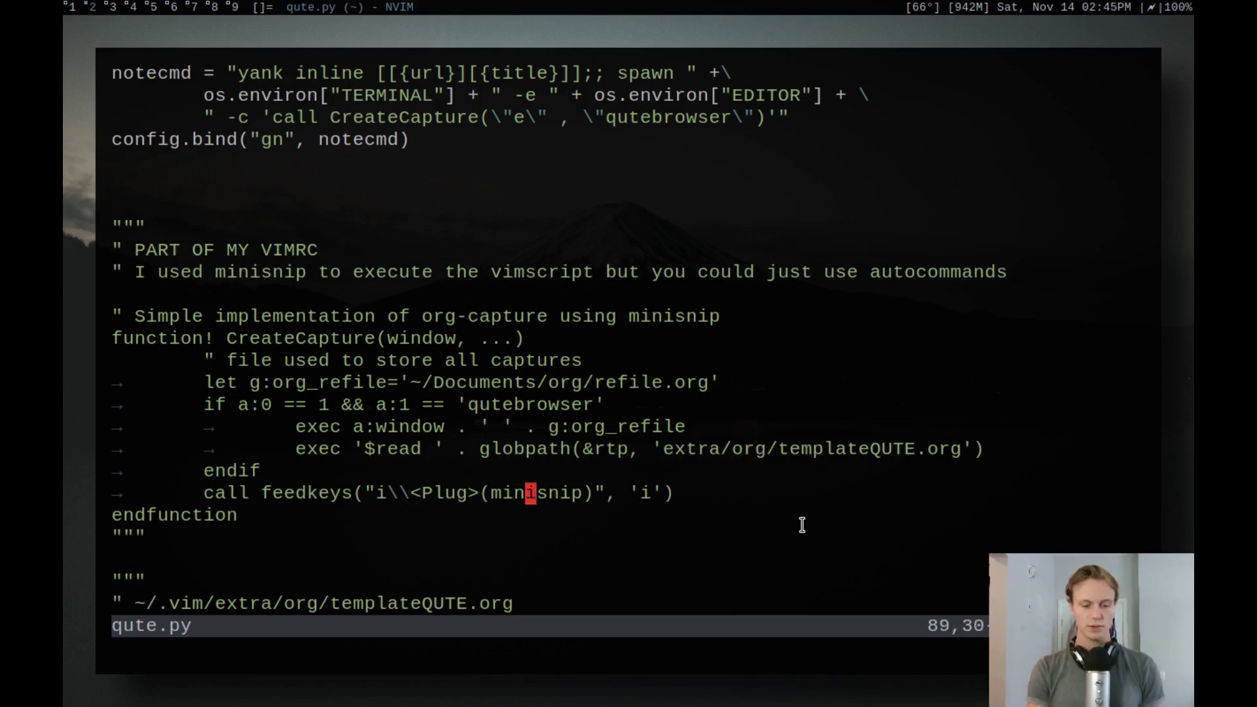
key("l")
key("l")
key("l")
key("l")
key("l")
key("l")
key("l")
key("l")
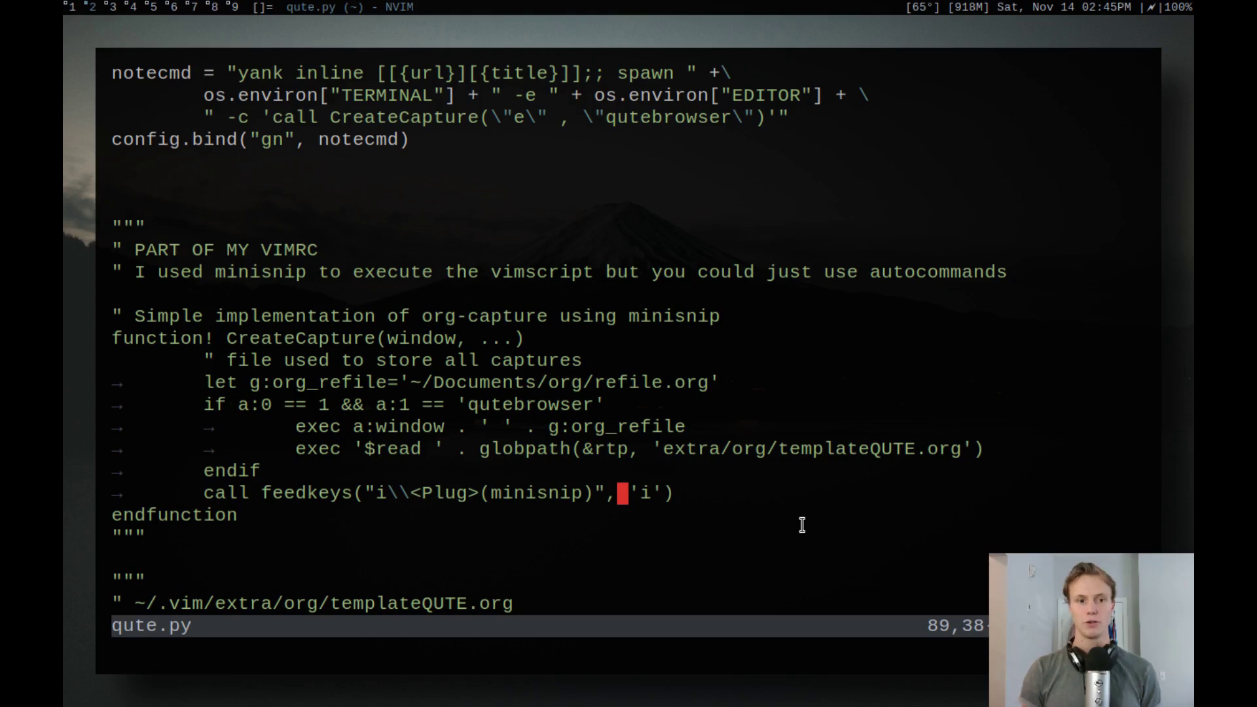
- Examine the templateQUTE.org snippet with its TODO and SCHEDULED lines below the CreateCapture function
key("j")
key("j")
key("j")
key("j")
key("j")
key("j")
key("j")
key("j")
key("j")
key("j")
key("j")
key("j")
key("k")
key("k")
key("k")
key("k")
key("k")
key("k")
key("k")
key("k")
key("k")
key("k")
key("k")
key("j")
key("j")
key("j")
key("j")
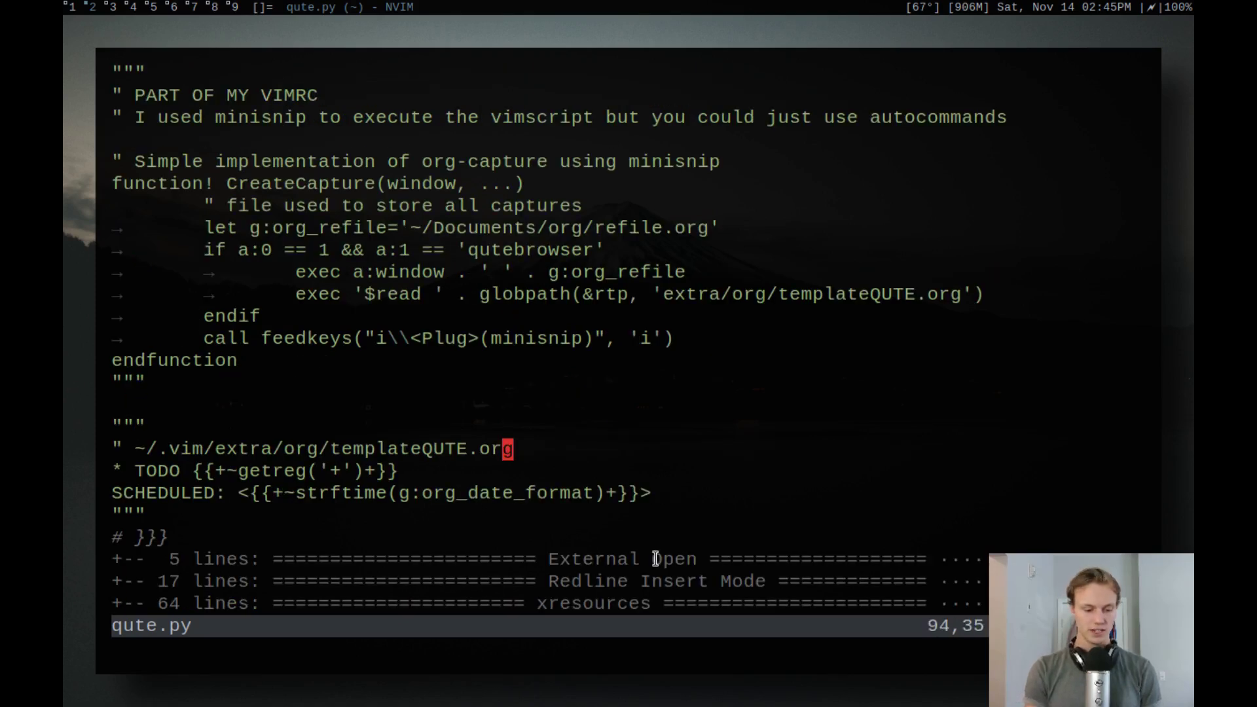
- Examine the TODO line of the templateQUTE.org snippet up to its opening placeholder braces
left_click_drag(113, 469, 680, 532)
left_click(681, 532)
key("k")
key("k")
key("k")
key("k")
key("h")
key("h")
key("h")
key("h")
key("h")
key("h")
key("h")
key("h")
key("h")
key("h")
key("h")
key("h")
key("h")
key("h")
key("h")
key("h")
key("h")
key("h")
key("h")
key("h")
key("h")
key("j")
key("j")
key("l")
key("l")
key("k")
key("l")
key("l")
key("l")
key("l")
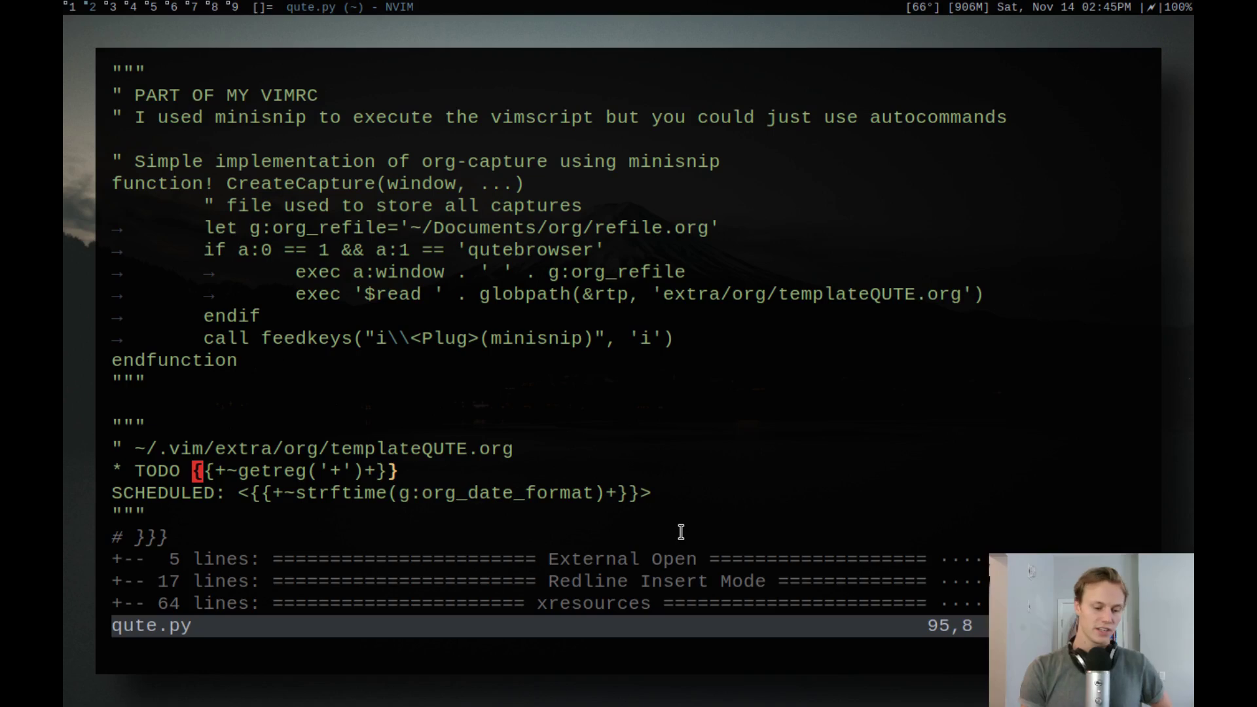
- Examine the getreg('+') placeholder that fills the TODO heading from the clipboard register
key("l")
key("l")
key("h")
key("l")
key("l")
key("l")
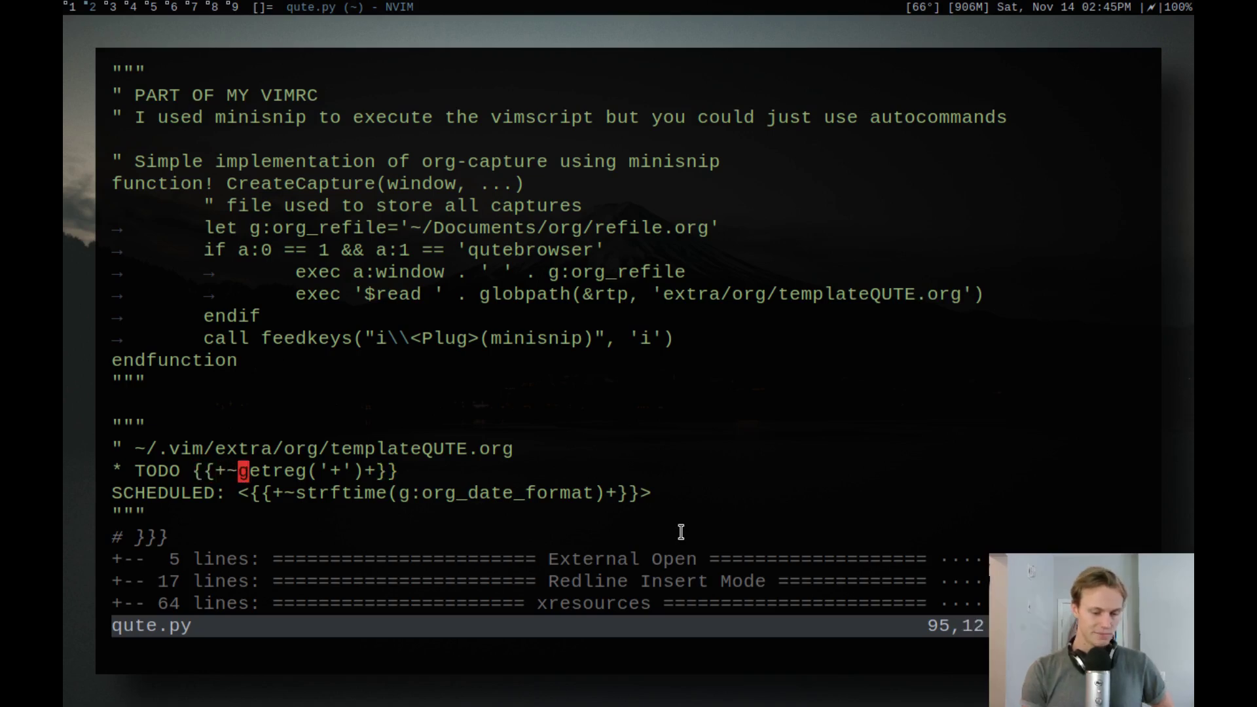
key("l")
key("l")
key("l")
key("l")
key("l")
key("l")
key("l")
key("l")
key("l")
key("h")
key("h")
key("h")
key("h")
key("h")
key("h")
key("l")
key("l")
key("l")
key("l")
key("l")
key("l")
key("l")
key("l")
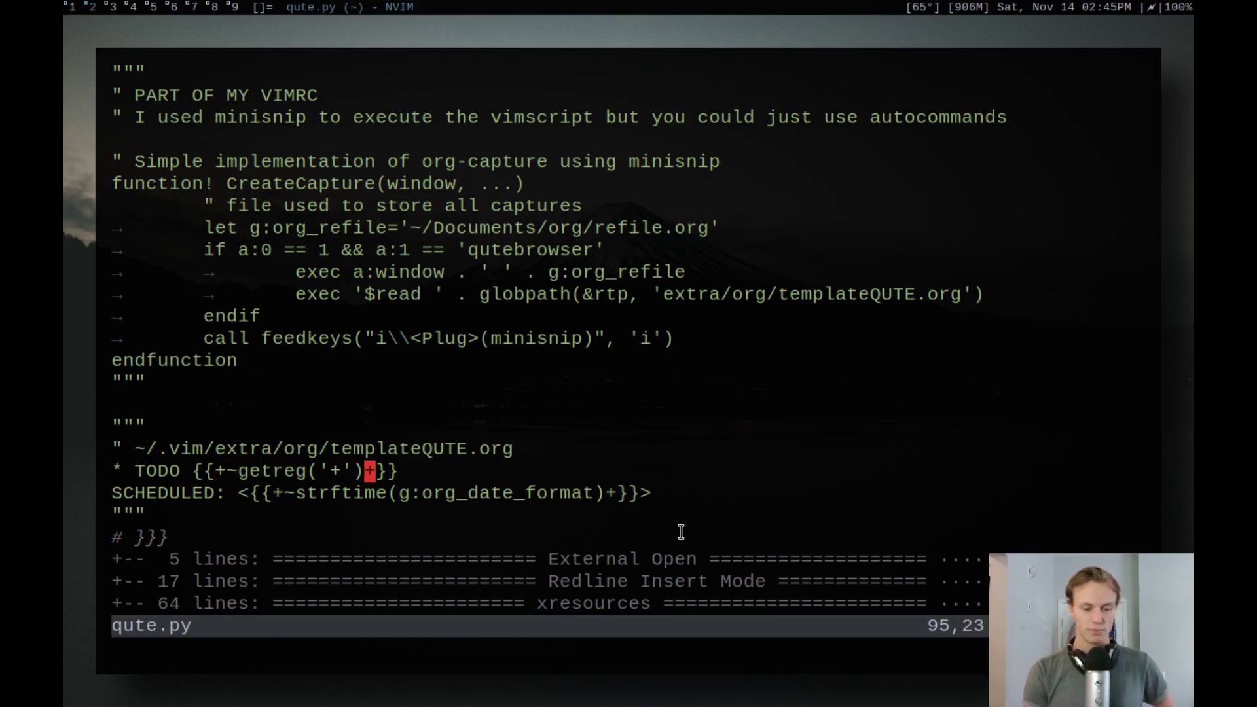
- Examine the SCHEDULED line's strftime(g:org_date_format) placeholder through to its closing braces
key("j")
key("h")
key("h")
key("h")
key("h")
key("h")
key("h")
key("h")
key("h")
key("h")
key("h")
key("h")
key("h")
key("h")
key("h")
key("h")
key("h")
key("h")
key("h")
key("h")
key("h")
key("l")
key("l")
key("l")
key("l")
key("l")
key("l")
key("l")
key("l")
key("l")
key("l")
key("l")
key("l")
key("l")
key("l")
key("l")
key("l")
key("l")
key("l")
key("l")
key("l")
key("l")
key("l")
key("l")
key("l")
key("l")
key("l")
key("l")
key("l")
key("l")
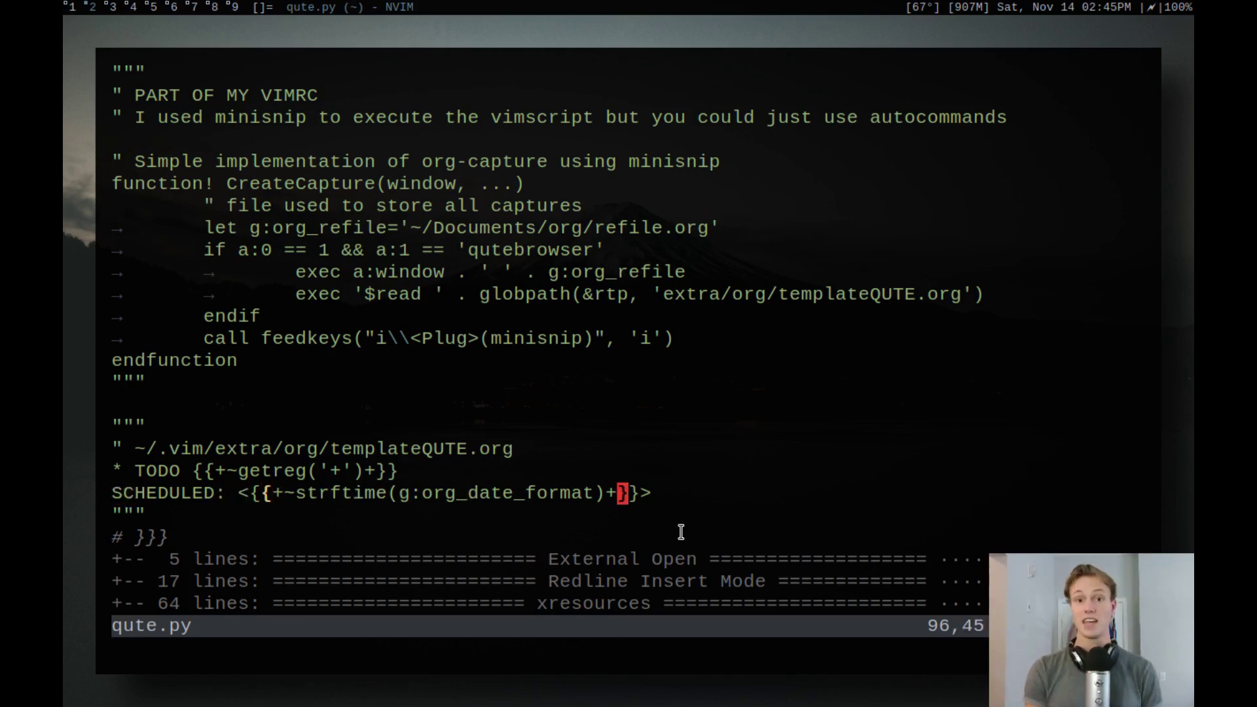
- Switch to qutebrowser and capture the suckless.org e.V. page as a scheduled TODO in refile.org
key("super+1")
key("y")
key("o")
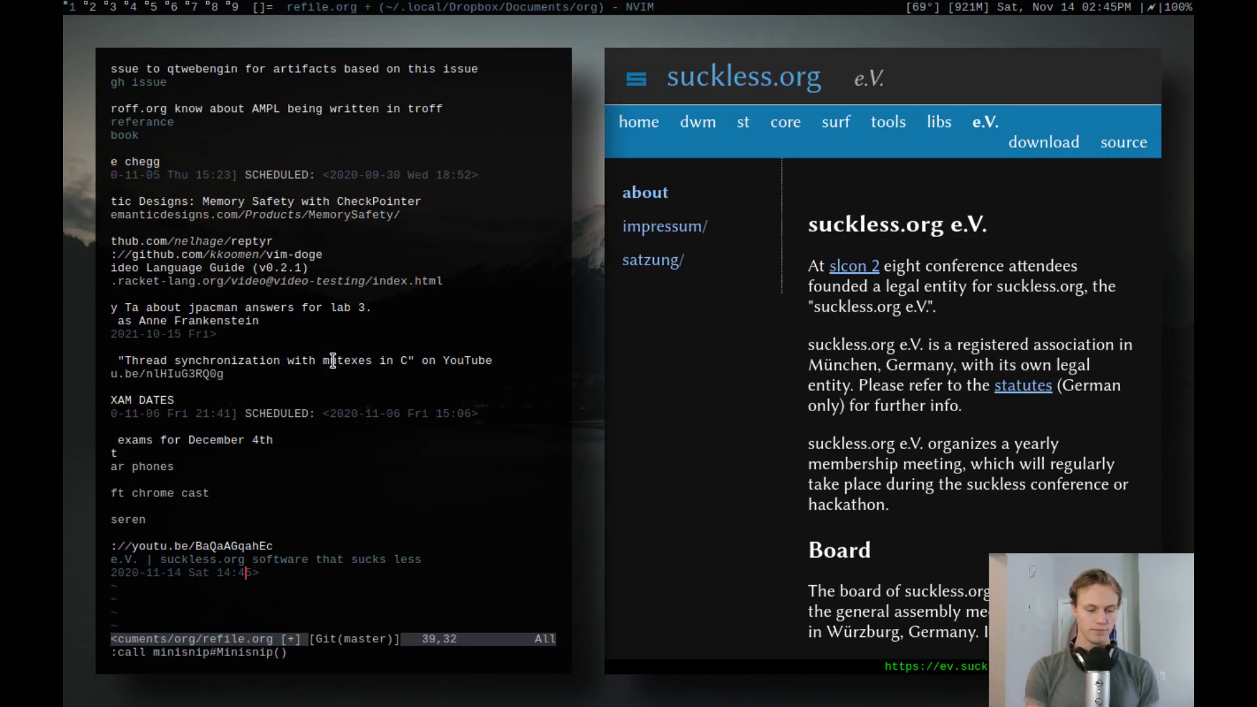
- Examine the captured TODO heading and SCHEDULED line at the end of refile.org
key("0")
key("k")
key("V")
key("Escape")
key("l")
key("l")
key("l")
key("l")
key("l")
key("l")
key("l")
key("l")
key("l")
key("l")
key("l")
key("l")
key("l")
key("l")
key("l")
key("l")
key("l")
key("l")
key("l")
key("l")
key("j")
key("h")
key("h")
key("h")
key("h")
key("h")
key("h")
key("h")
key("h")
key("h")
key("h")
key("h")
key("h")
key("h")
key("h")
key("h")
key("h")
key("h")
key("h")
key("h")
key("l")
key("l")
key("l")
key("l")
key("l")
key("l")
key("l")
key("l")
key("l")
key("l")
key("l")
key("l")
key("l")
key("l")
key("l")
key("l")
key("l")
key("l")
key("l")
key("l")
key("k")
- Add the note "this is a cool place" below the captured entry's SCHEDULED line
key("o")
key("Escape")
key("u")
key("j")
key("o")
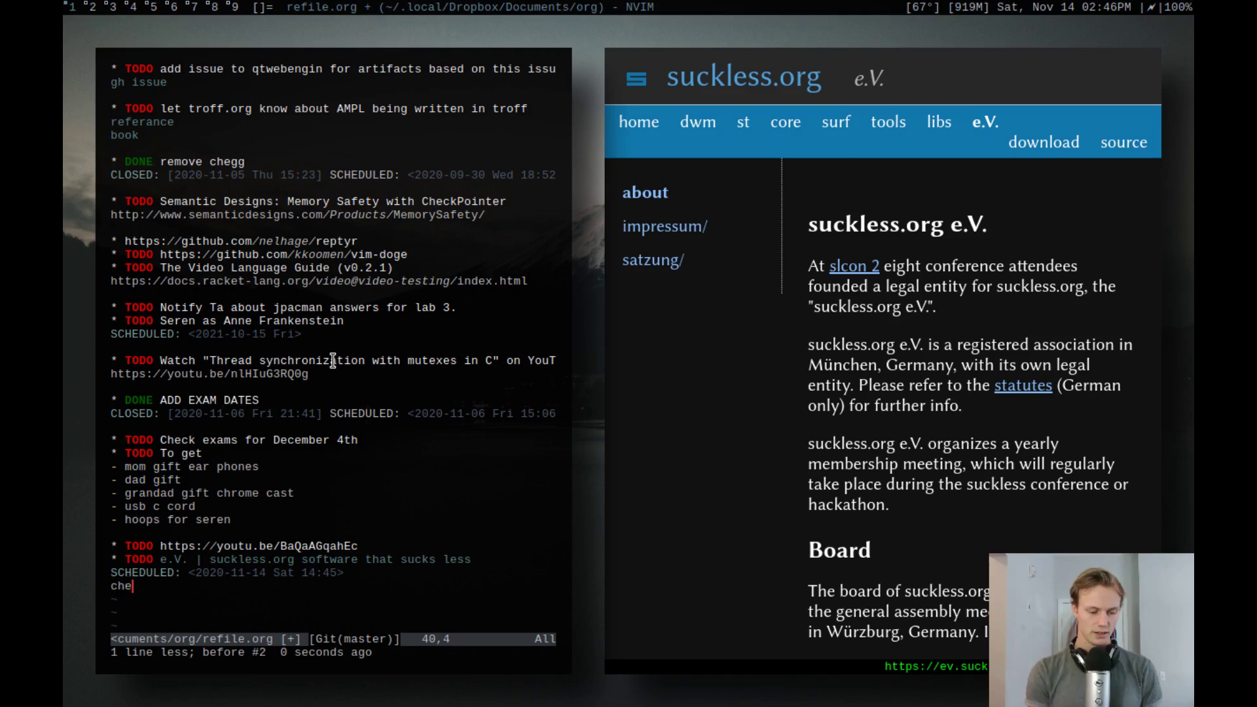
type("this is a cool plac")
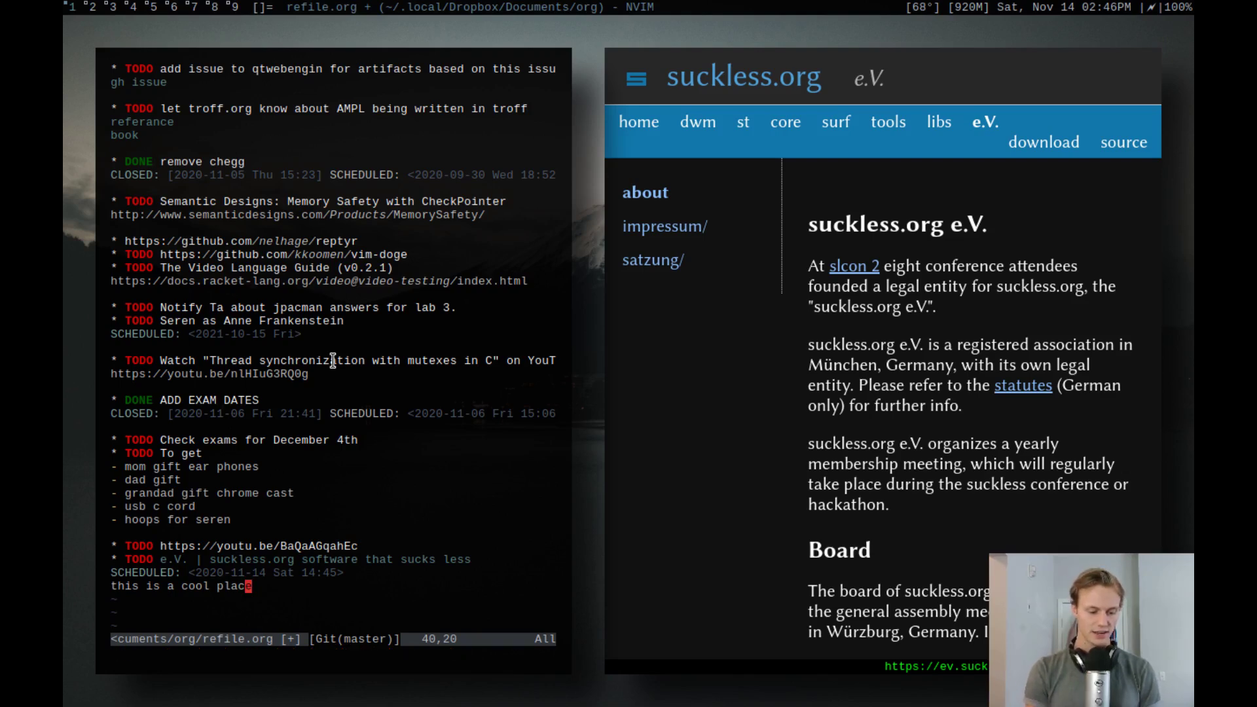
type("Vkkd")
- Delete the captured suckless.org entry with its note, and save and close refile.org
key("shift+z")
key("shift+z")
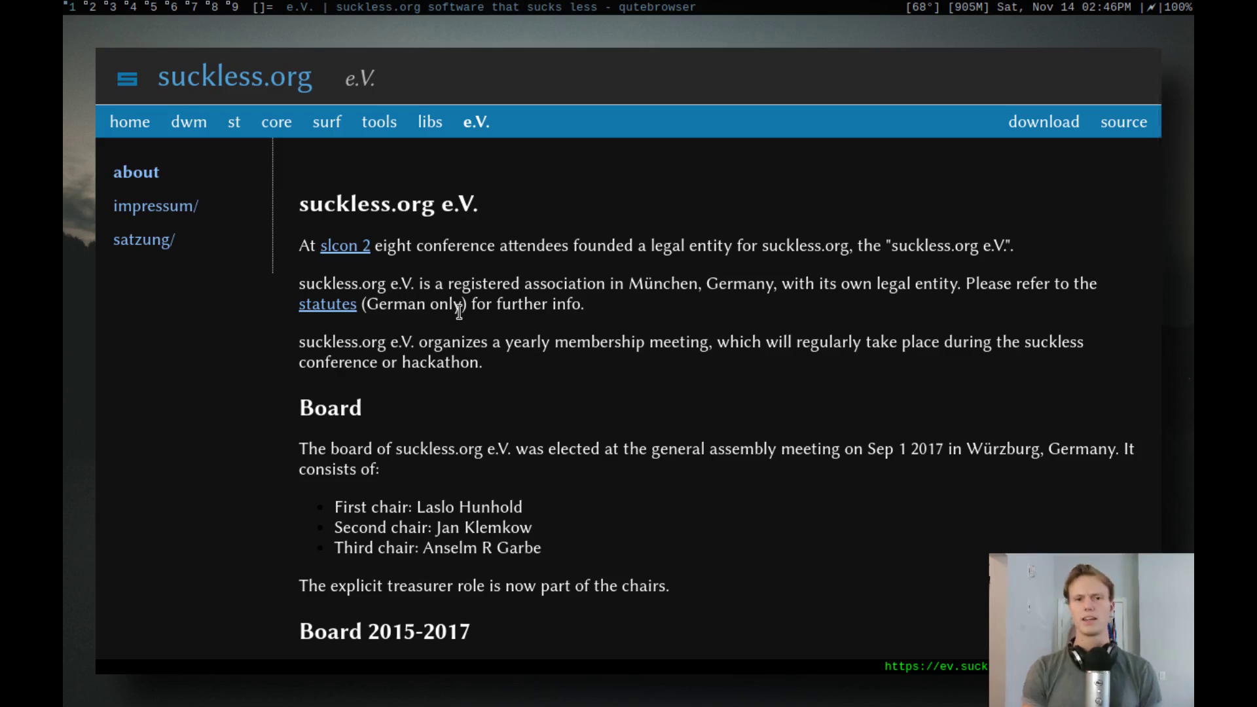
- Switch back to qute.py in Neovim and go to the External Open section
key("super+2")
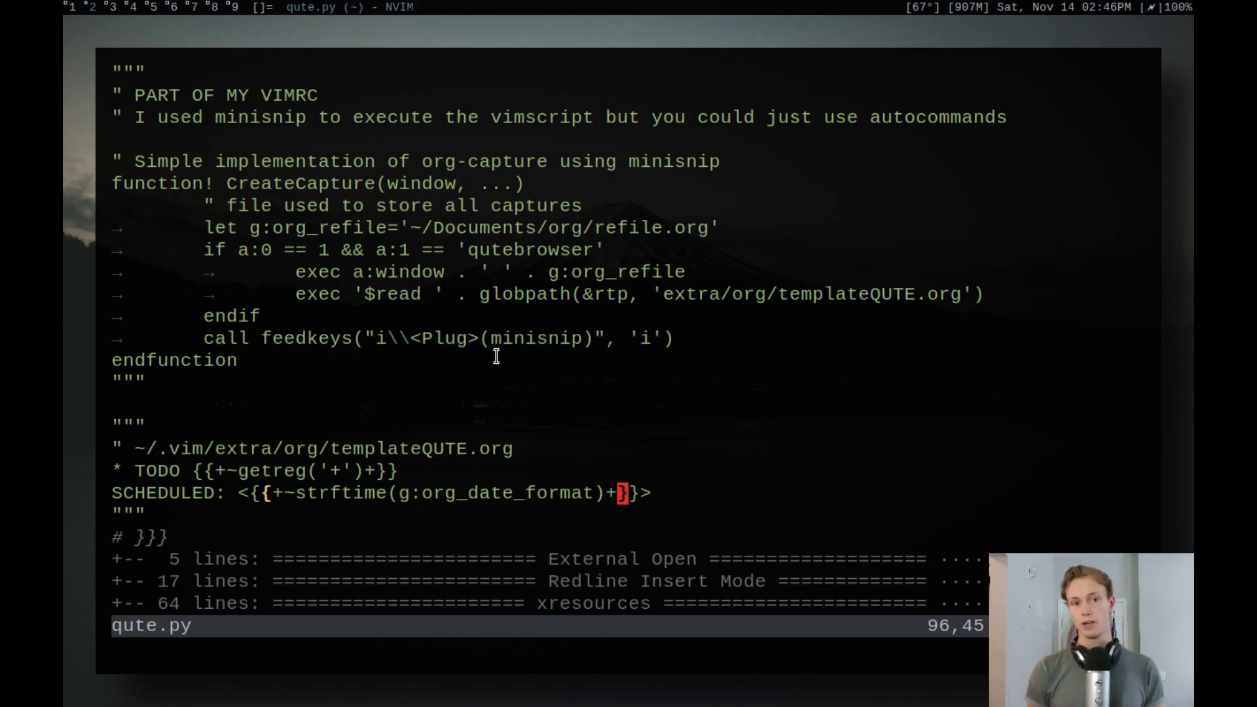
key("z")
key("j")
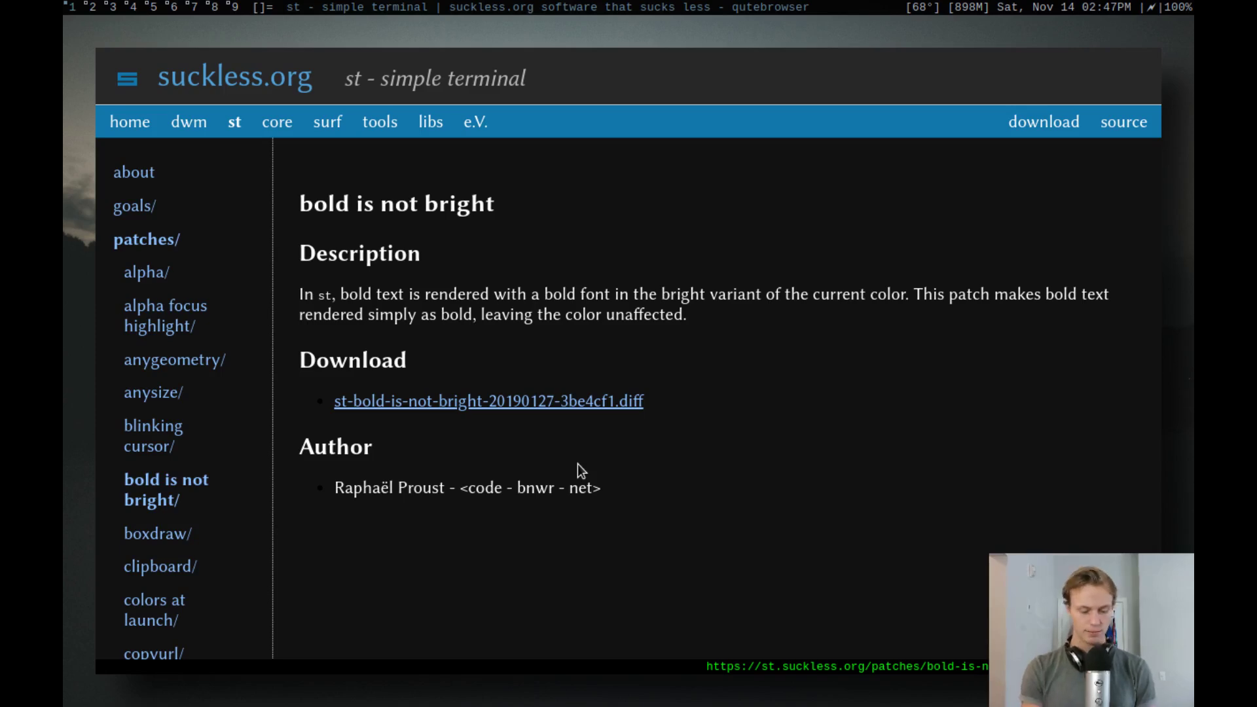
- Open the st-bold-is-not-bright diff link in external Neovim through qutebrowser's spawn link hints
key("shift+m")
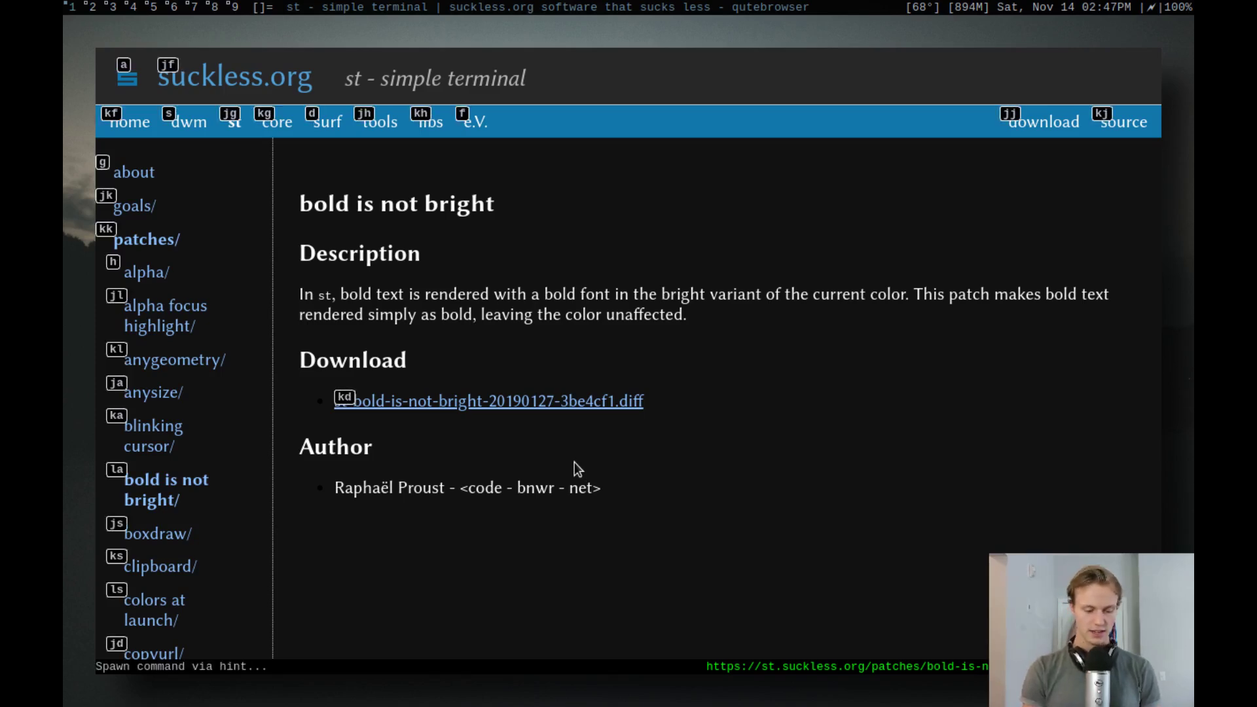
key("k")
key("d")
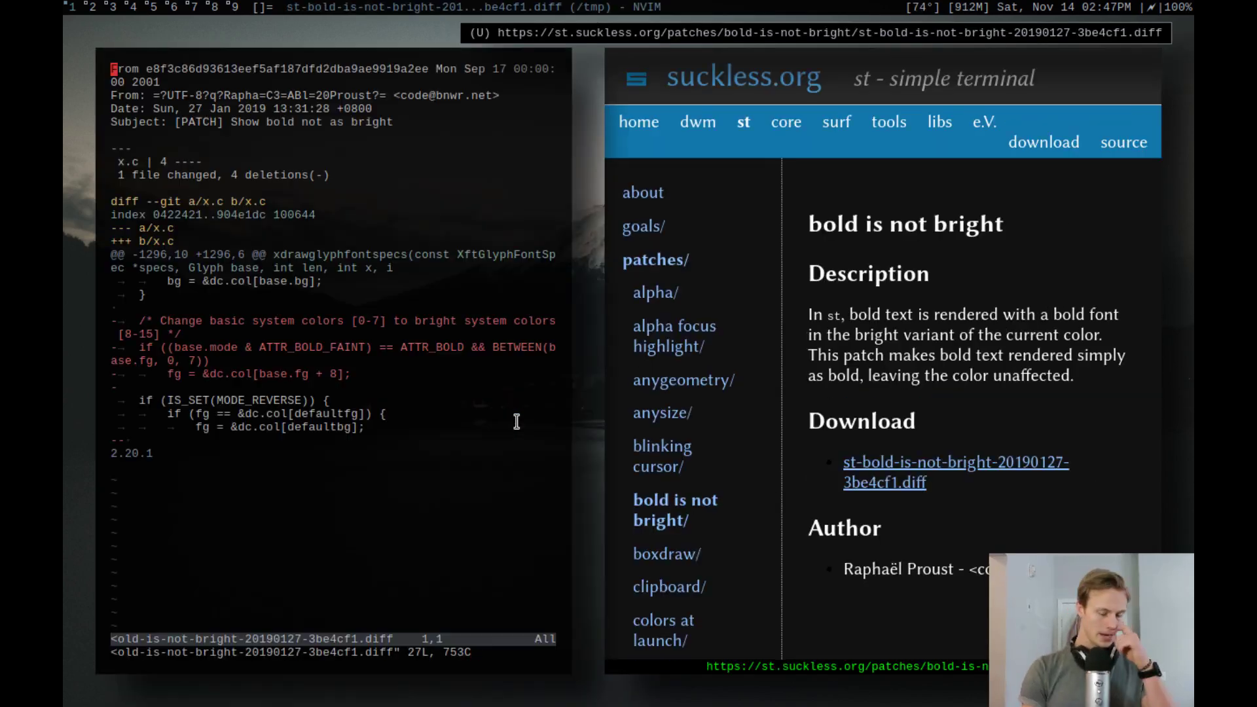
- Read through the bold-is-not-bright patch diff to its last line and back to the beginning
key("j")
key("j")
key("j")
key("j")
key("j")
key("j")
key("j")
key("j")
key("j")
key("j")
key("j")
key("j")
key("j")
key("j")
key("j")
key("j")
key("j")
key("j")
key("j")
key("j")
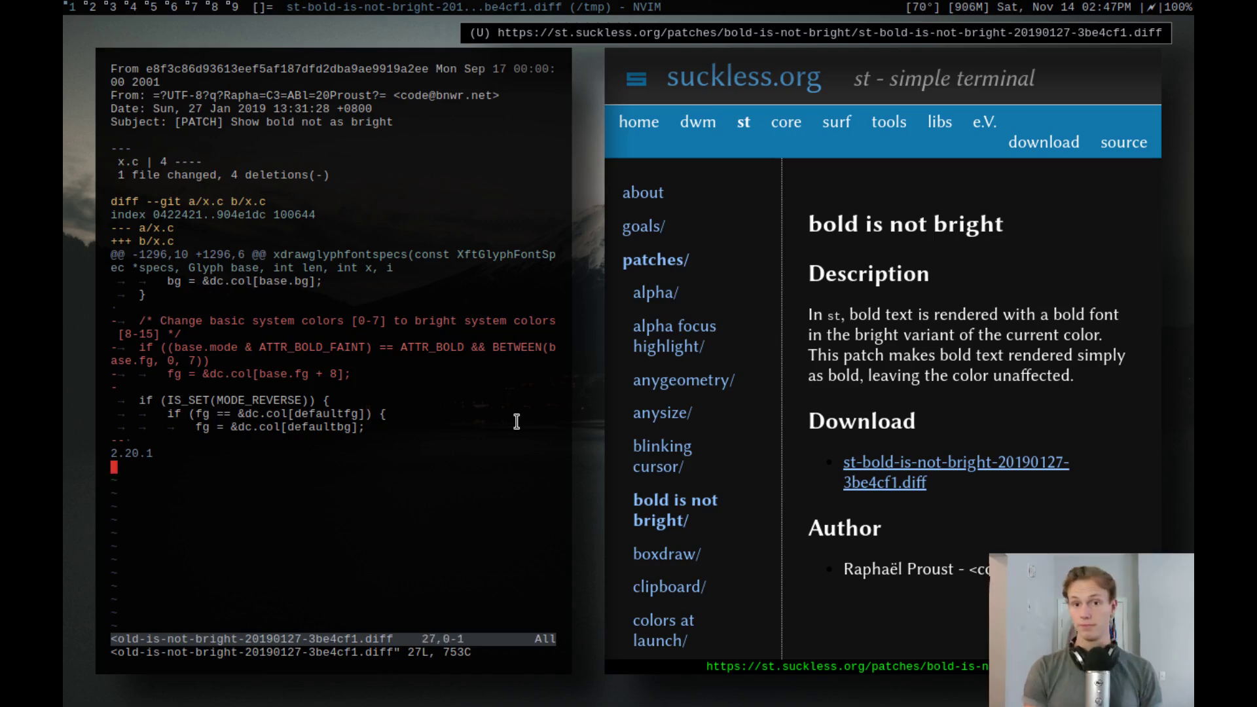
key("k")
key("k")
key("k")
key("k")
key("k")
key("g")
key("g")
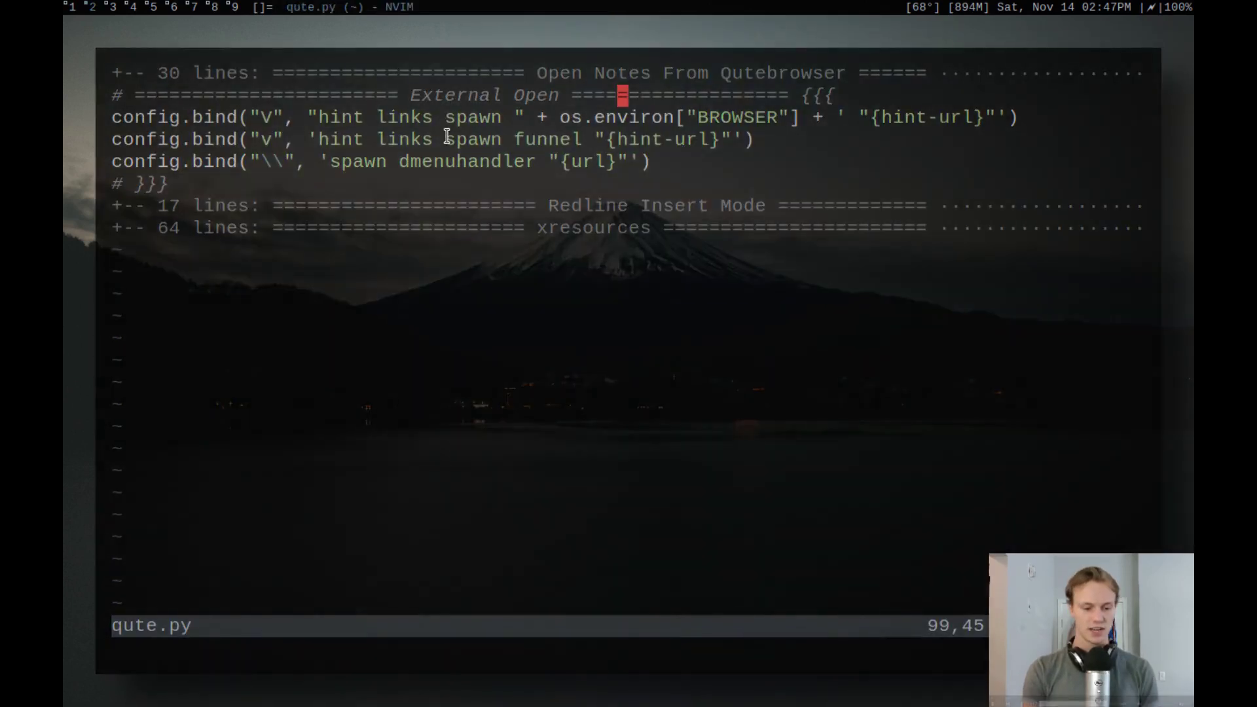
- Highlight funnel in the External Open bindings and use its link hint to open the bold-is-not-bright diff from qutebrowser
left_click_drag(515, 139, 576, 150)
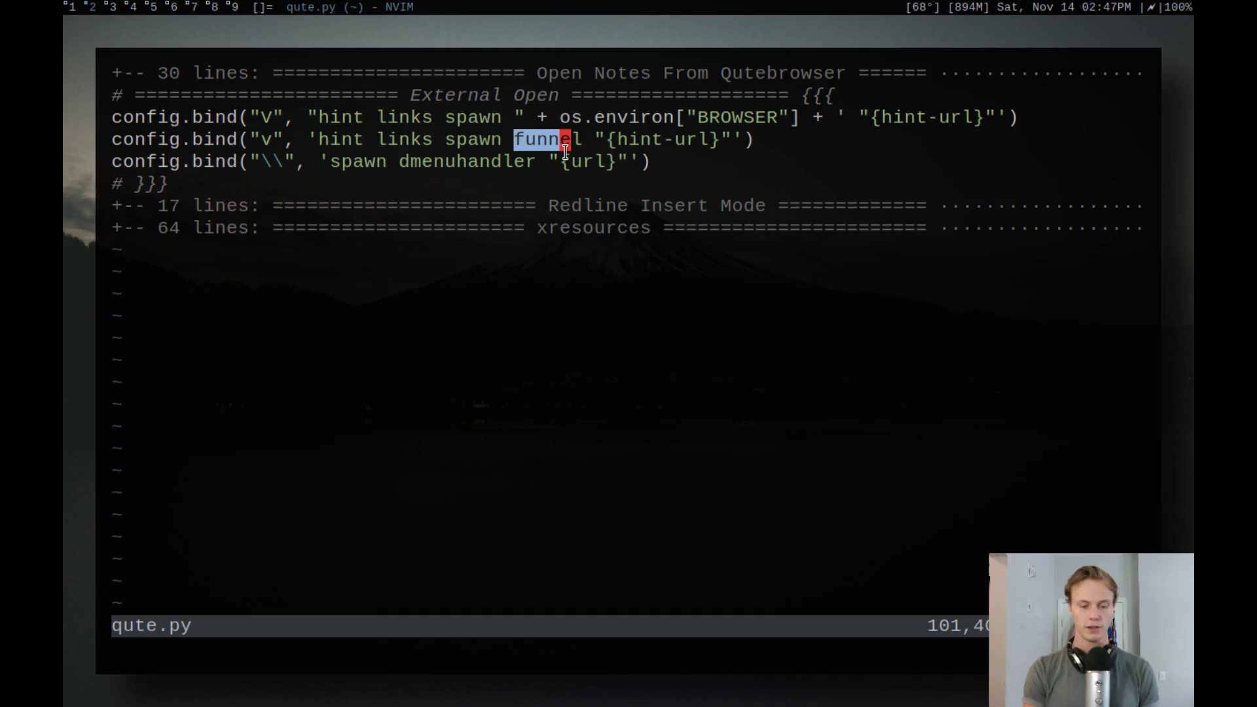
left_click(566, 153)
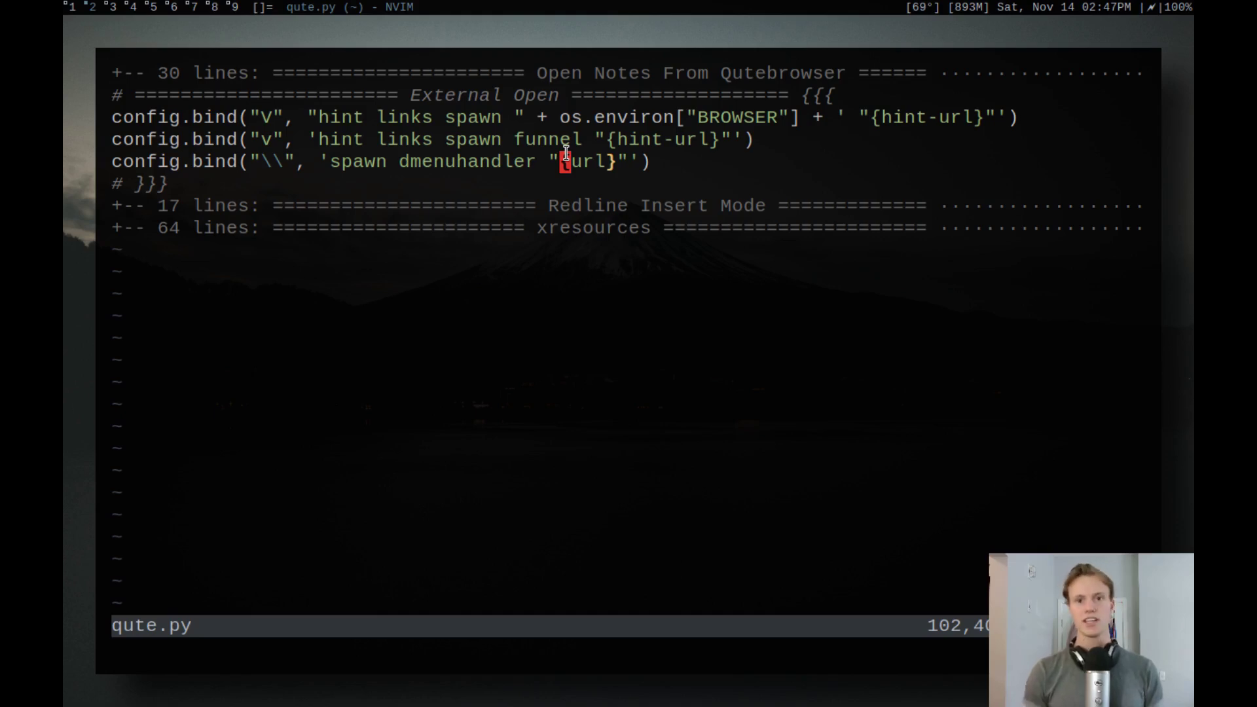
key("super+1")
key("v")
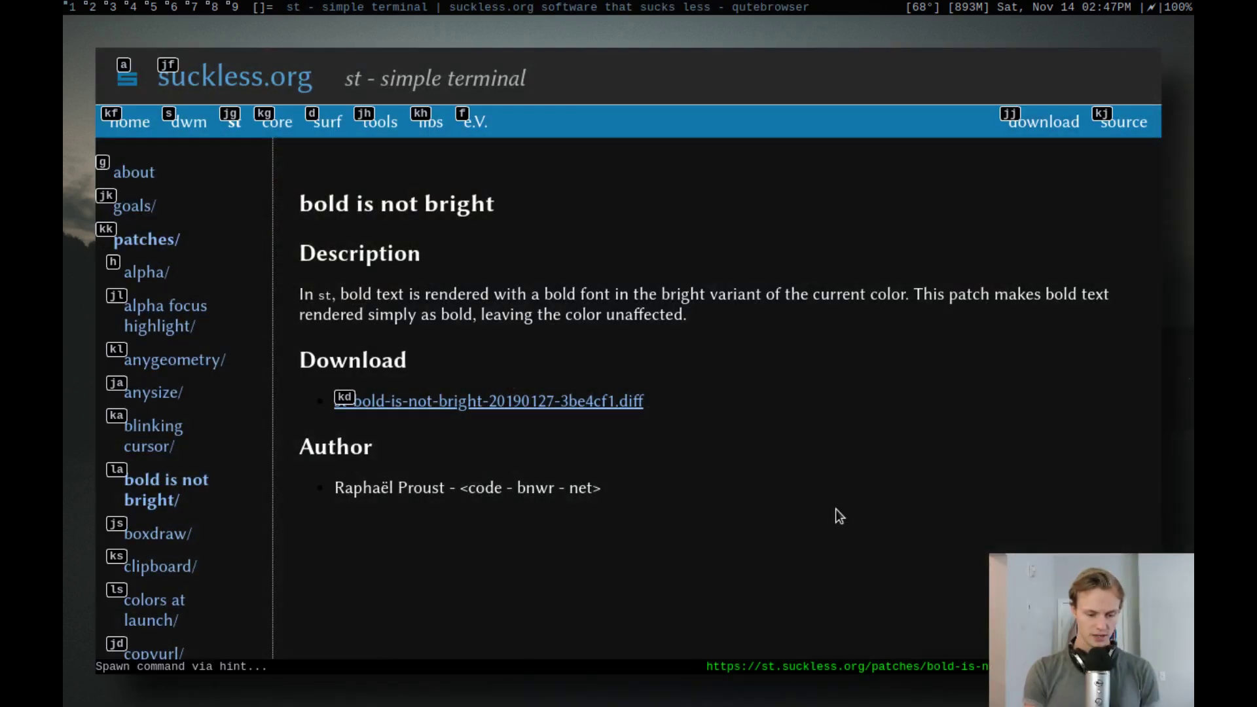
key("k")
key("d")
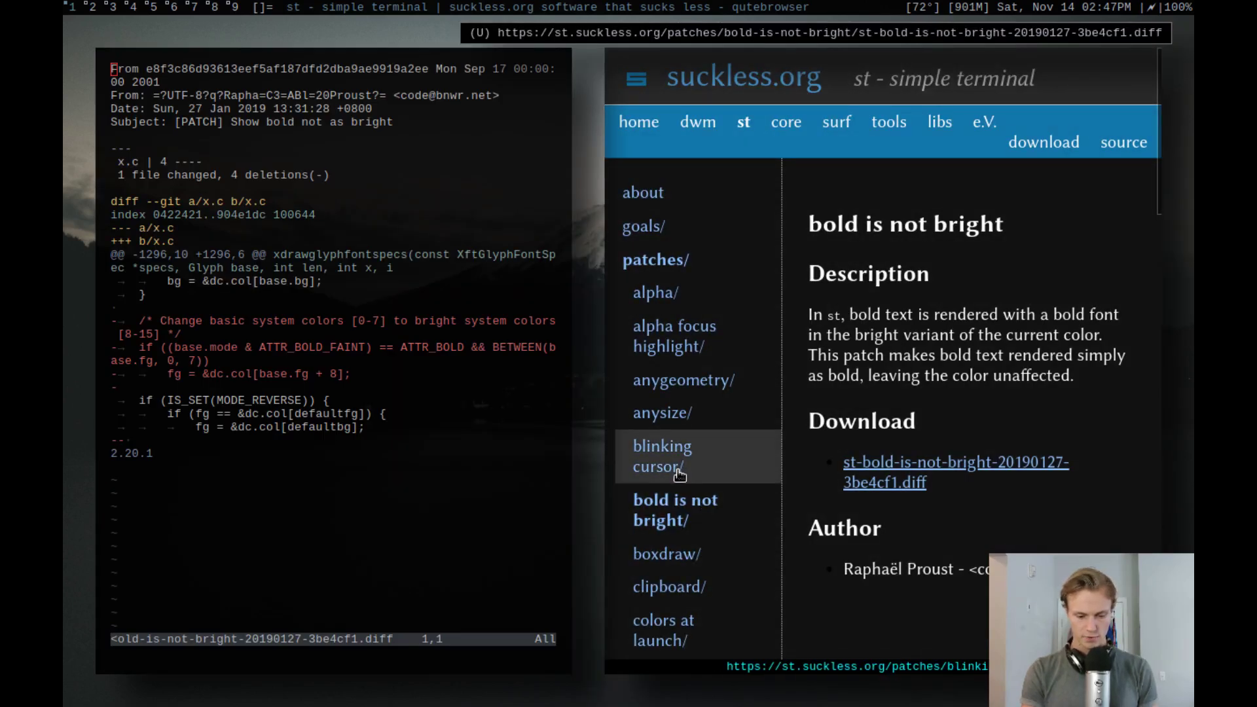
- Open the blinking cursor patch page and go to its Download section
left_click(652, 466)
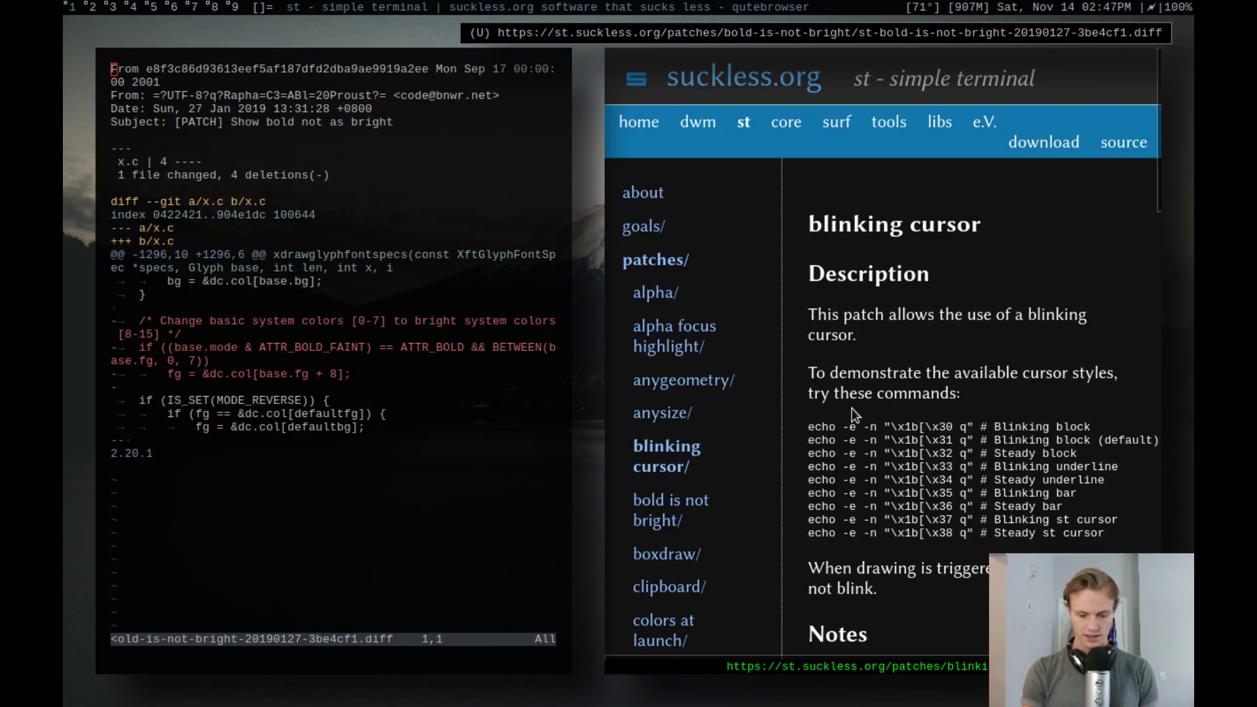
scroll(851, 407, "down", 10)
scroll(851, 407, "up", 2)
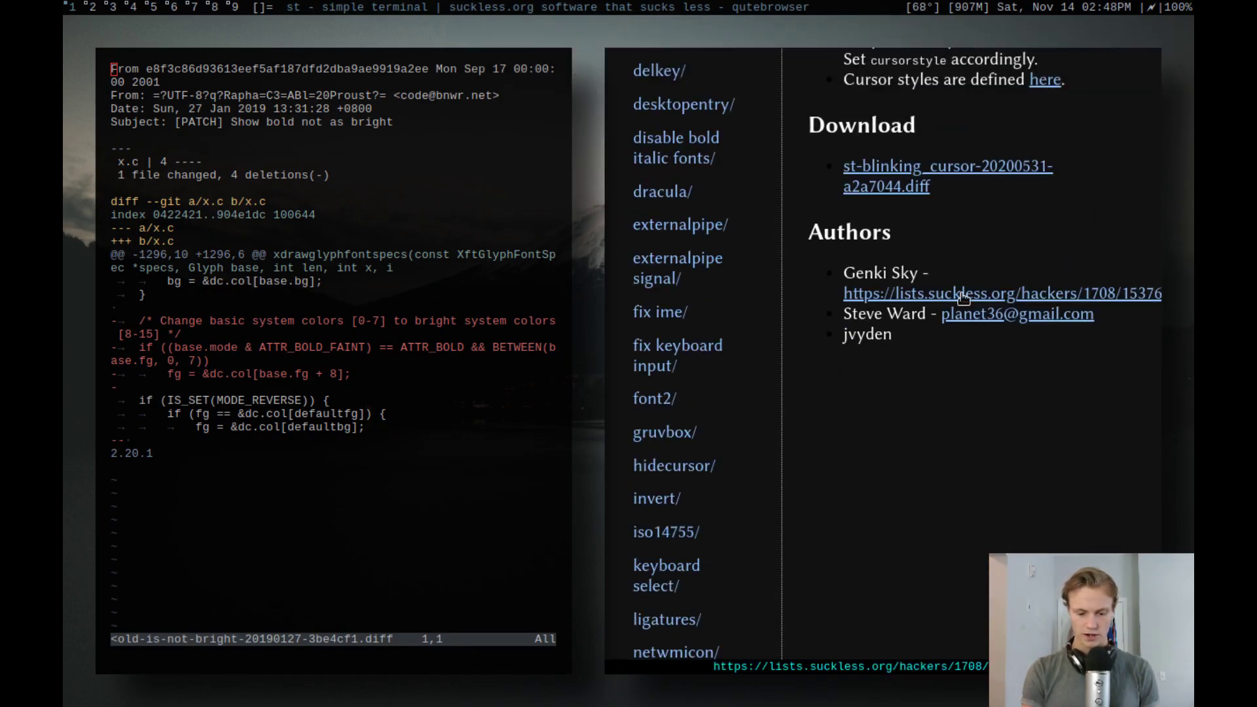
key("f")
key("Escape")
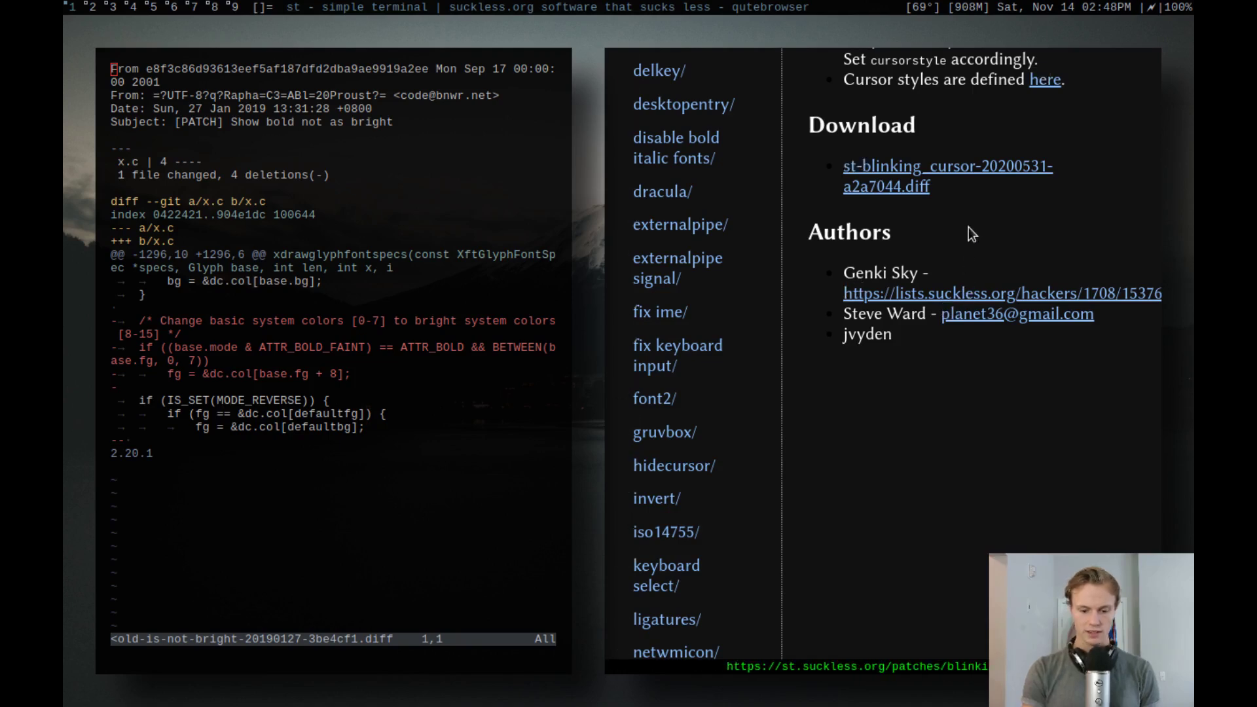
- Close the bold-is-not-bright diff and look through the st-blinking_cursor diff opened in Neovim
type(":q!")
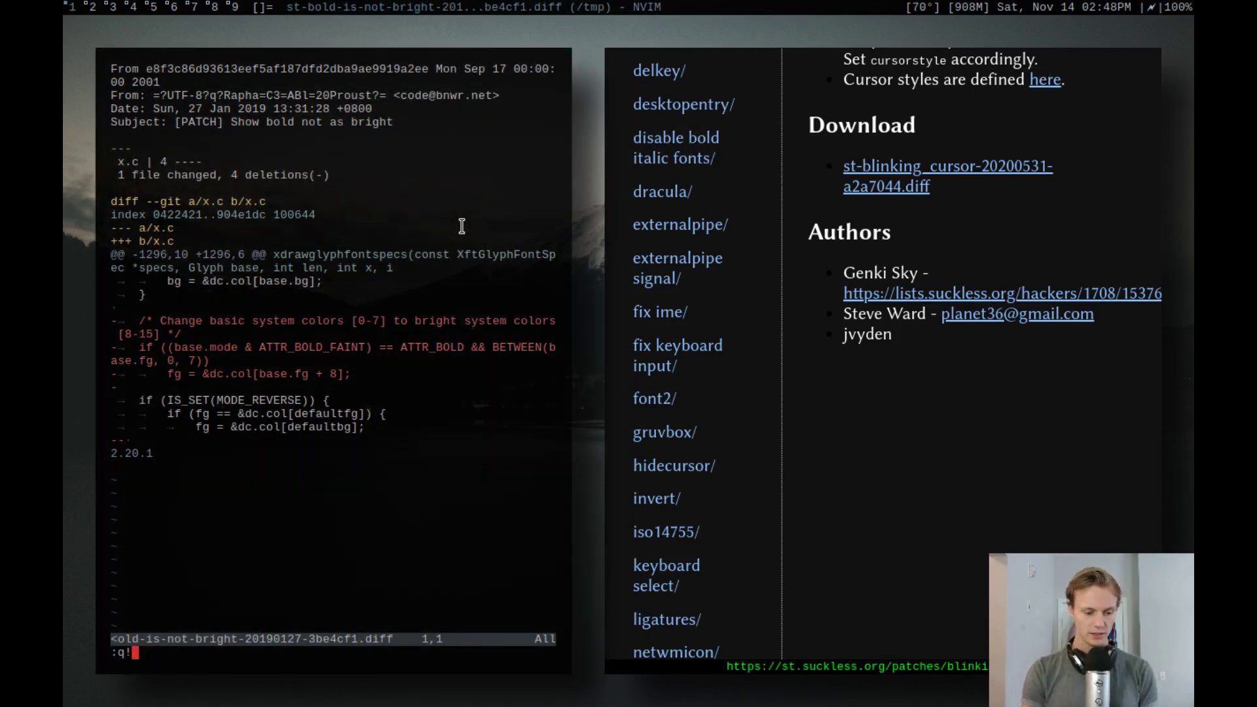
key("Return")
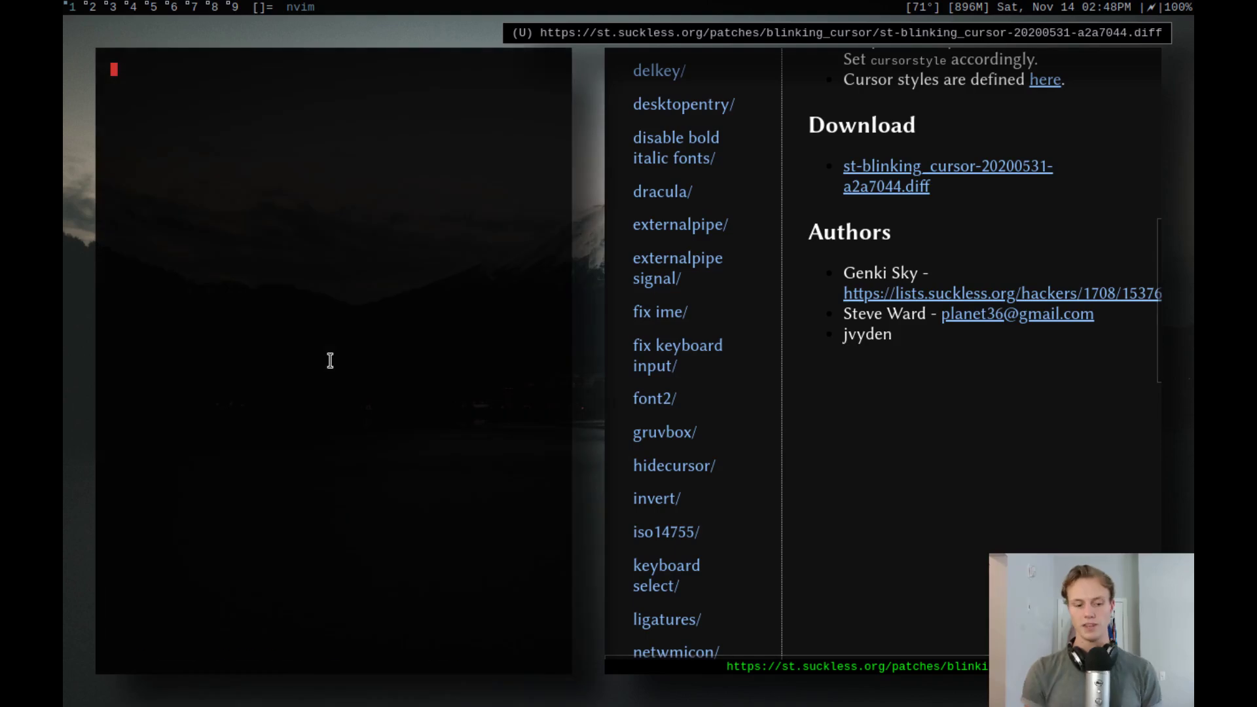
key("j")
key("j")
key("j")
key("j")
key("j")
key("j")
key("j")
key("j")
key("j")
key("j")
key("j")
key("j")
key("j")
key("j")
key("j")
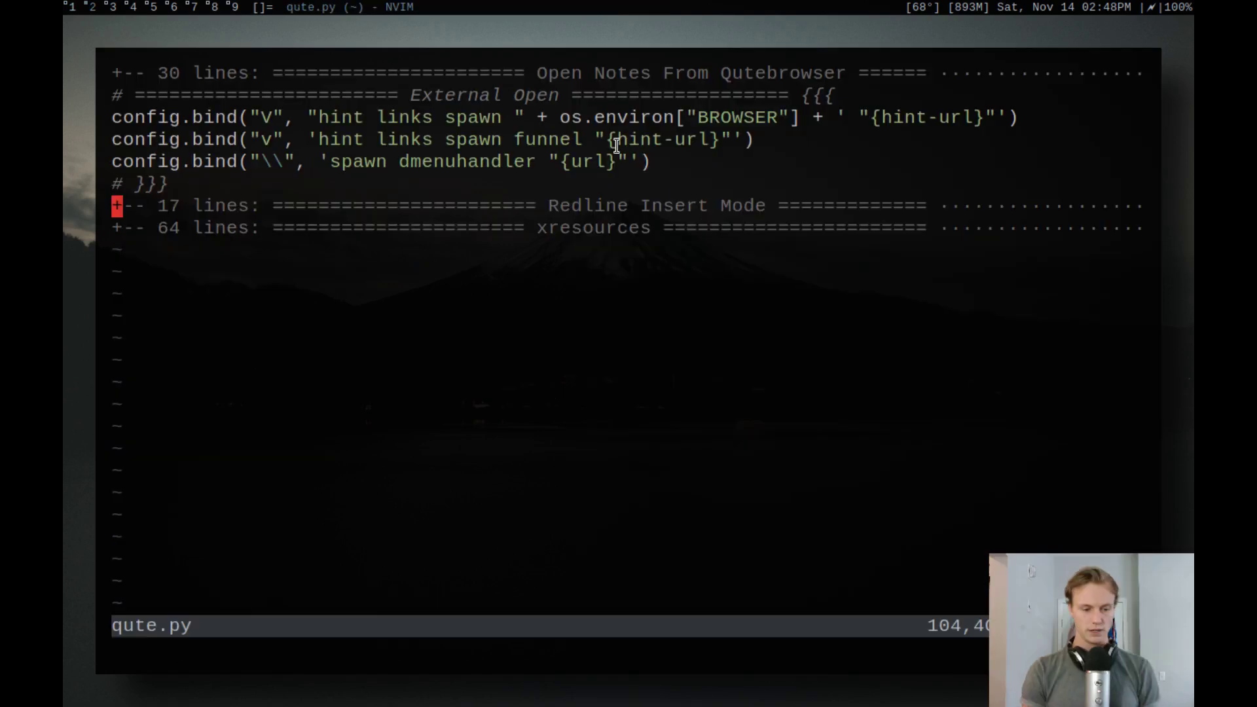
- Unfold the Redline Insert Mode section in qute.py and go to its first binding
key("z")
key("a")
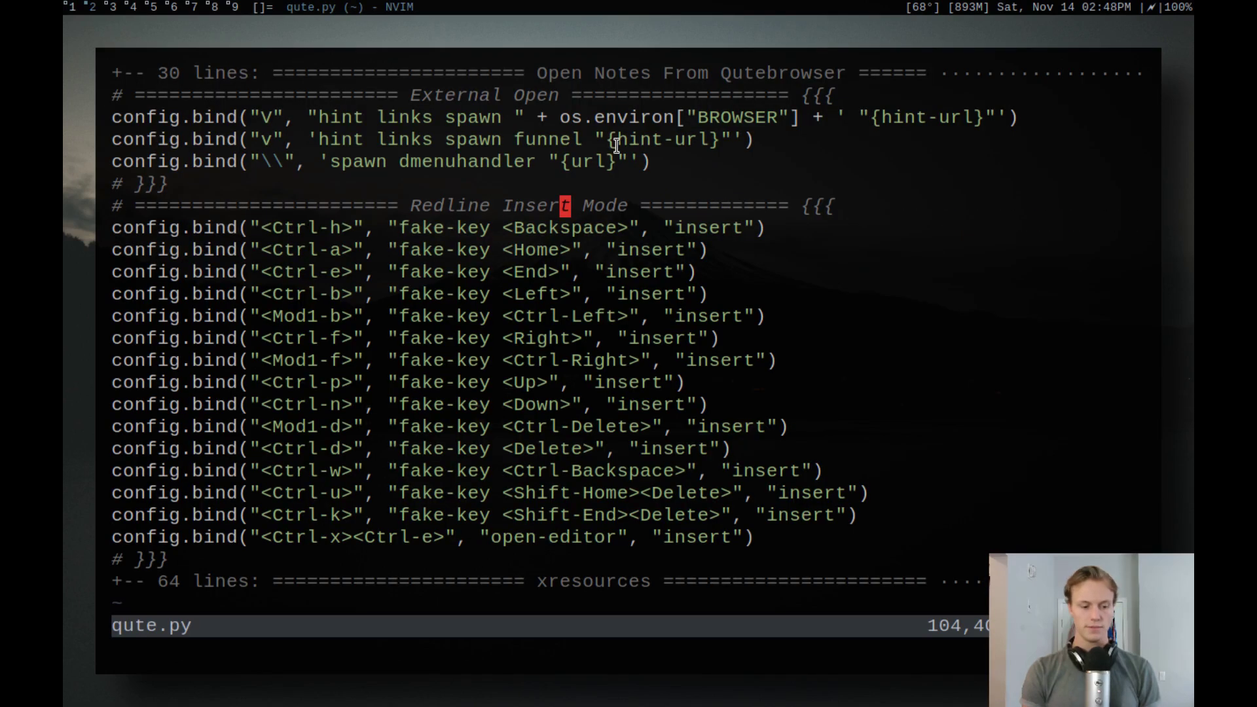
key("j")
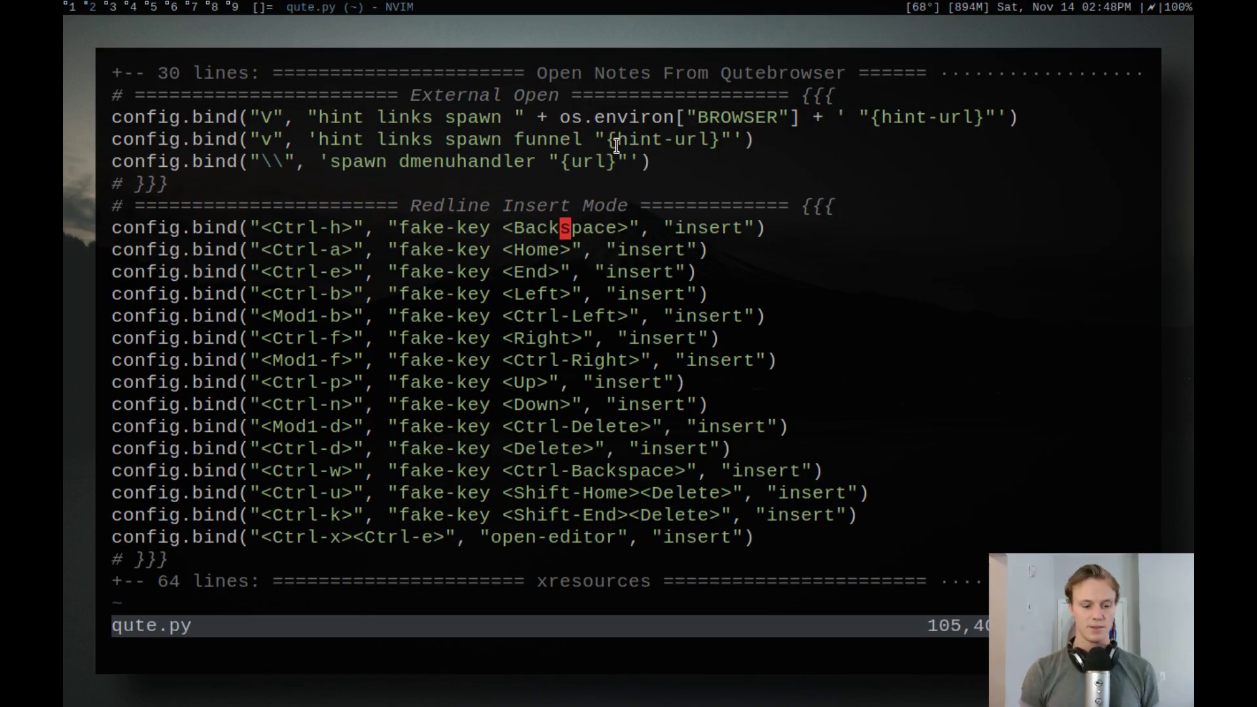
- Examine the Redline Insert Mode bindings that map Ctrl and Mod1 combinations to fake-key editing commands
key("j")
key("j")
key("j")
key("j")
key("j")
key("j")
key("j")
key("j")
key("j")
key("j")
key("j")
key("j")
key("j")
key("j")
key("V")
key("k")
key("k")
key("k")
key("k")
key("k")
key("k")
key("k")
key("k")
key("k")
key("k")
key("k")
key("k")
key("k")
key("k")
key("Escape")
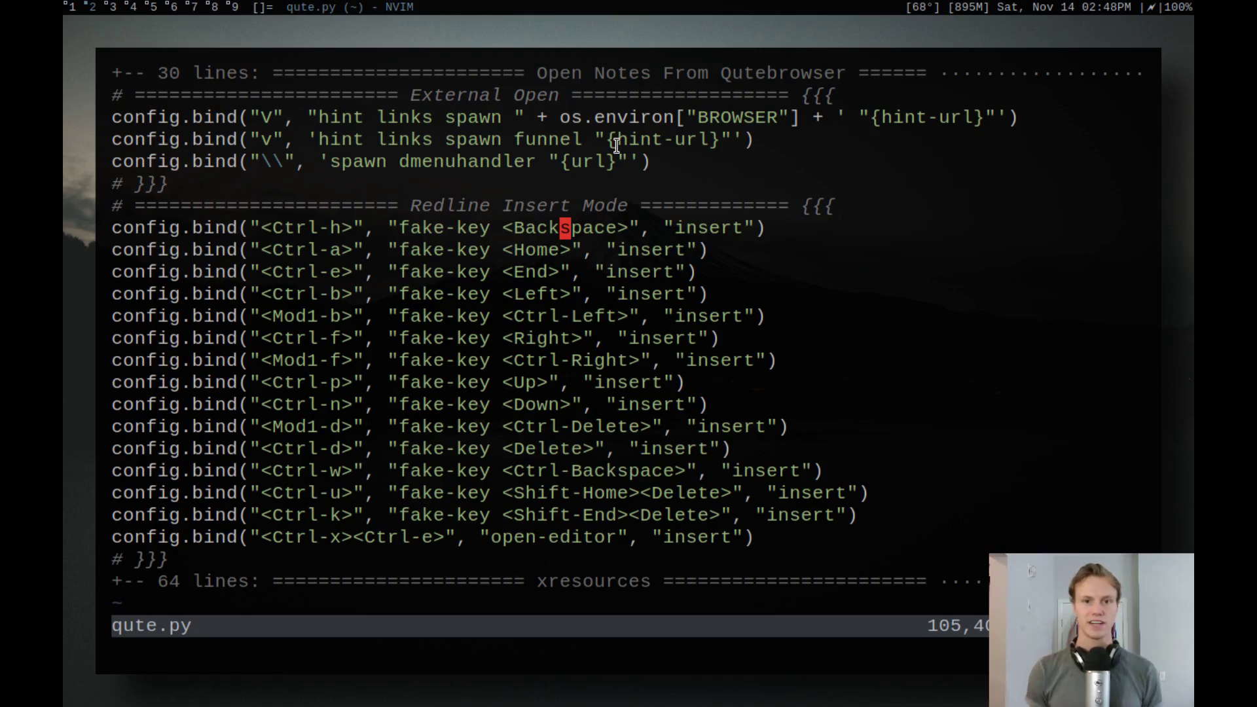
key("j")
key("j")
key("j")
key("j")
key("j")
key("j")
key("j")
key("j")
key("j")
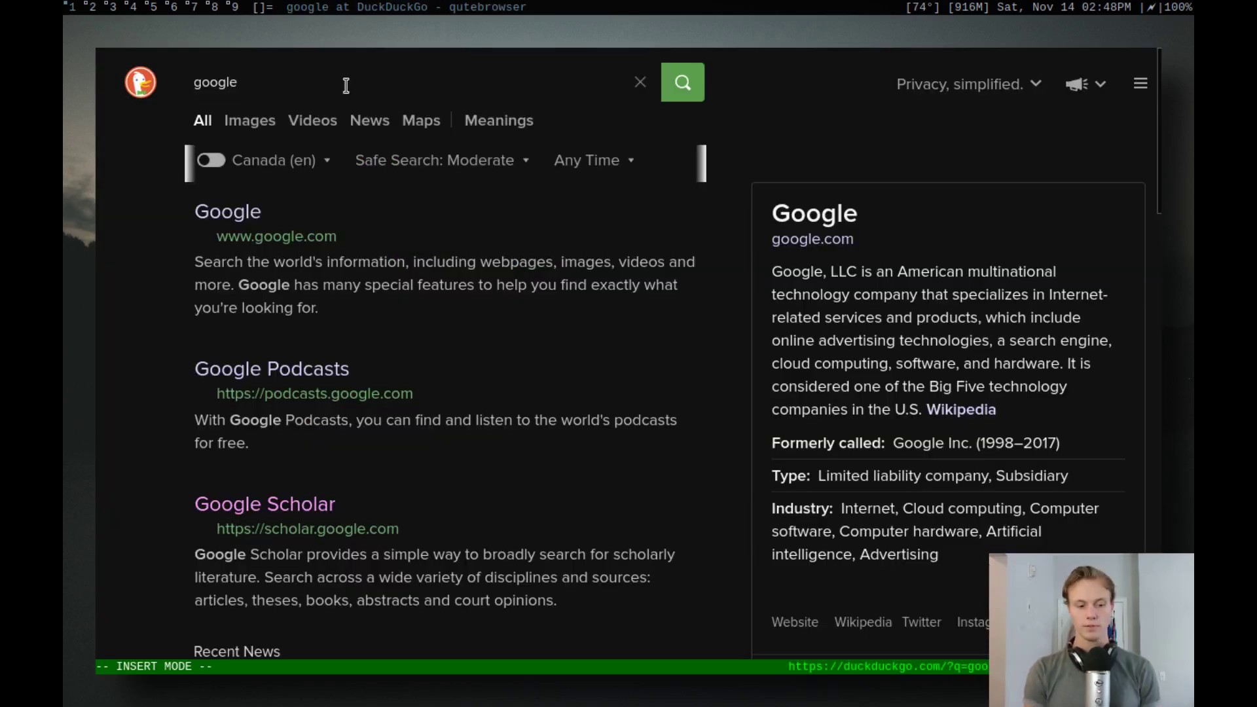
- Jump to the start and end of the DuckDuckGo search text and append "af sadf" after "google"
left_click(345, 85)
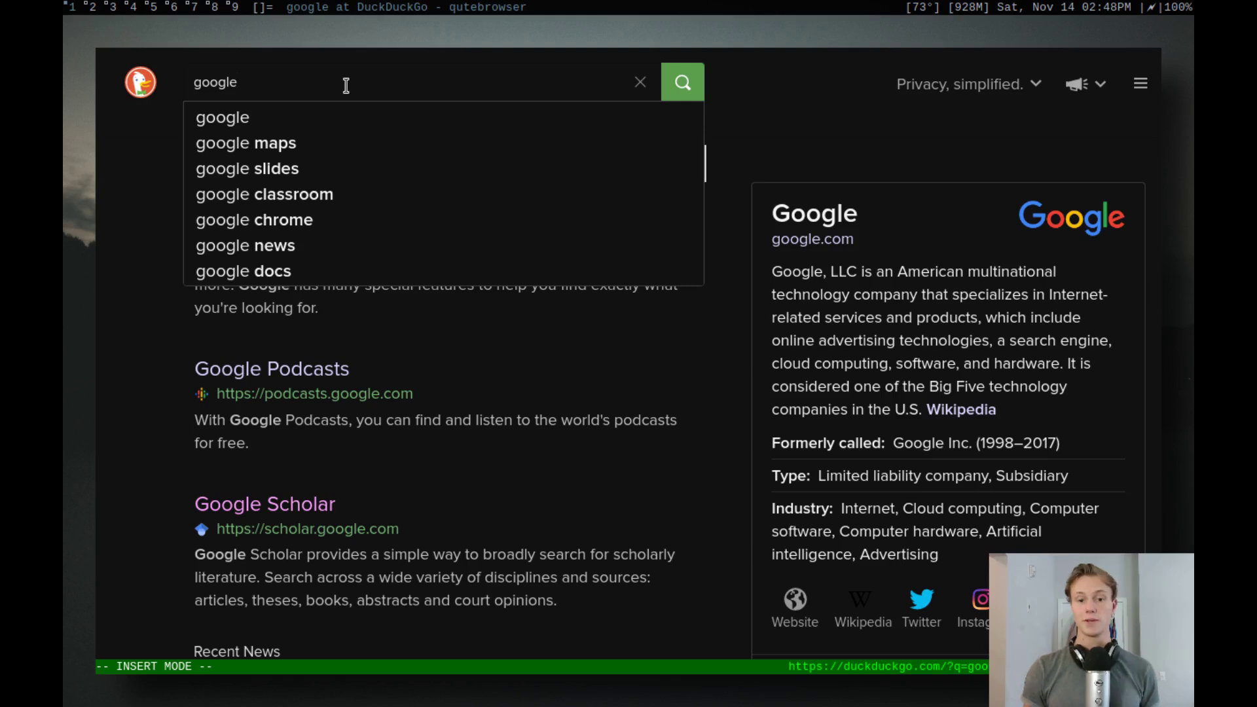
key("Home")
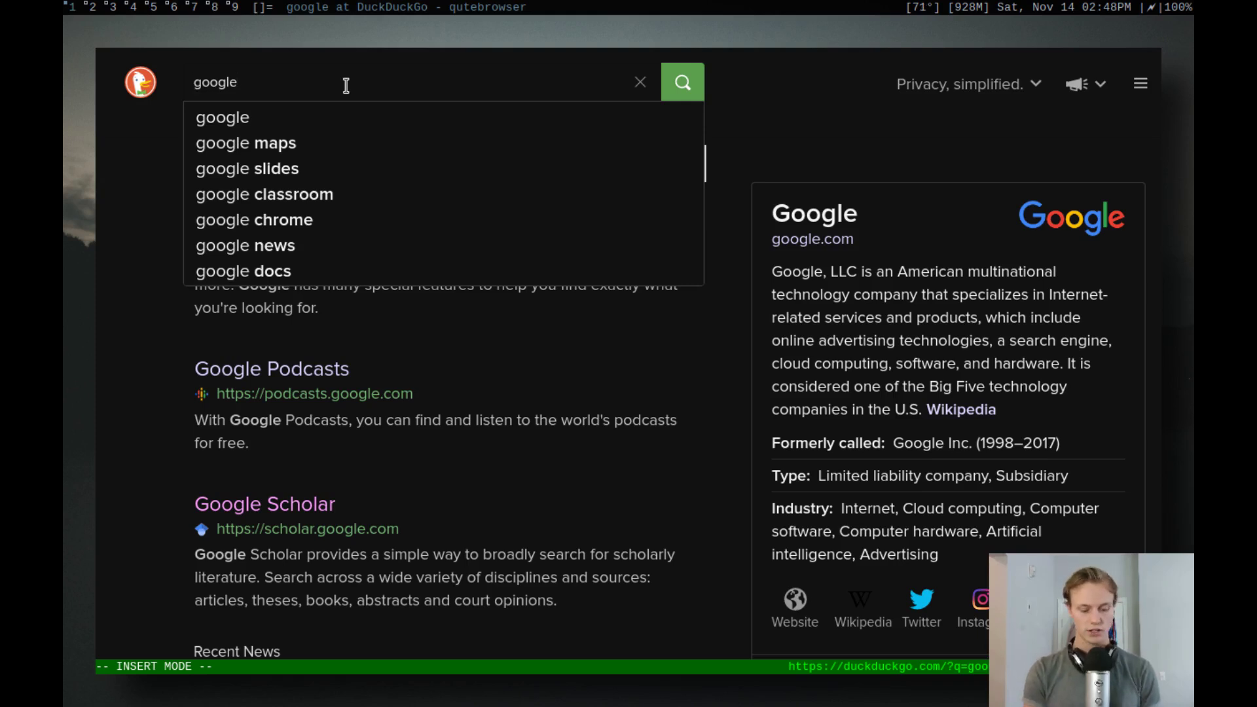
key("End")
type("af sadf")
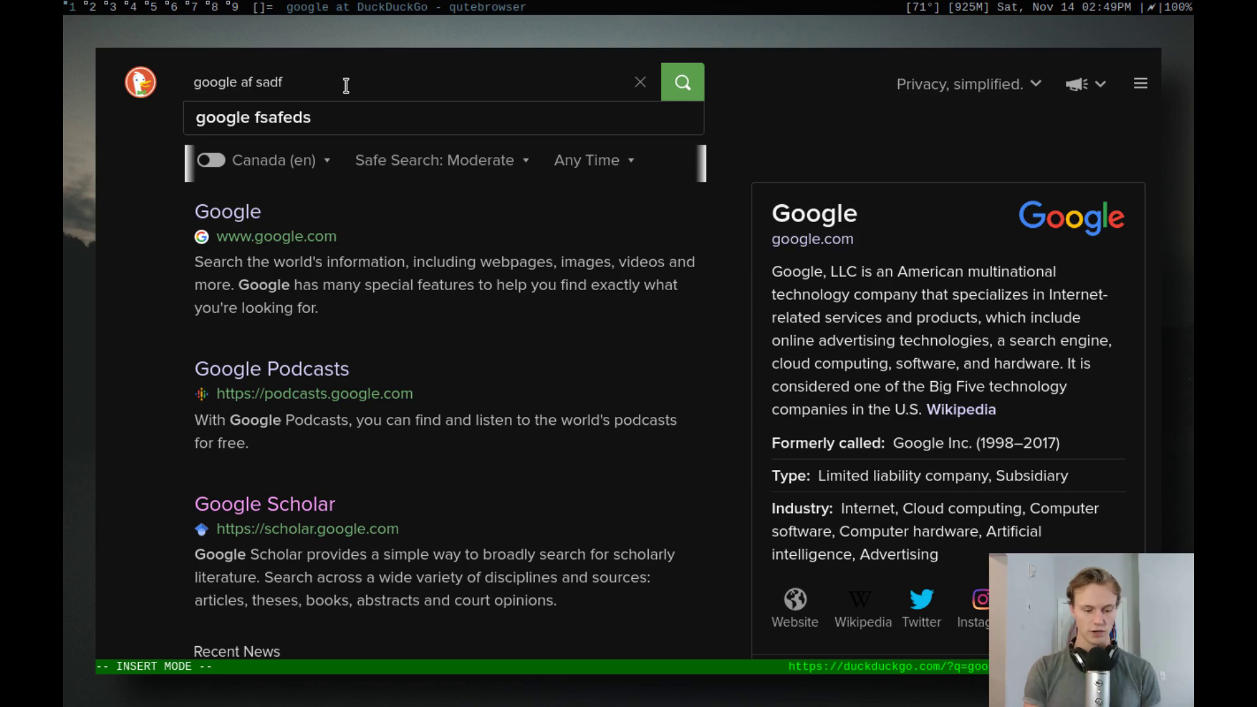
- Clear the DuckDuckGo search text word by word, deleting "sadf" forward and the remaining words backward
key("Home")
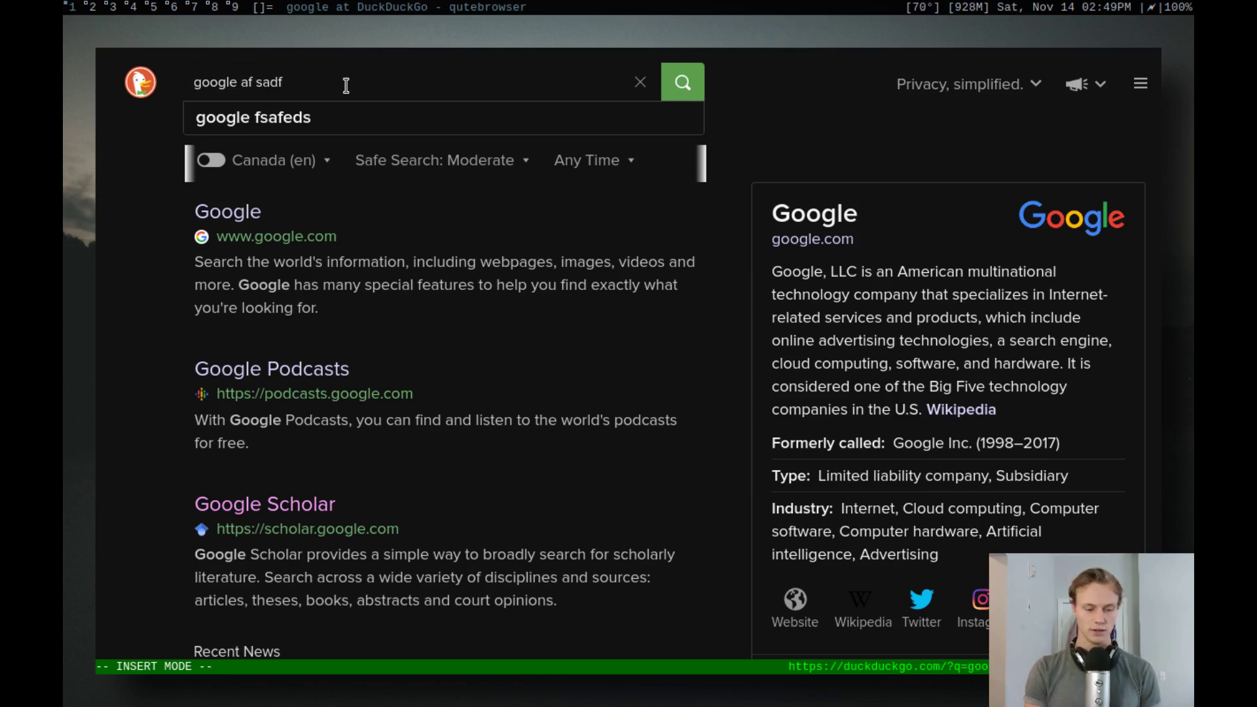
key("ctrl+Right")
key("ctrl+Right")
key("ctrl+Delete")
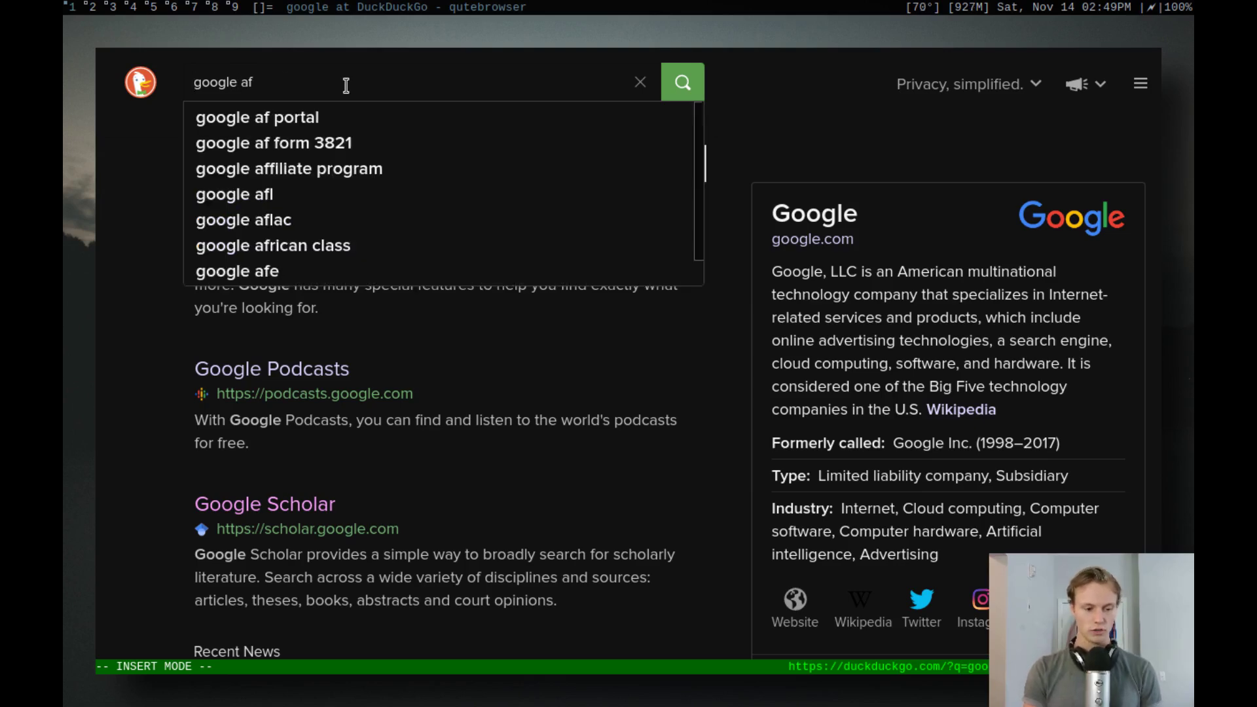
key("ctrl+BackSpace")
key("ctrl+BackSpace")
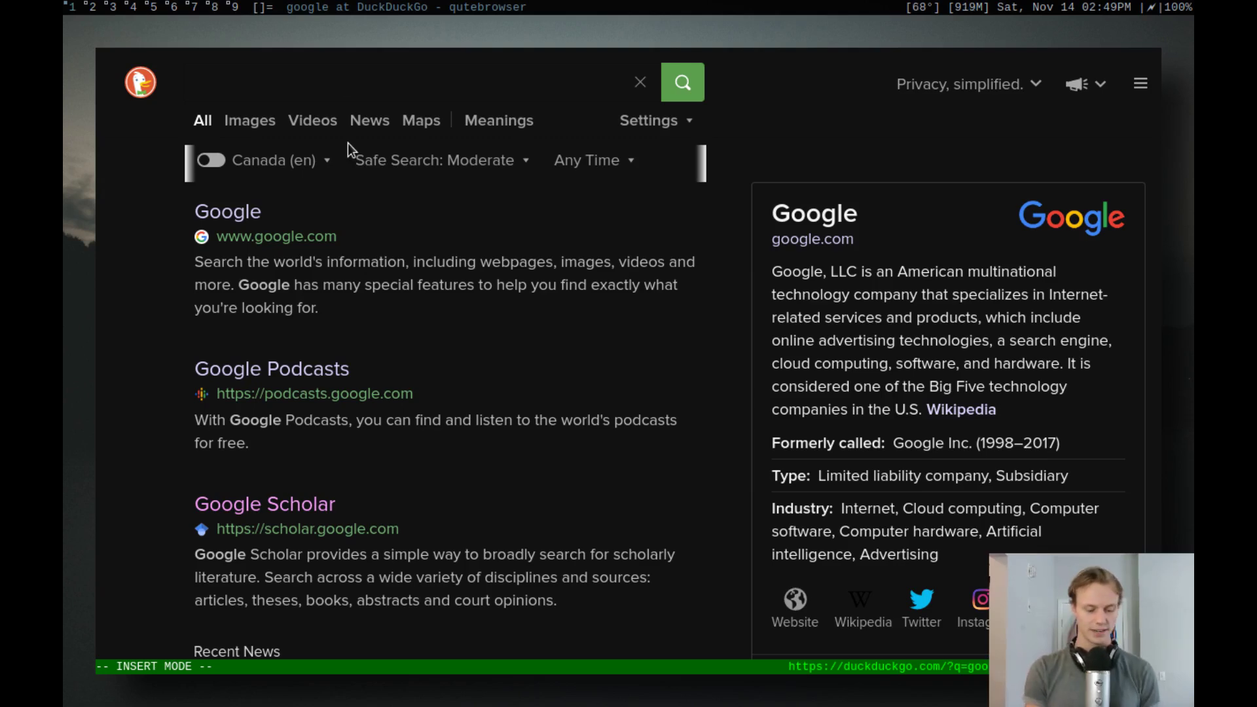
- Open the search field in the external editor, write "eweawfasdfasfd", save it back to the page and select the resulting text
key("ctrl+e")
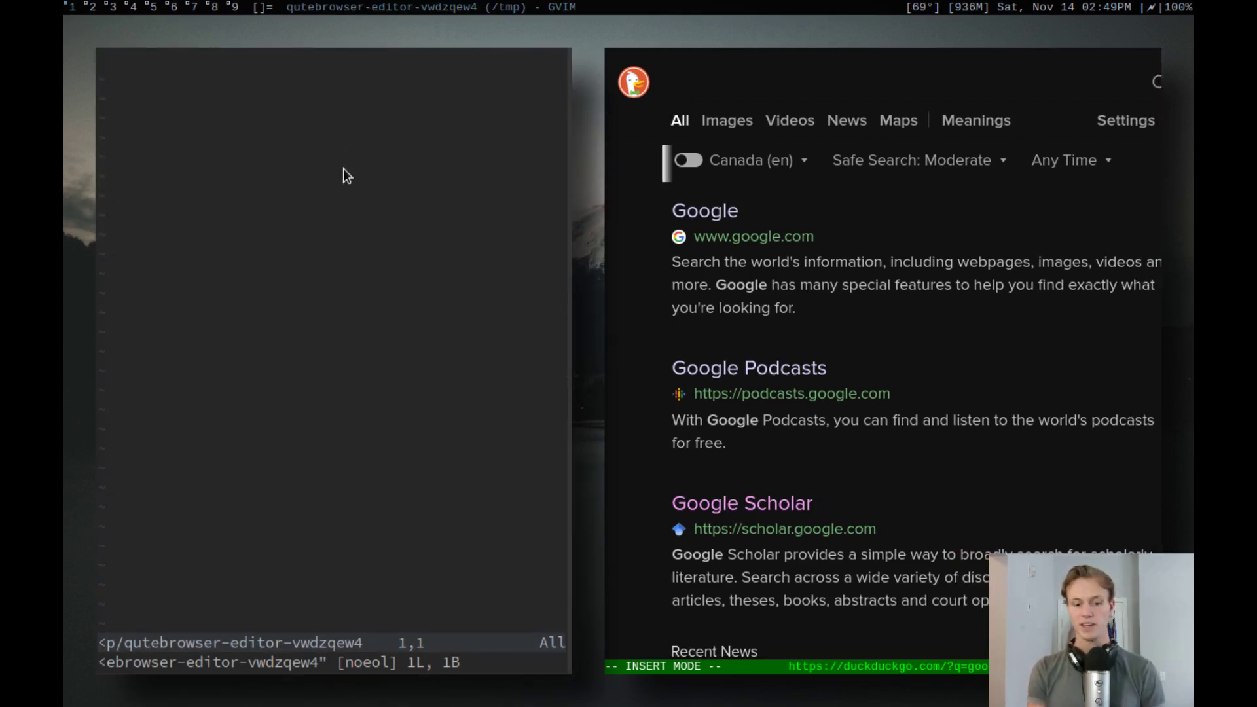
type("iehi")
key("BackSpace")
key("BackSpace")
type("weawfasdfasfd")
key("Escape")
type(":wq")
key("Return")
left_click_drag(306, 90, 148, 70)
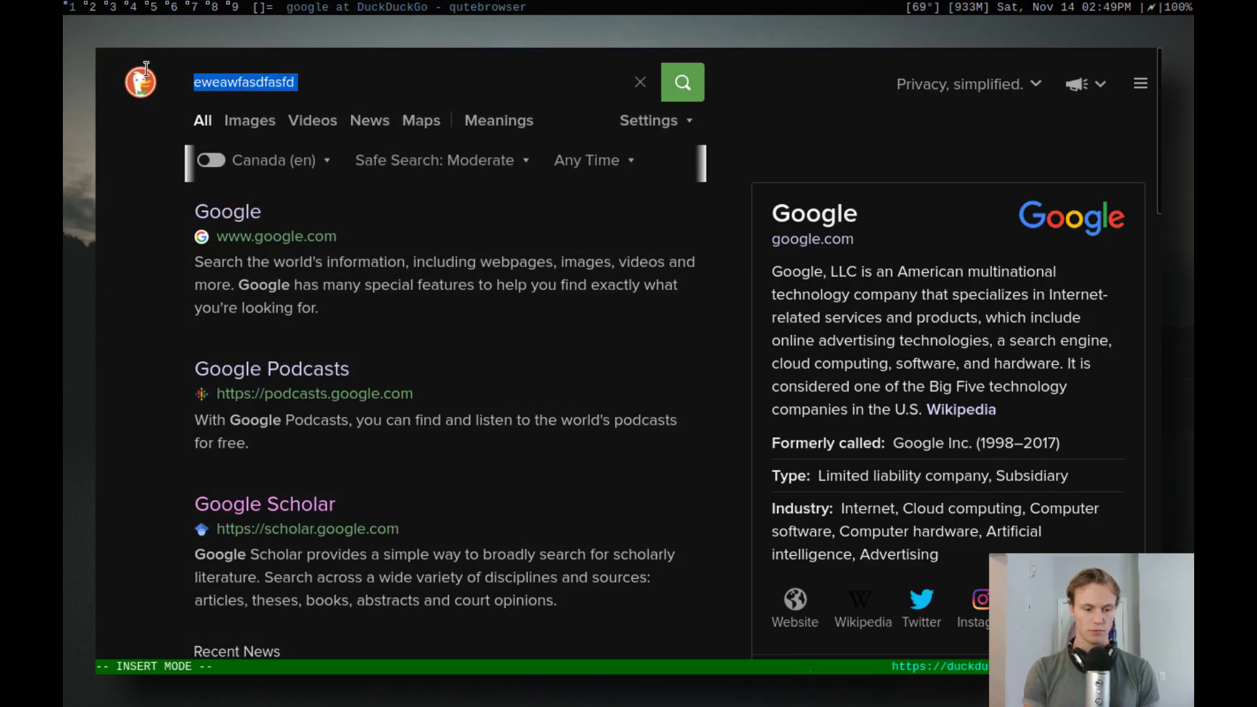
- Deselect the search text, switch to qute.py in Neovim and unfold the xresources section below the insert-mode bindings
left_click(413, 85)
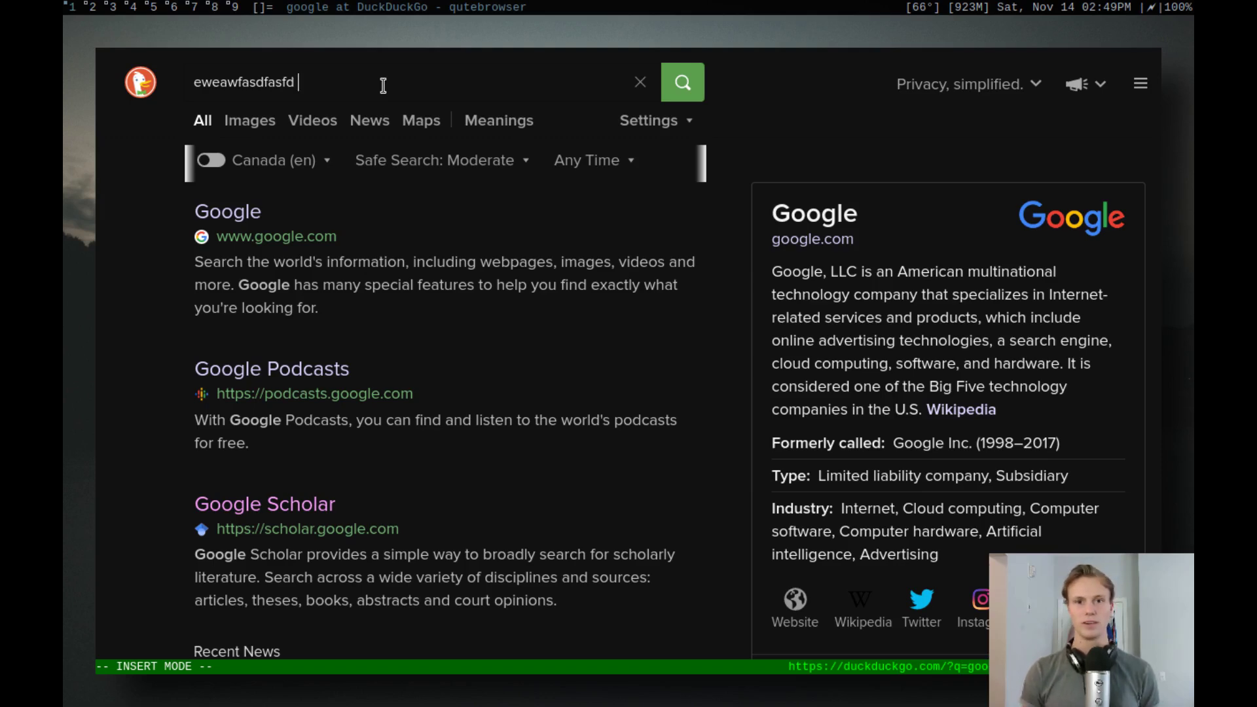
key("super+2")
key("j")
key("j")
key("z")
key("a")
key("j")
key("j")
key("j")
key("j")
key("j")
key("j")
key("j")
key("j")
key("j")
key("j")
key("j")
key("j")
key("j")
key("j")
key("j")
key("j")
key("j")
key("j")
key("j")
key("k")
key("k")
key("k")
key("k")
key("k")
key("k")
key("k")
key("k")
key("k")
key("k")
key("k")
key("k")
key("k")
key("k")
key("k")
key("k")
key("k")
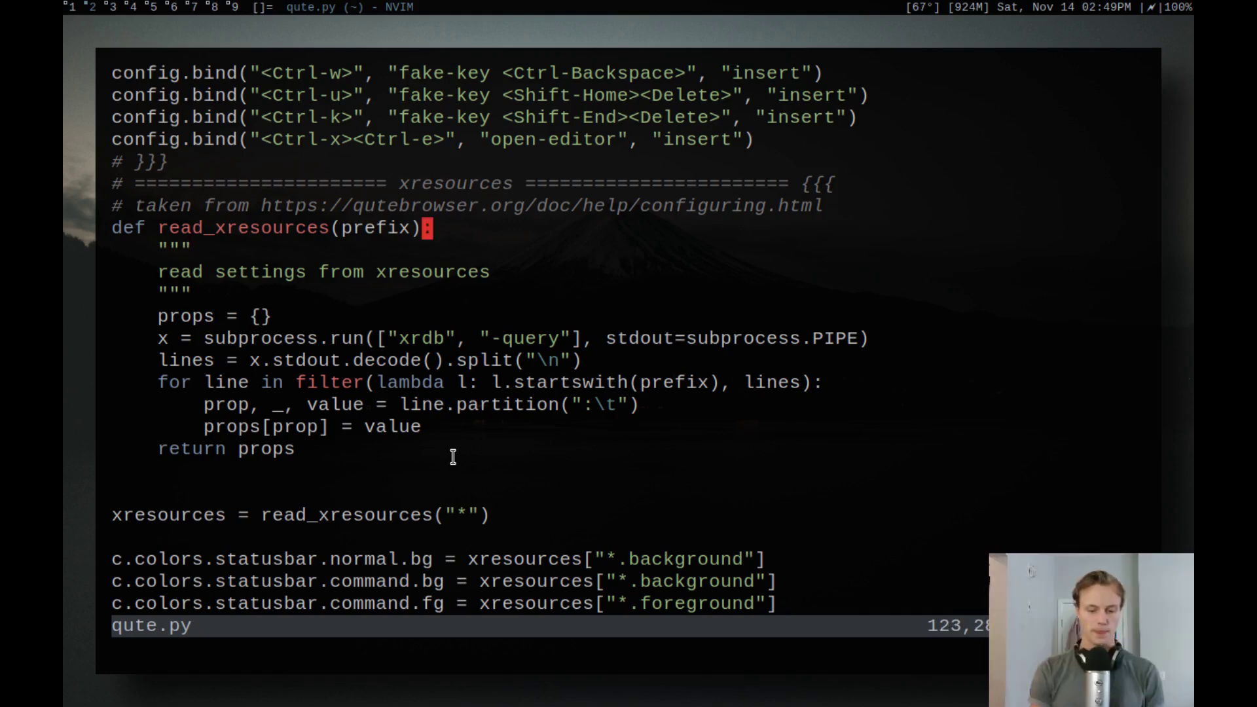
- Examine the read_xresources function and the comment citing the configuring help page it was taken from
key("j")
key("j")
key("j")
key("j")
key("j")
key("j")
key("j")
key("j")
key("j")
key("shift+v")
key("j")
key("k")
key("k")
key("k")
key("k")
key("k")
key("k")
key("k")
key("k")
key("Escape")
key("k")
key("k")
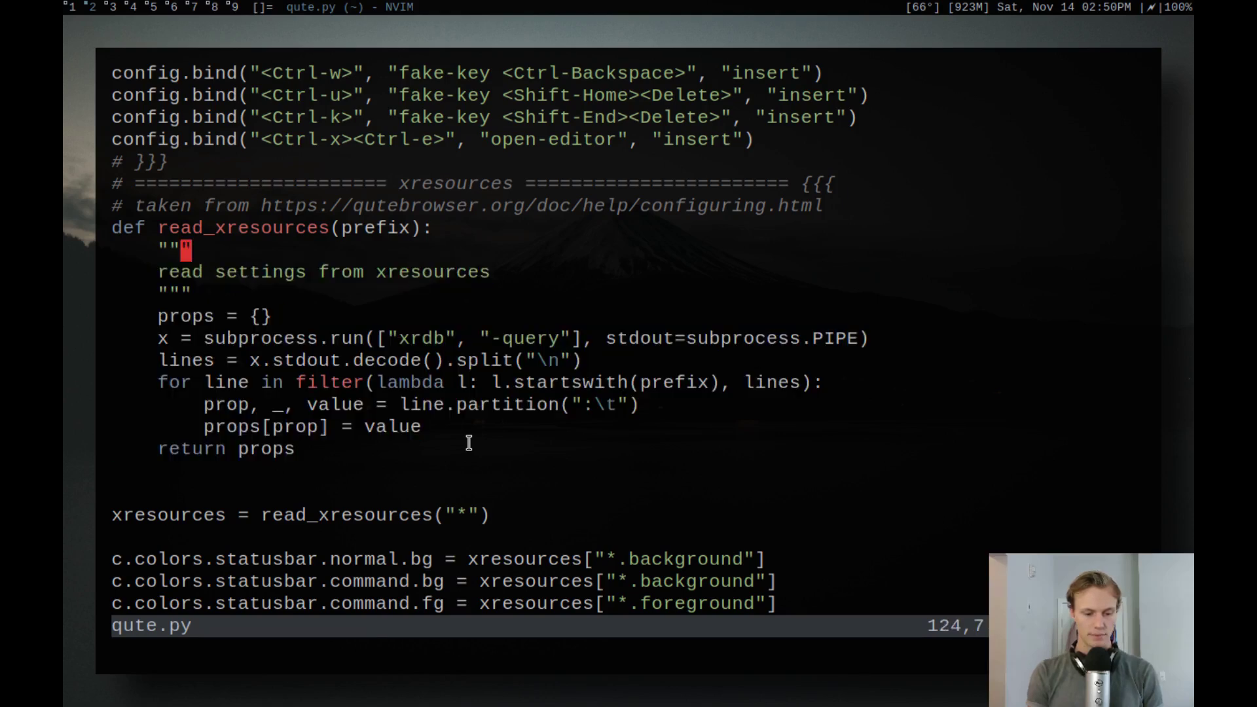
key("k")
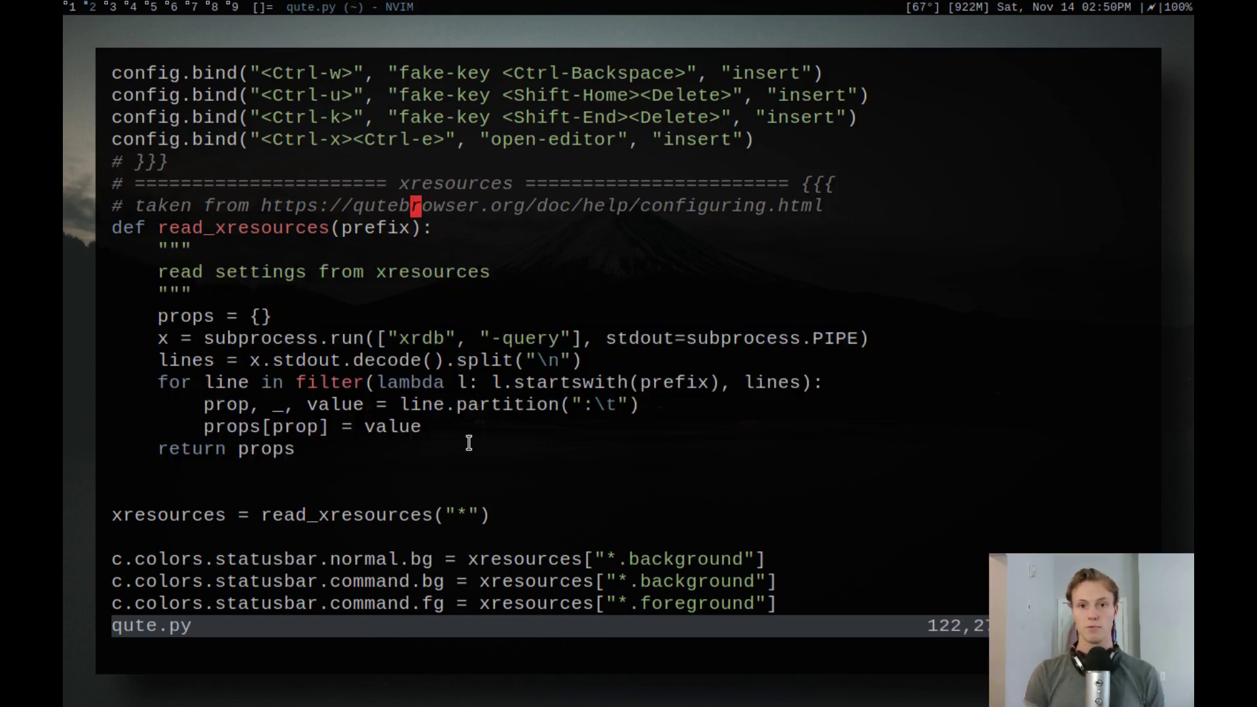
- Examine the xresources assignment and the status bar and tab colour settings that read from it
key("j")
key("j")
key("j")
key("j")
key("j")
key("j")
key("j")
key("j")
key("j")
key("j")
key("j")
key("j")
key("j")
key("j")
key("j")
key("k")
key("shift+v")
key("j")
key("j")
key("j")
key("j")
key("j")
key("j")
key("j")
key("j")
key("j")
key("j")
key("j")
key("j")
key("j")
key("Escape")
key("k")
key("k")
key("k")
key("k")
key("k")
key("k")
key("k")
key("k")
key("k")
key("k")
key("k")
key("j")
key("k")
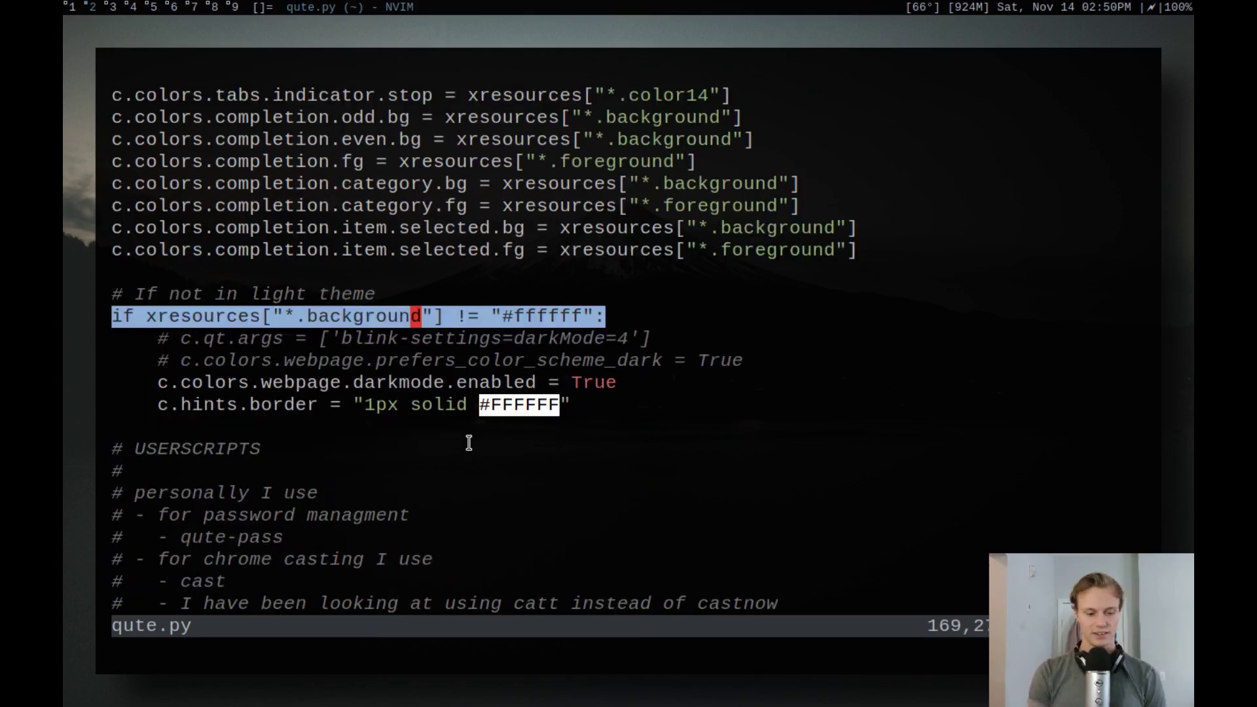
- Examine the completion colours and the light-theme condition that compares *.background with #ffffff
key("Escape")
key("h")
key("h")
key("h")
key("h")
key("h")
key("h")
key("h")
key("h")
key("h")
key("h")
key("h")
key("h")
key("h")
key("h")
key("h")
key("h")
key("h")
key("h")
key("h")
key("h")
key("l")
key("l")
key("l")
key("l")
key("l")
key("l")
key("l")
key("l")
key("l")
key("l")
key("l")
key("l")
key("l")
key("l")
key("l")
key("l")
key("l")
key("l")
key("l")
key("l")
key("l")
key("l")
key("l")
key("l")
key("l")
key("h")
key("h")
key("h")
key("h")
key("h")
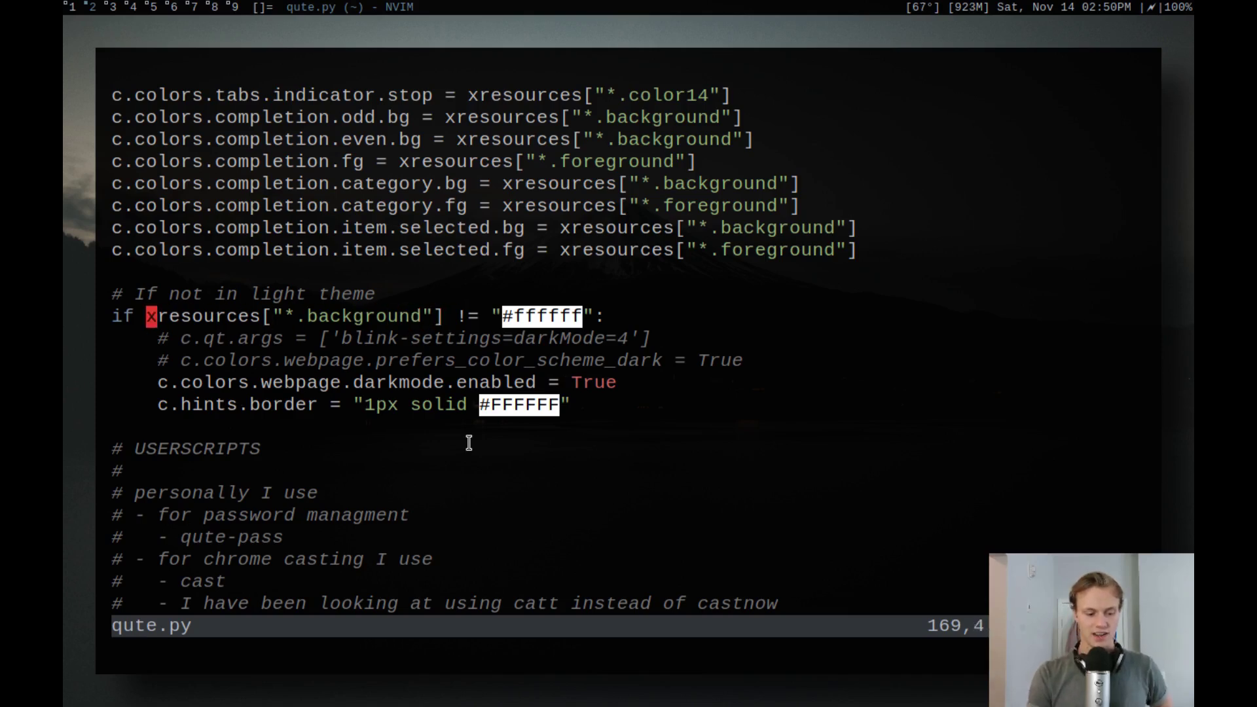
key("l")
key("l")
key("l")
key("l")
key("l")
key("l")
key("l")
key("l")
key("l")
key("l")
key("l")
key("l")
key("l")
key("l")
key("l")
key("l")
key("l")
key("l")
key("l")
key("l")
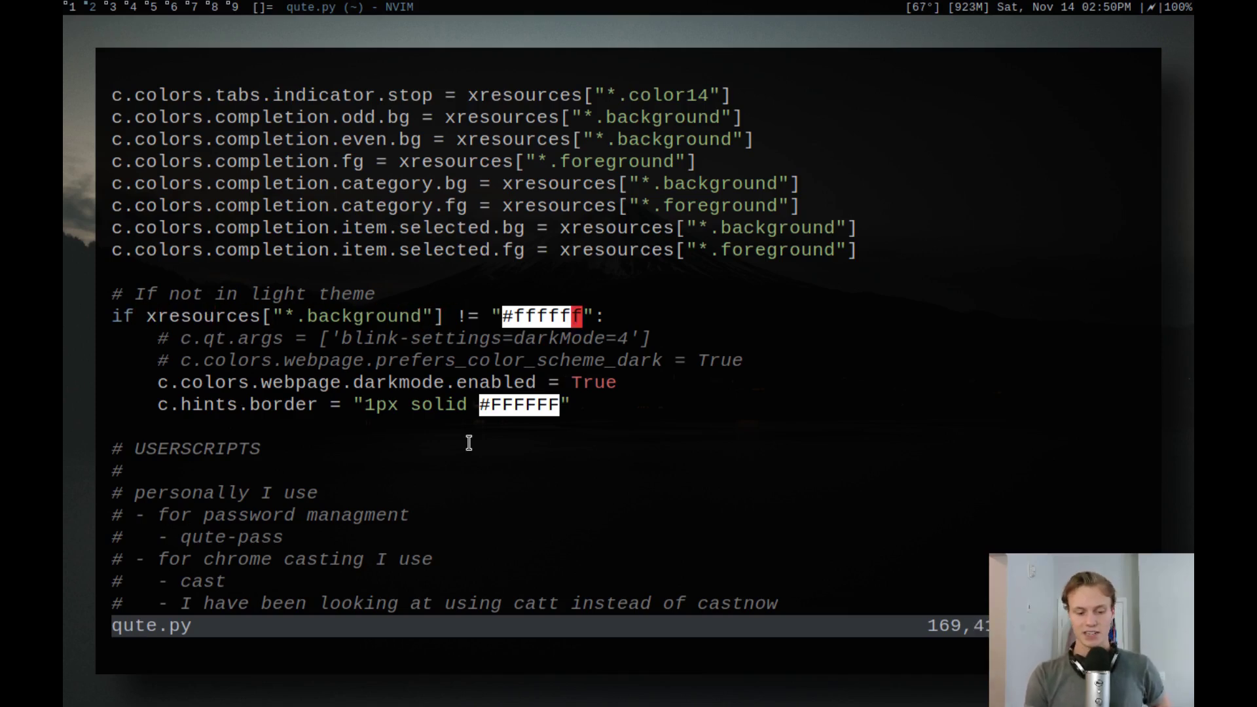
- Examine the dark mode and hint border settings inside the light-theme condition
key("j")
key("j")
key("j")
key("h")
key("h")
key("h")
key("h")
key("h")
key("h")
key("h")
key("h")
key("h")
key("h")
key("h")
key("h")
key("h")
key("h")
key("h")
key("h")
key("h")
key("h")
key("h")
key("h")
key("l")
key("l")
key("l")
key("l")
key("l")
key("l")
key("l")
key("l")
key("l")
key("l")
key("l")
key("l")
key("l")
key("l")
key("l")
key("l")
key("l")
key("l")
key("l")
key("l")
key("h")
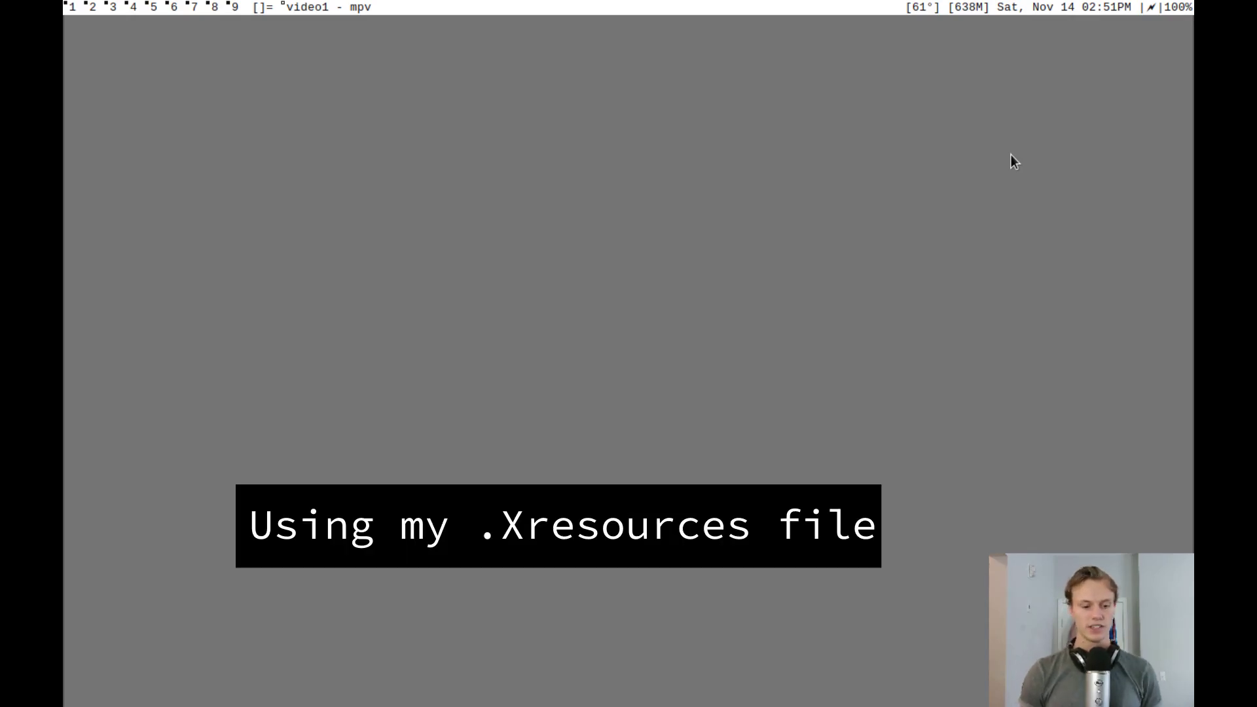
- Open a terminal in the light theme and run the test commands "fasdfasfa", "sadf" and "sa"
key("super+Return")
type("fasdfasfa")
key("Return")
type("sadf")
key("Return")
type("sadf")
key("Return")
type("sa ~  fd")
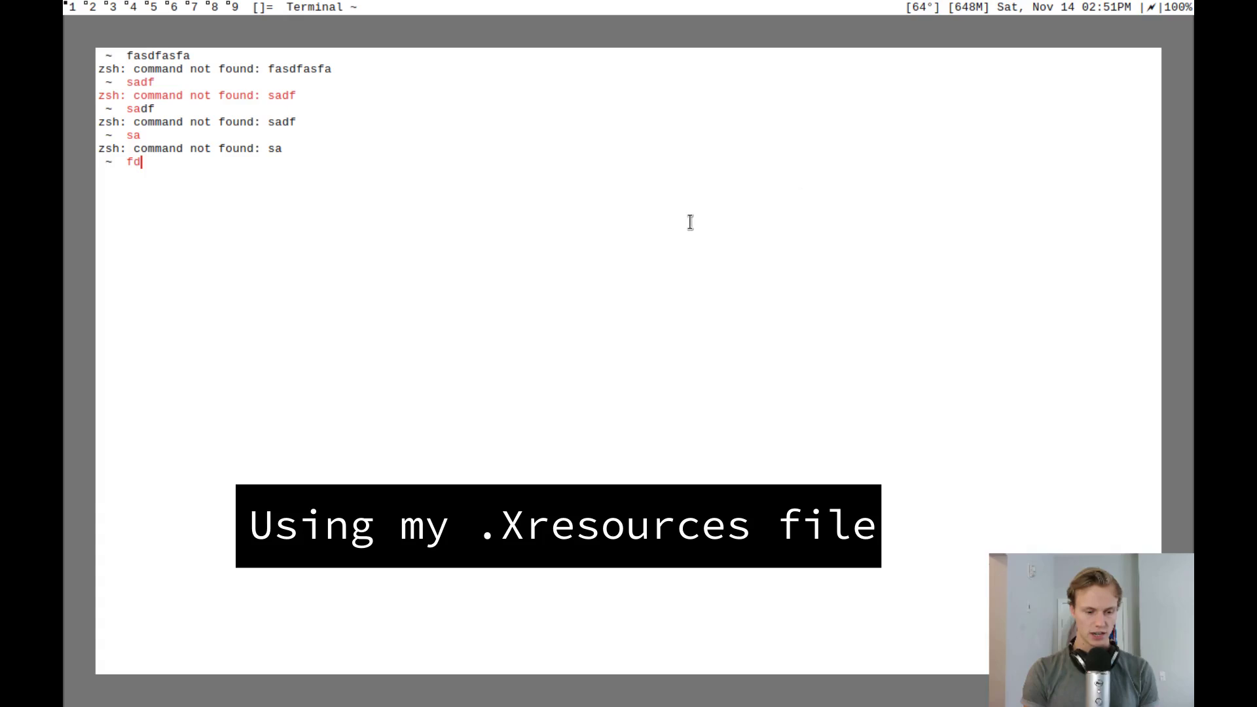
- Clear the terminal screen and close the terminal
key("ctrl+l")
key("BackSpace")
key("super+q")
- Bring up the search launcher and open the binaryhexconverter.com hex-to-binary-converter bookmark in qutebrowser
key("super+s")
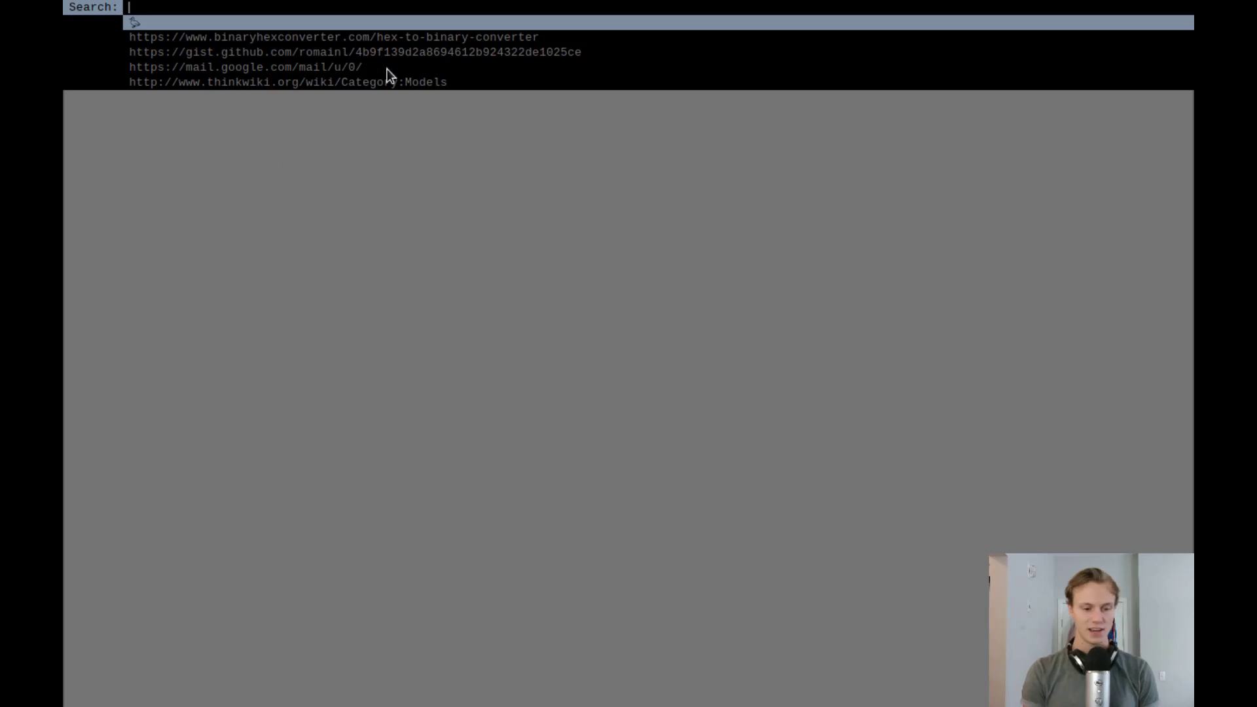
key("Page_Down")
key("Page_Up")
key("Down")
key("Return")
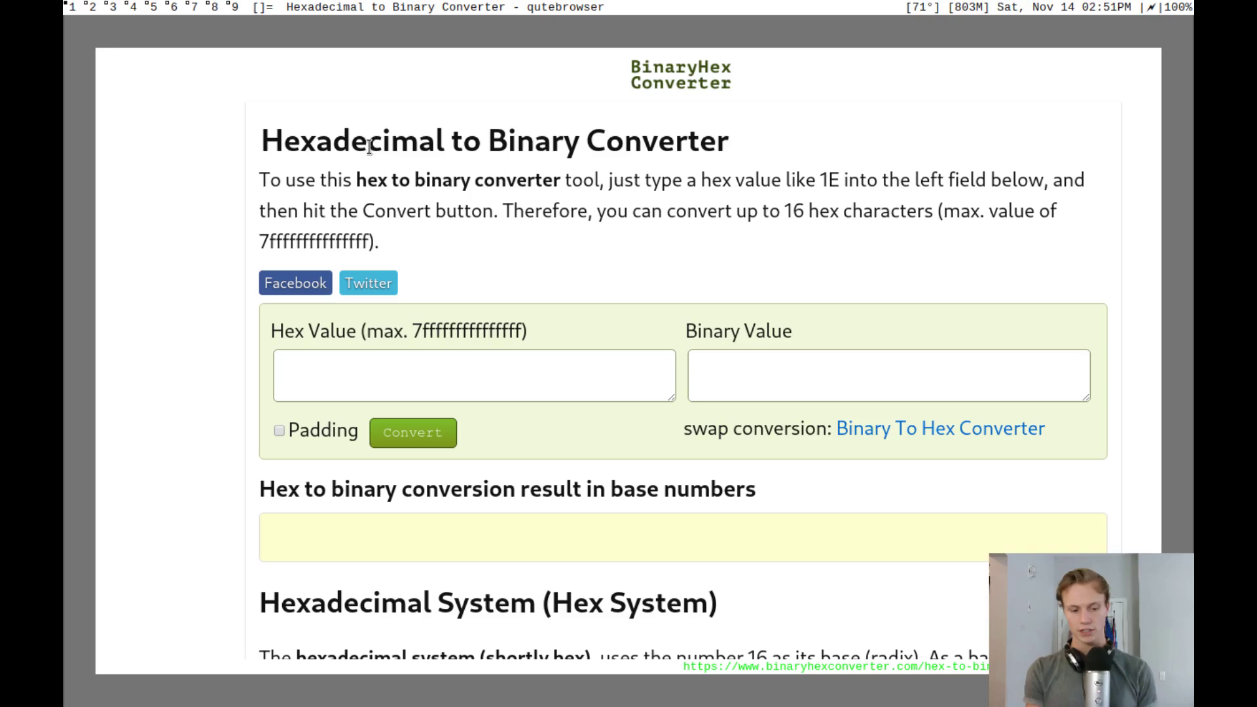
- Show the open command's completion list and open the hex-to-binary-converter entry from its bookmarks
scroll(701, 190, "down", 8)
key("o")
key("Tab")
key("Tab")
key("Tab")
key("Tab")
key("Tab")
key("Tab")
key("Tab")
key("Tab")
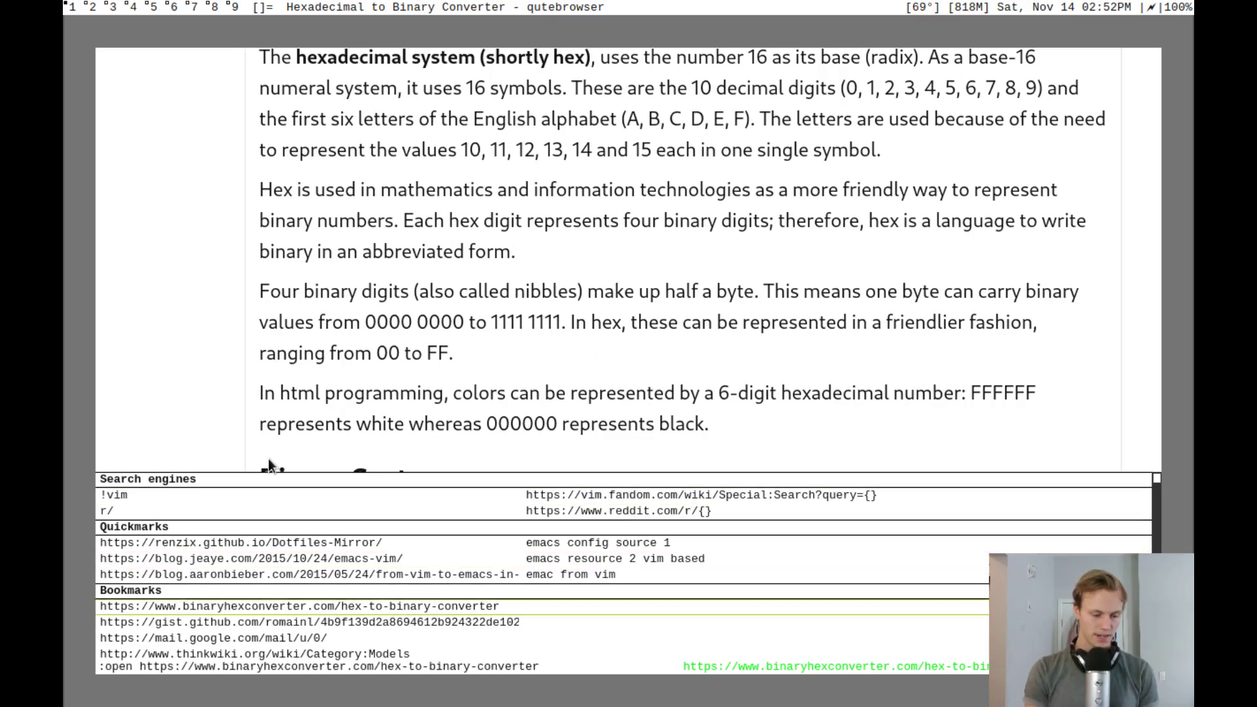
key("Return")
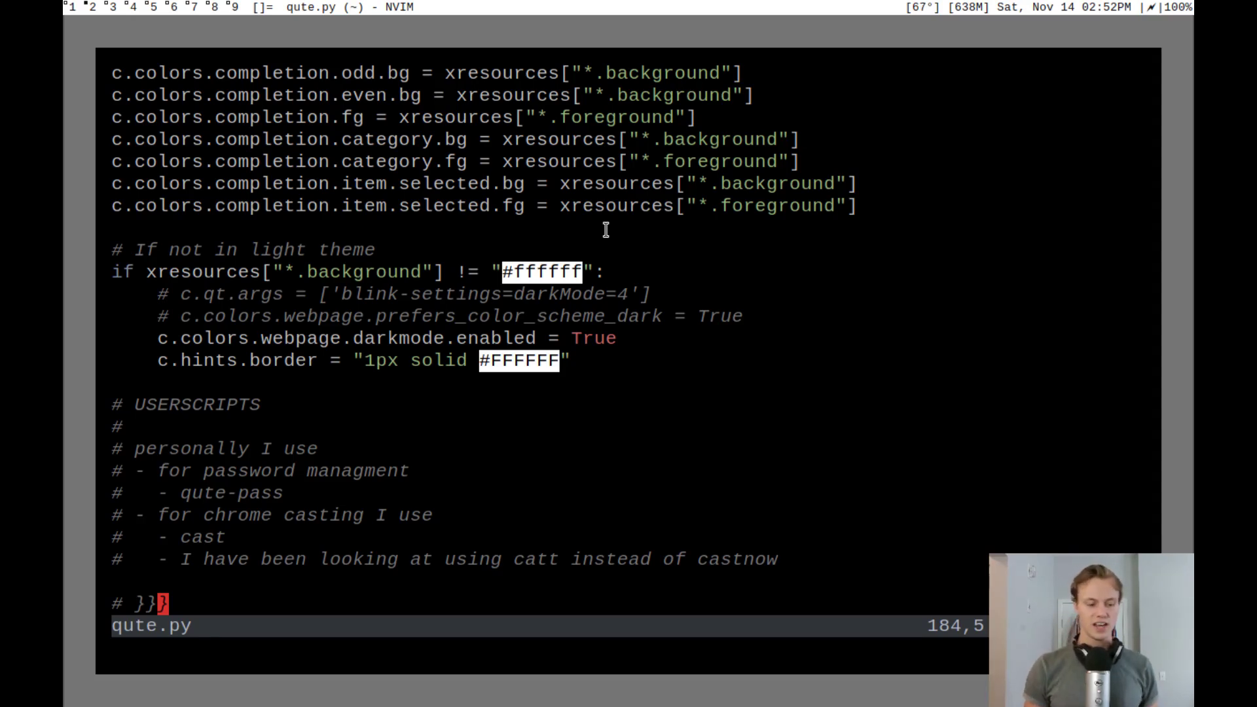
- Examine the userscripts notes on password management with qute-pass at the end of qute.py
key("k")
key("k")
key("k")
key("k")
key("k")
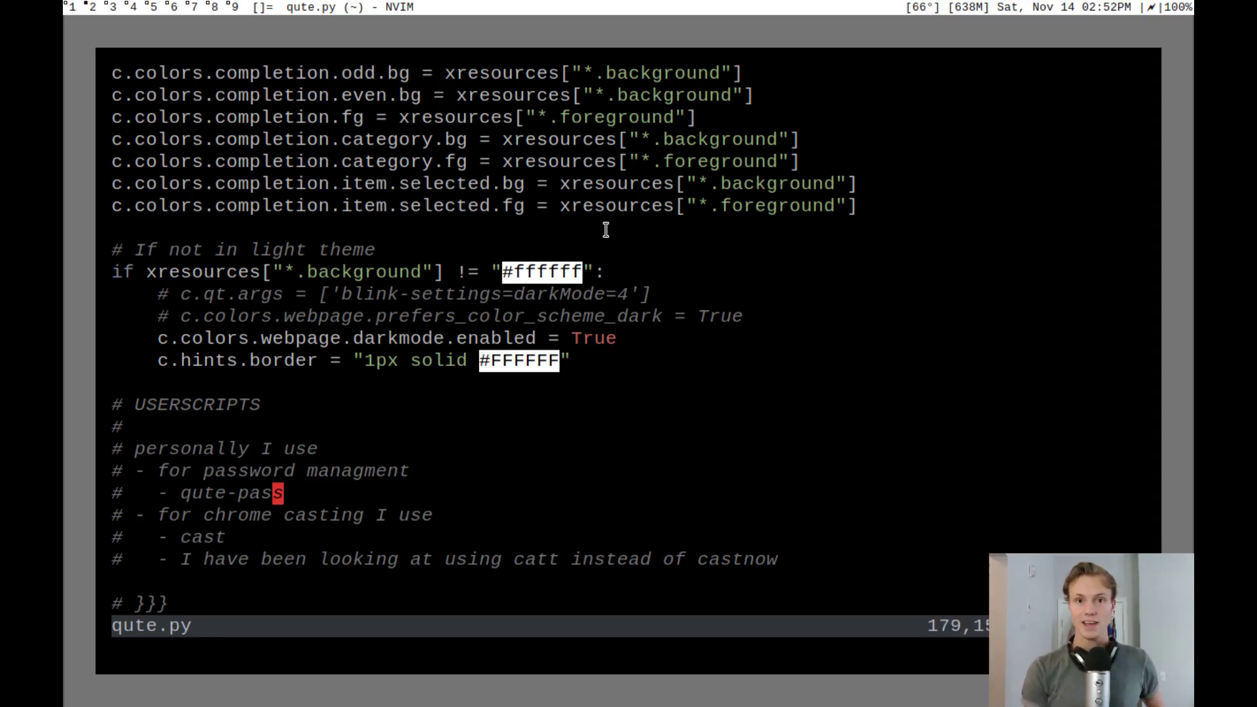